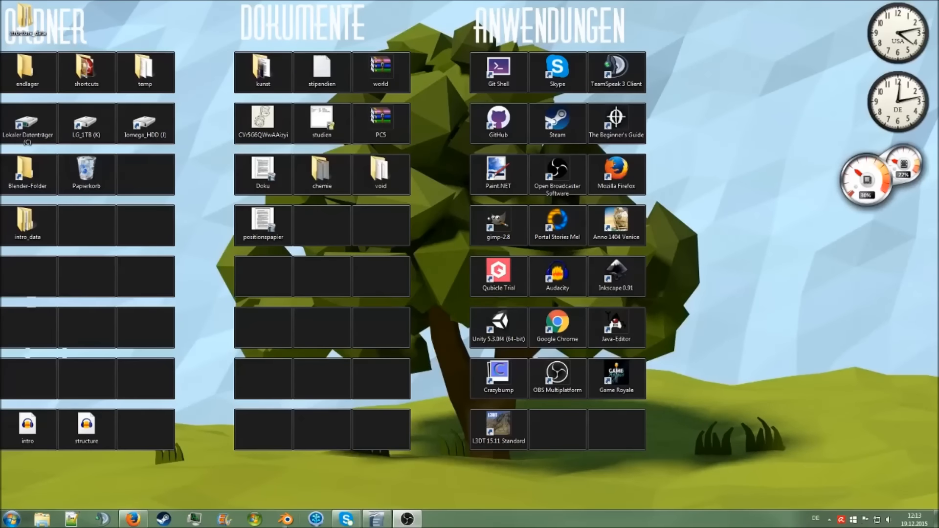
Open Blender and delete the default cube and lamp from the scene.
click(286, 519)
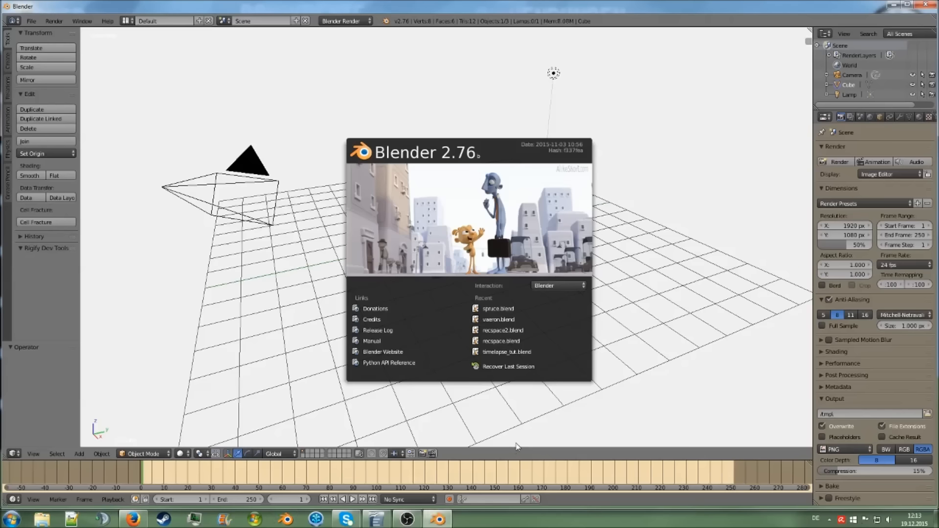
click(603, 300)
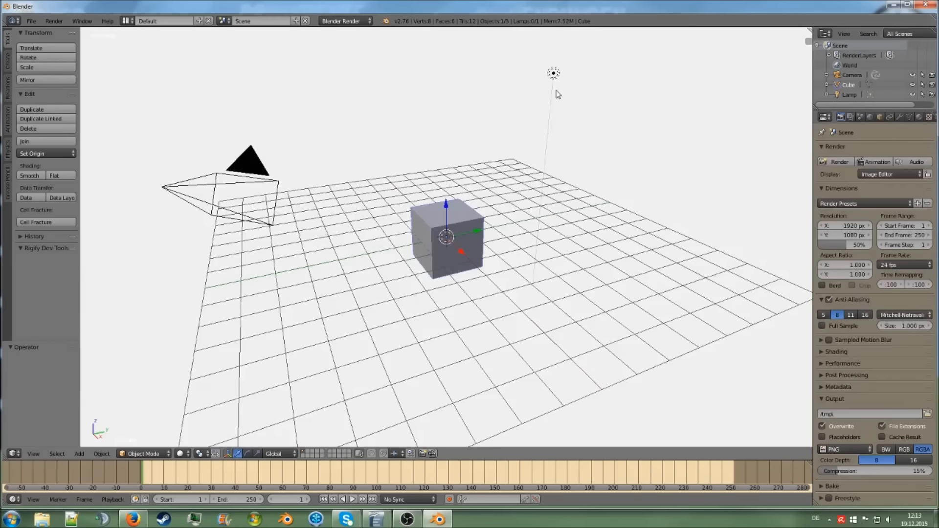
shift+right_click(555, 73)
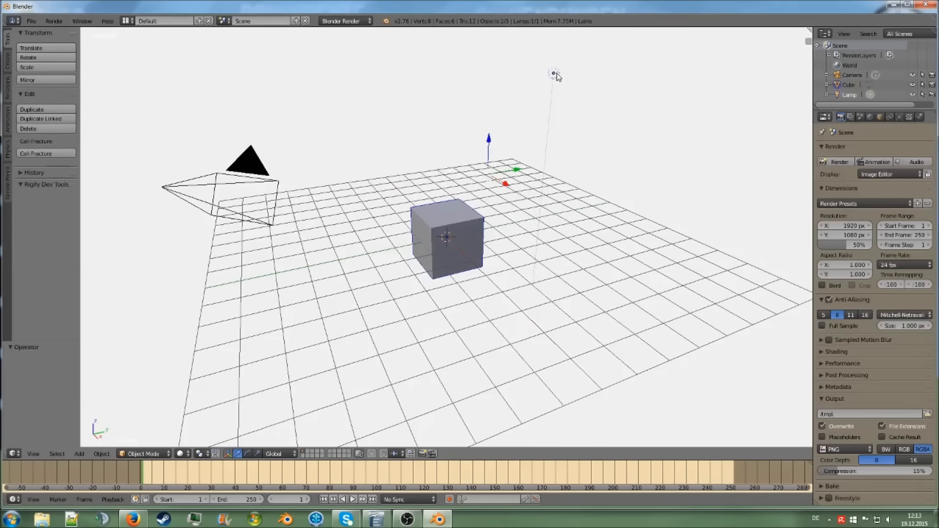
key(x)
click(521, 199)
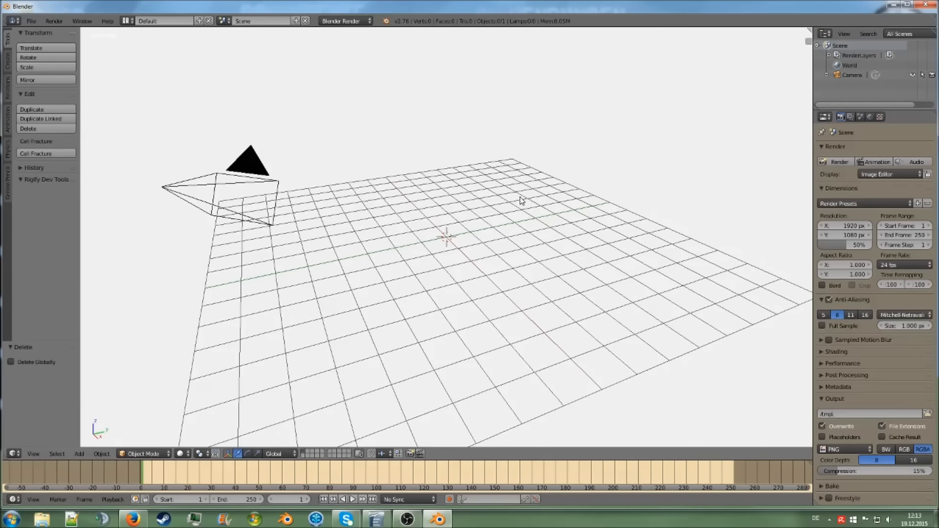
Switch the render engine to Cycles Render and add a Monkey mesh at the scene's centre.
click(322, 22)
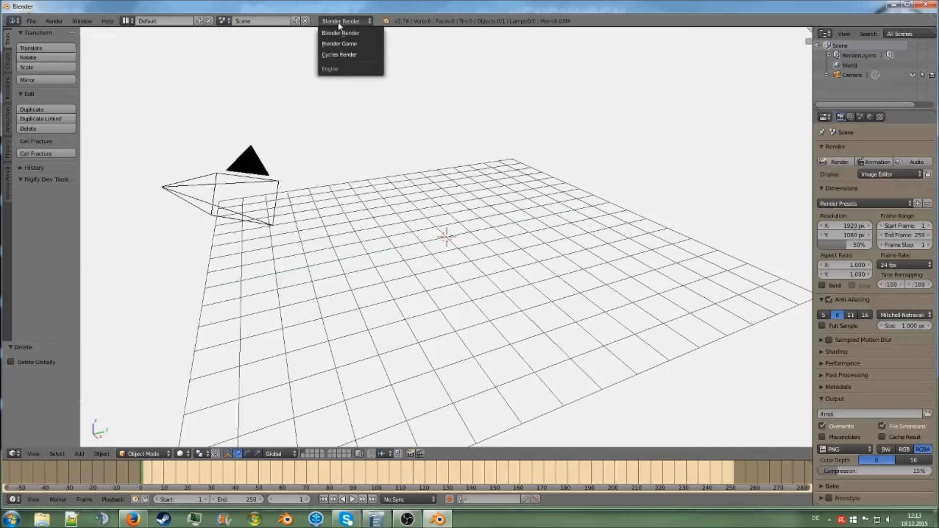
click(359, 55)
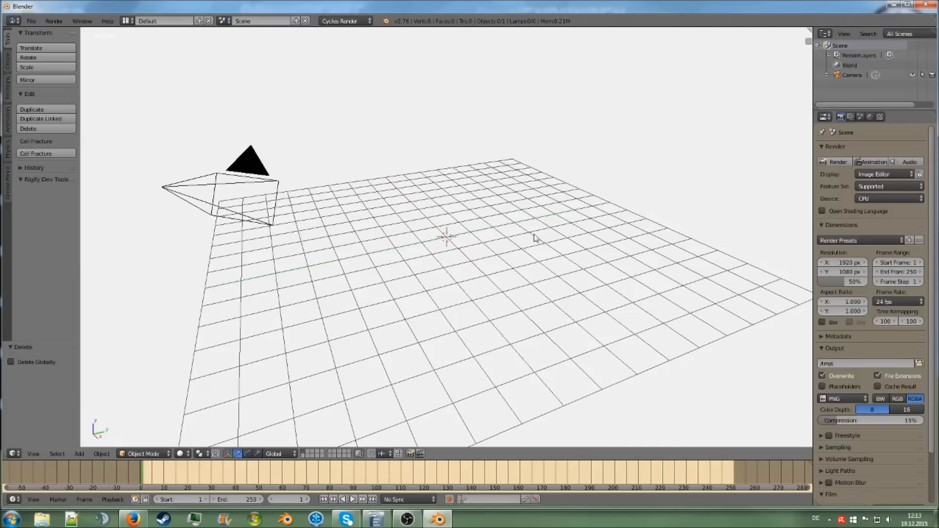
key(shift+a)
mouse_move(533, 234)
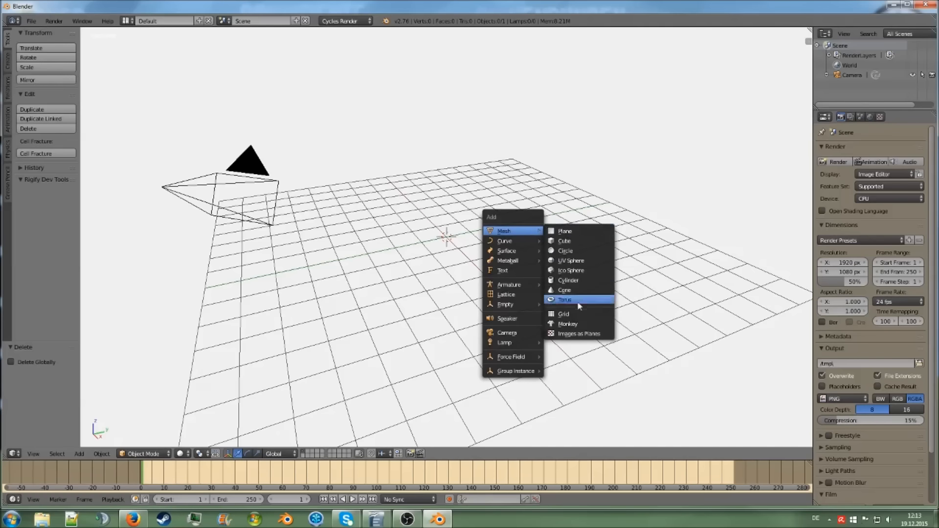
click(575, 324)
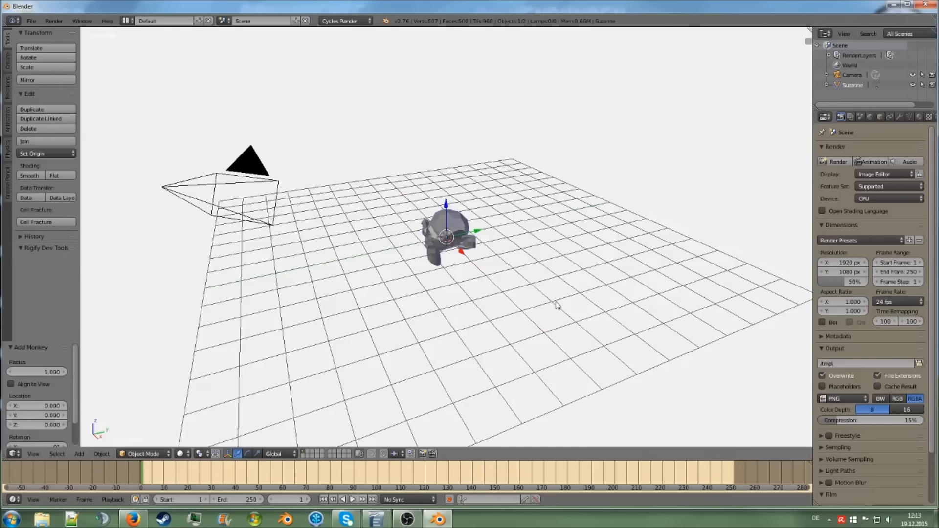
Rotate the monkey freely to face the camera and enlarge it twice, by about 1.23 and about 1.55.
key(r)
key(r)
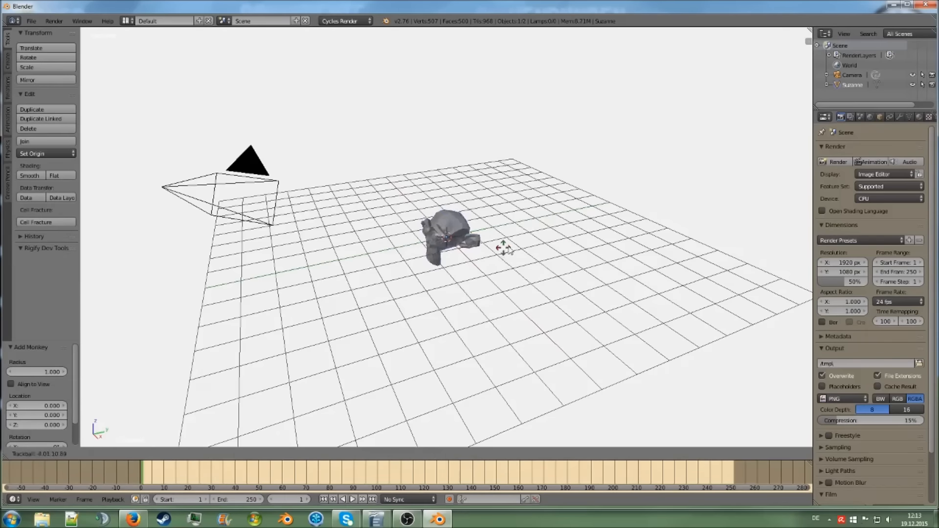
click(516, 240)
key(s)
click(539, 237)
key(KP_0)
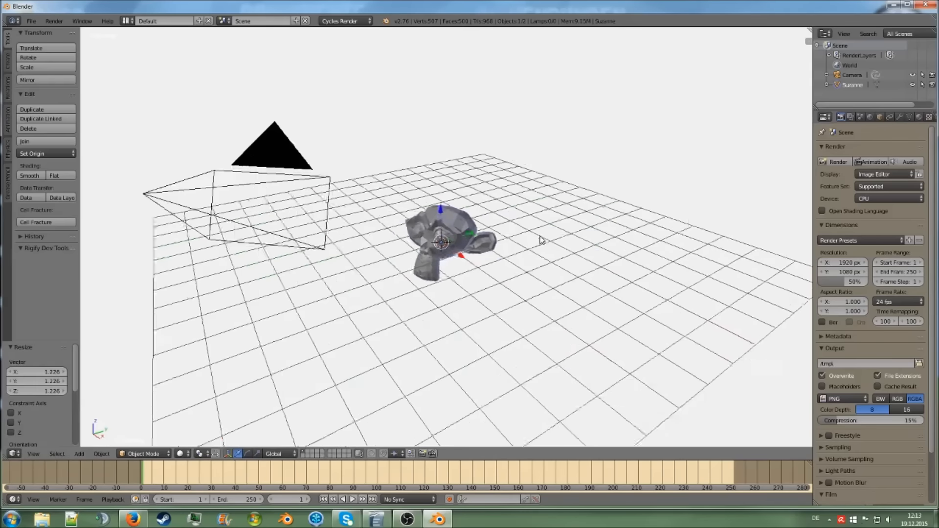
key(s)
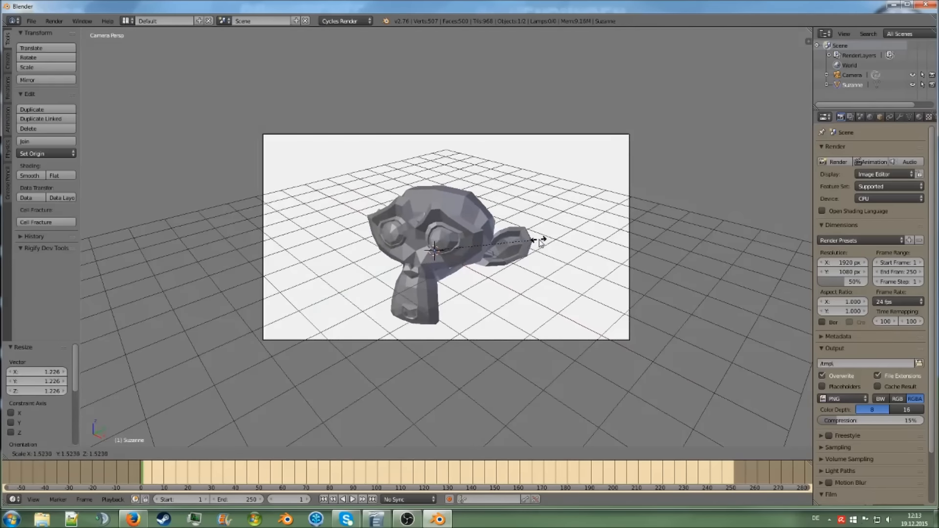
click(542, 240)
key(KP_0)
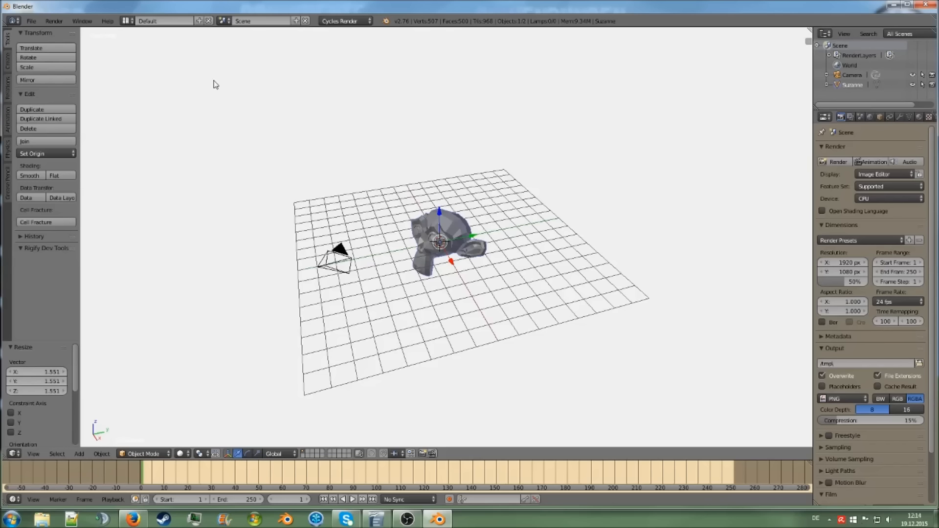
scroll(287, 134, up, 2)
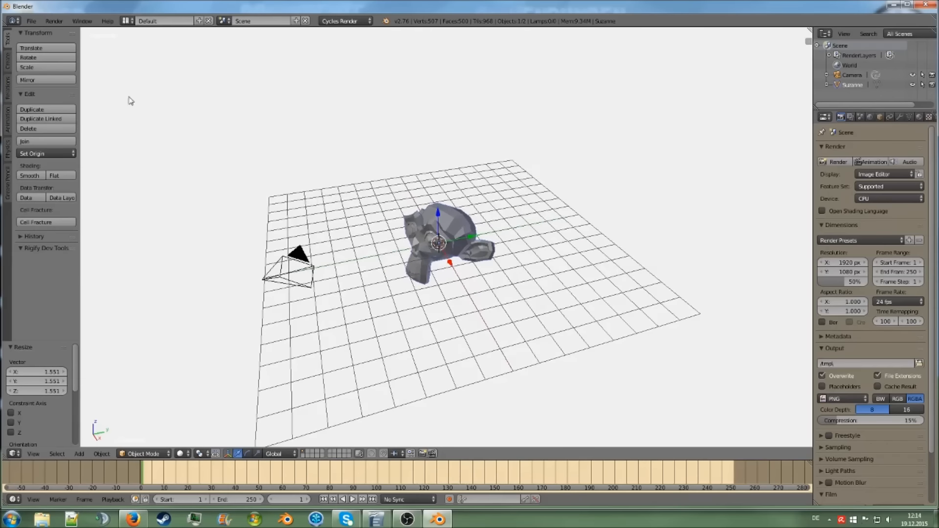
Set the 3D View theme's Gradient High/Off background colour to pure white and save the user settings.
click(32, 21)
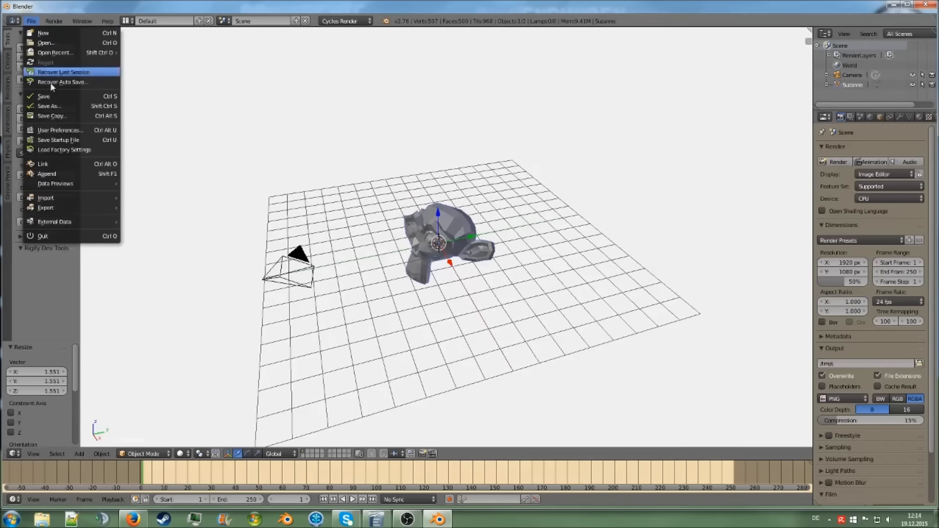
click(55, 130)
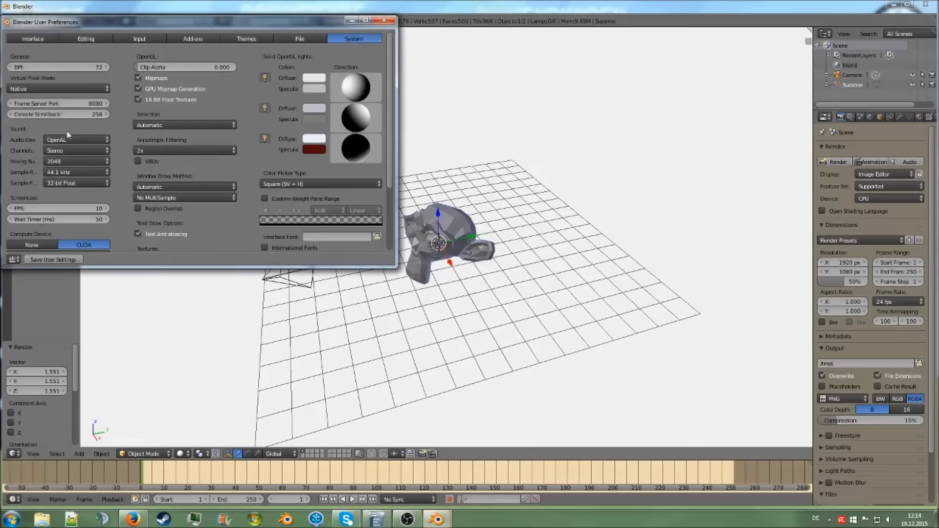
drag(234, 28, 481, 69)
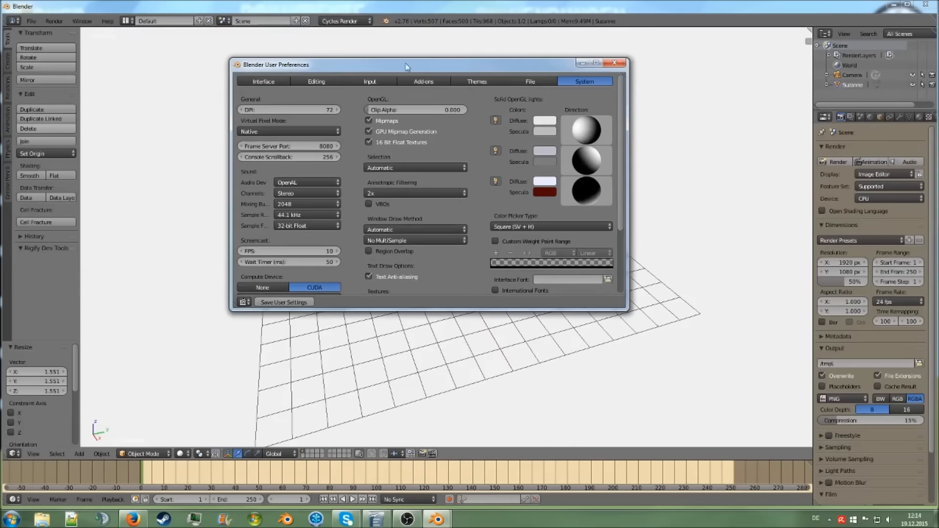
click(477, 84)
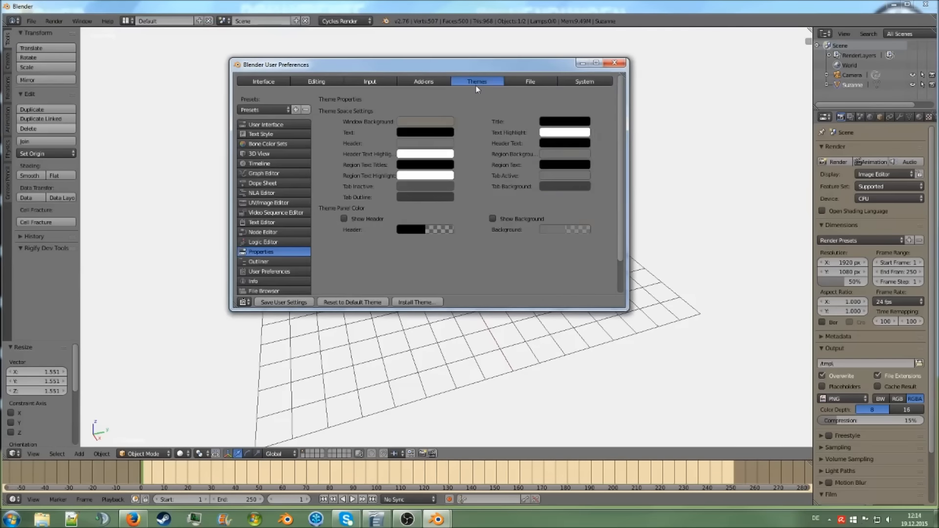
click(270, 154)
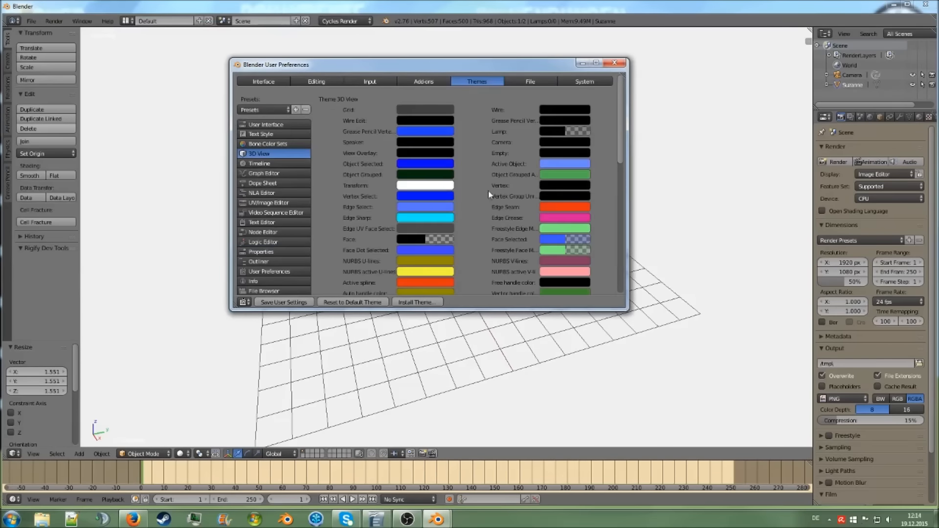
scroll(489, 191, down, 9)
scroll(488, 191, down, 7)
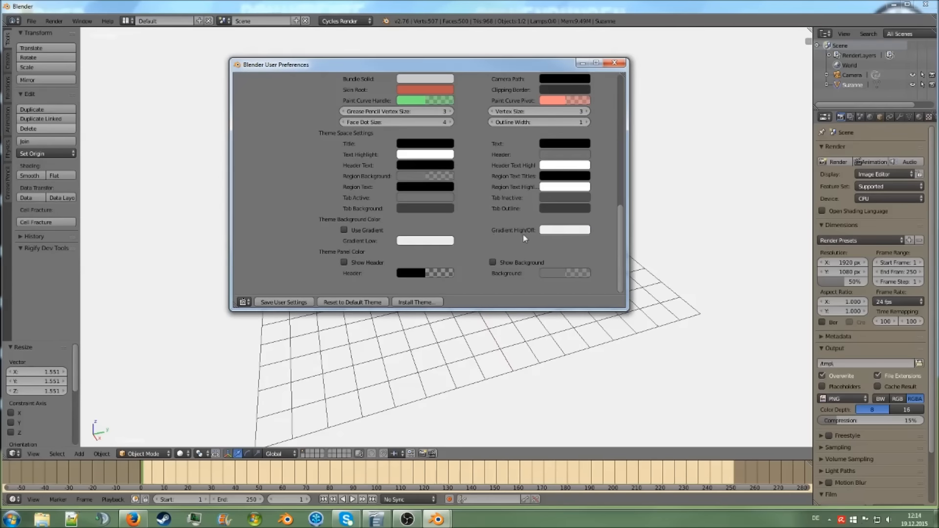
click(563, 231)
mouse_move(557, 122)
mouse_down()
mouse_move(569, 99)
mouse_move(572, 117)
mouse_move(585, 90)
mouse_move(548, 94)
mouse_move(540, 115)
mouse_move(504, 90)
mouse_up()
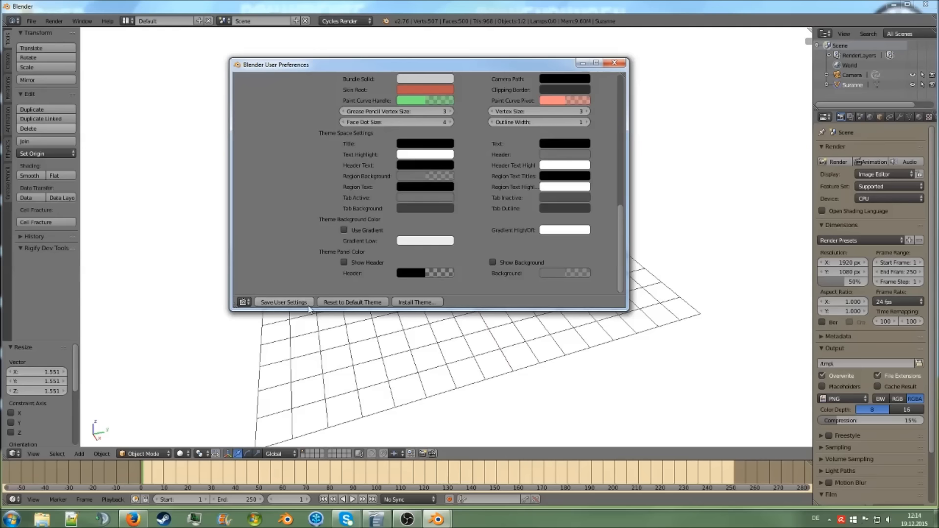
click(292, 303)
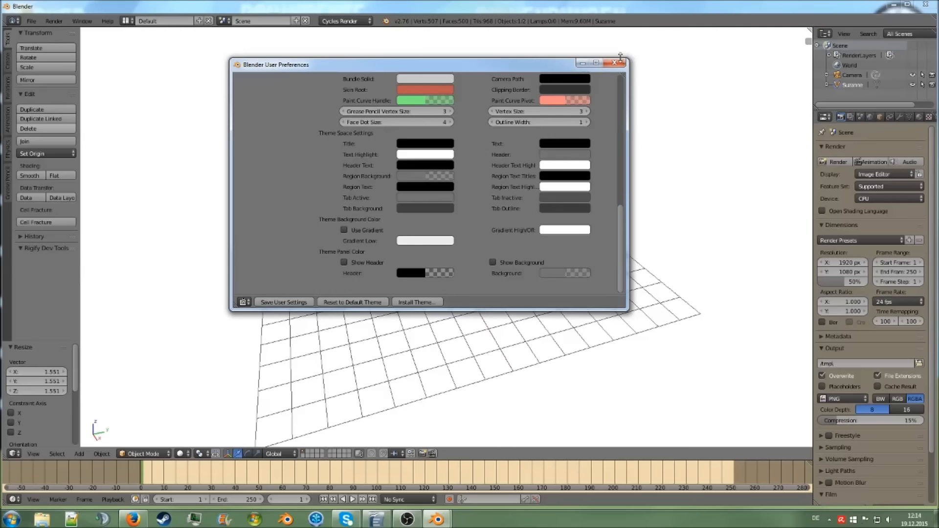
click(616, 62)
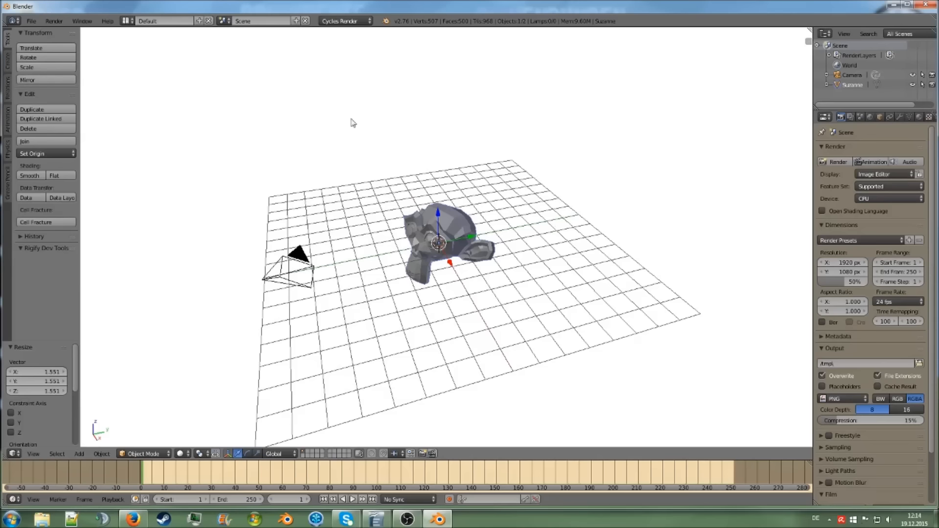
Duplicate the Blender window and move the copy onto the second monitor as a separate recording window.
click(83, 21)
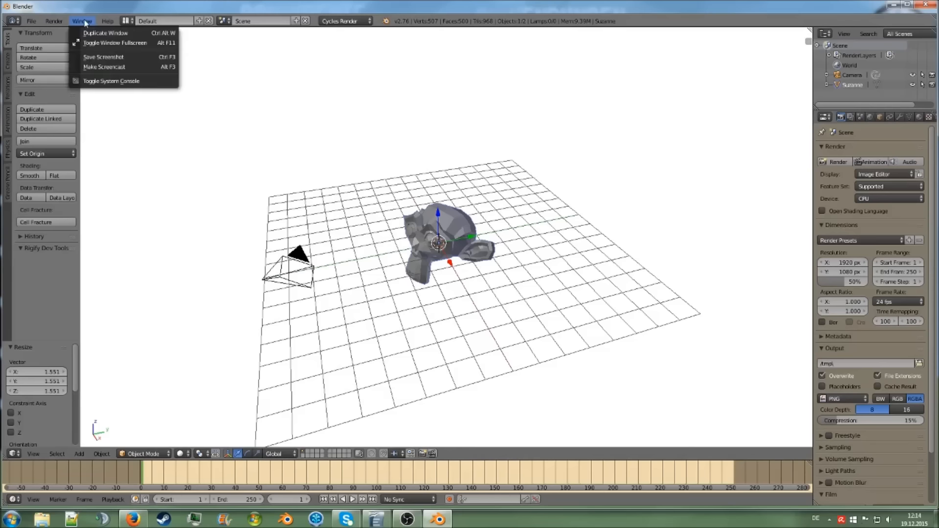
click(109, 34)
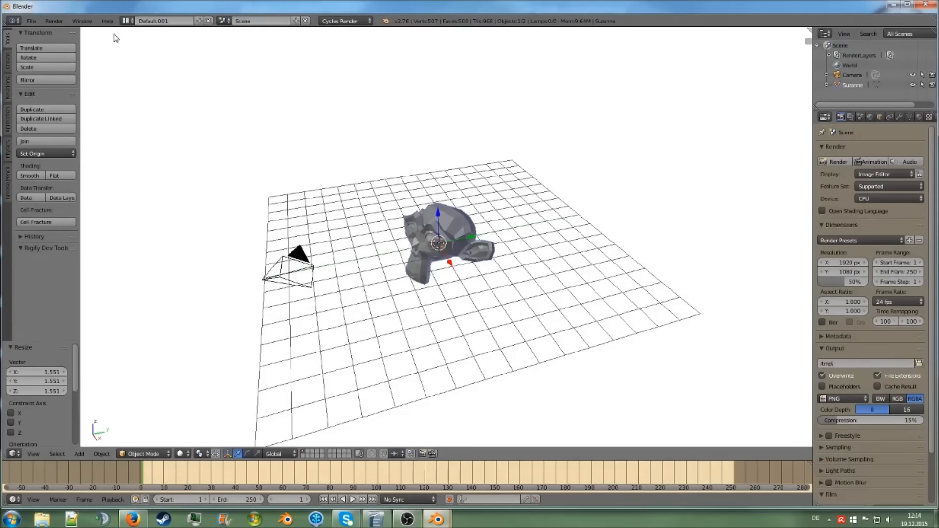
drag(449, 3, 938, 100)
drag(710, 100, 938, 78)
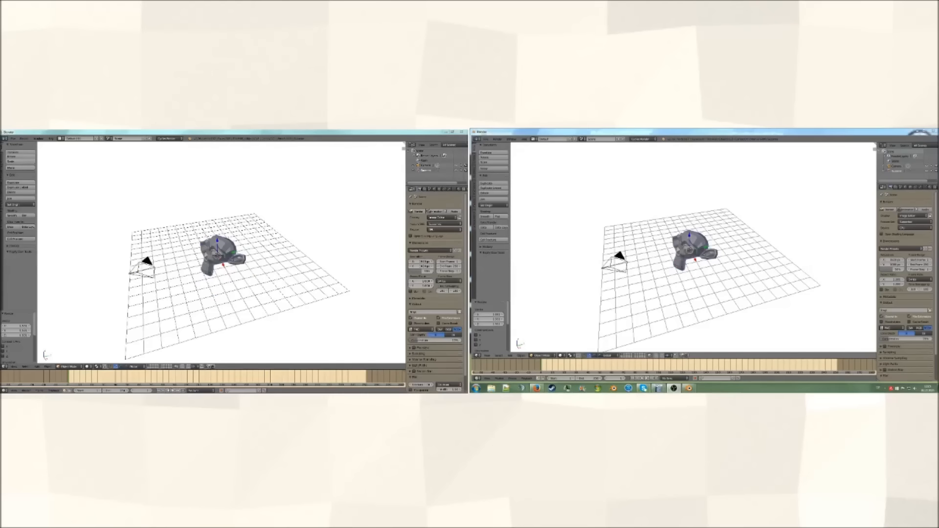
Examine the monkey from different angles and distances in the recording and working windows to compare their independent views.
middle_drag(214, 221, 229, 227)
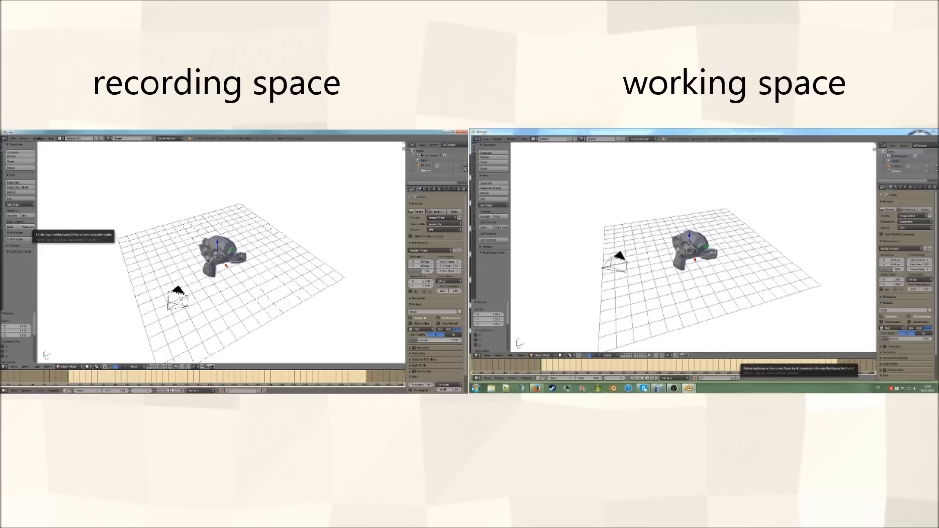
click(476, 389)
click(477, 389)
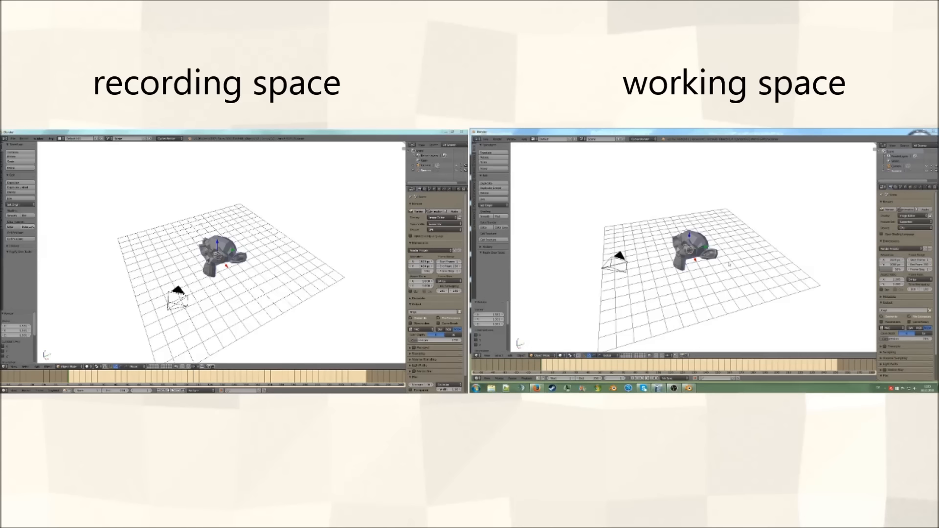
middle_drag(720, 244, 725, 251)
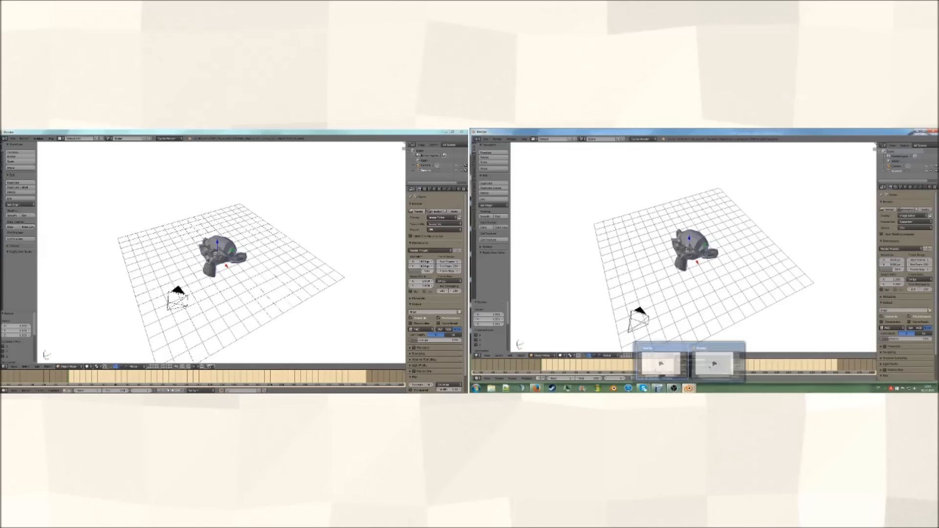
mouse_move(658, 388)
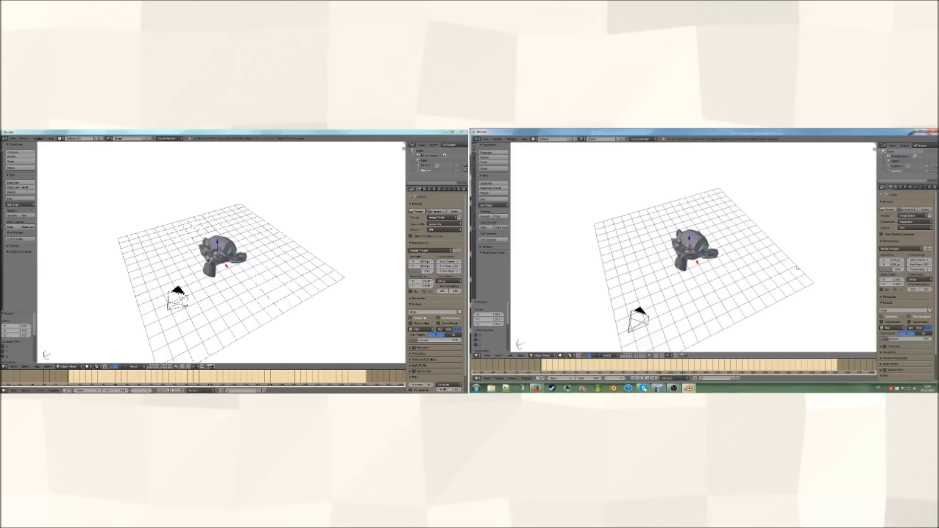
mouse_move(750, 240)
middle_down()
mouse_move(740, 244)
mouse_move(755, 236)
middle_up()
scroll(747, 235, up, 6)
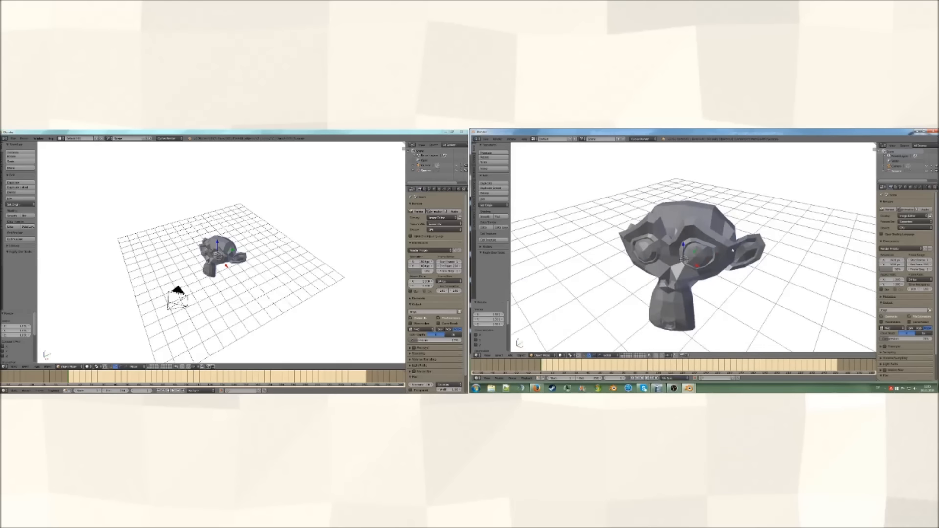
mouse_move(738, 273)
middle_down()
mouse_move(725, 285)
mouse_move(747, 260)
mouse_move(732, 262)
middle_up()
scroll(733, 263, down, 3)
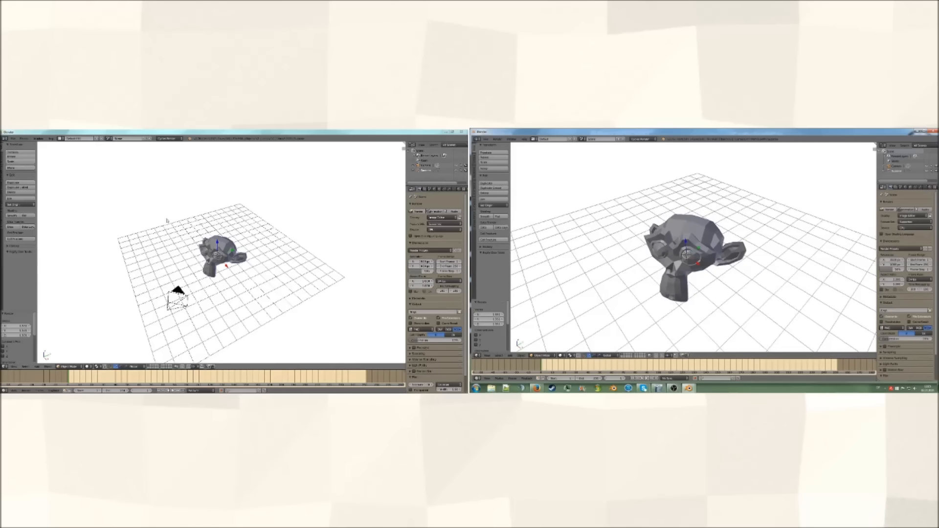
Frame the monkey in the recording window and choose the Default.001 screen layout there.
middle_drag(168, 220, 178, 228)
scroll(220, 255, up, 2)
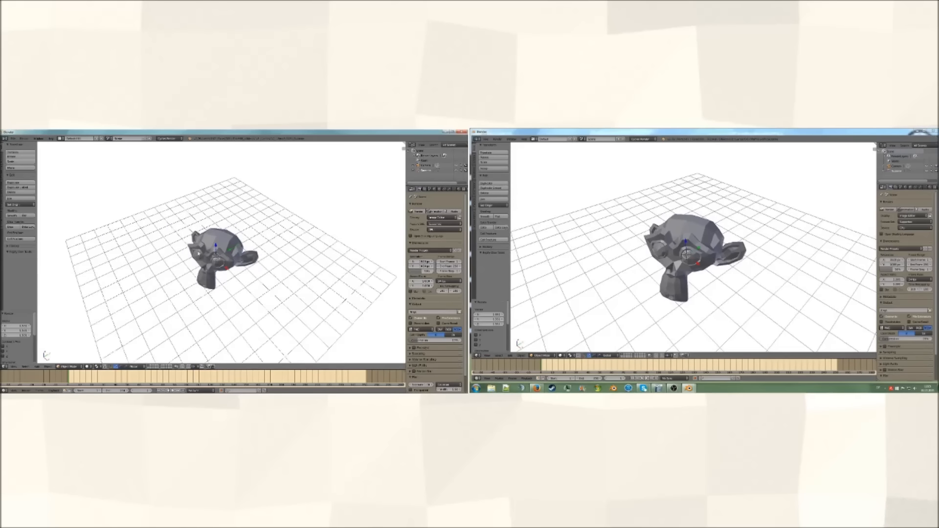
middle_drag(206, 258, 215, 256)
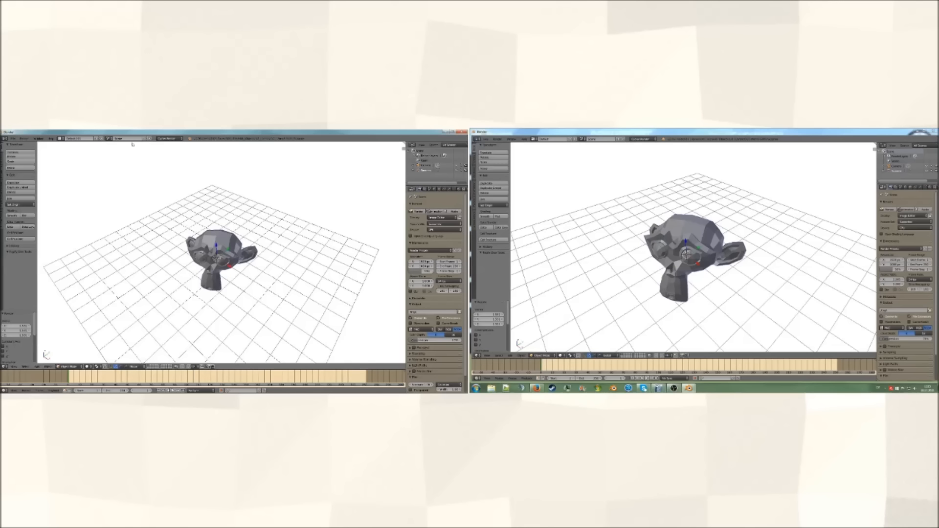
click(61, 138)
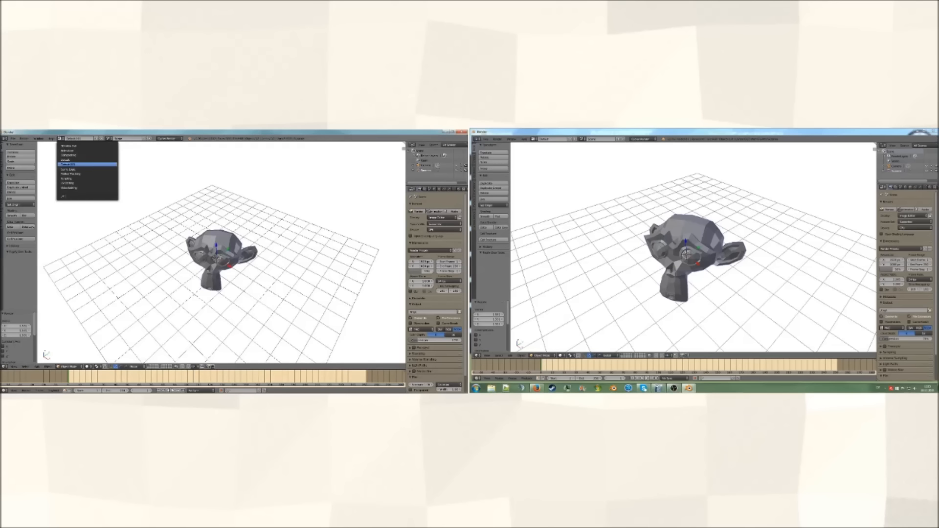
click(87, 165)
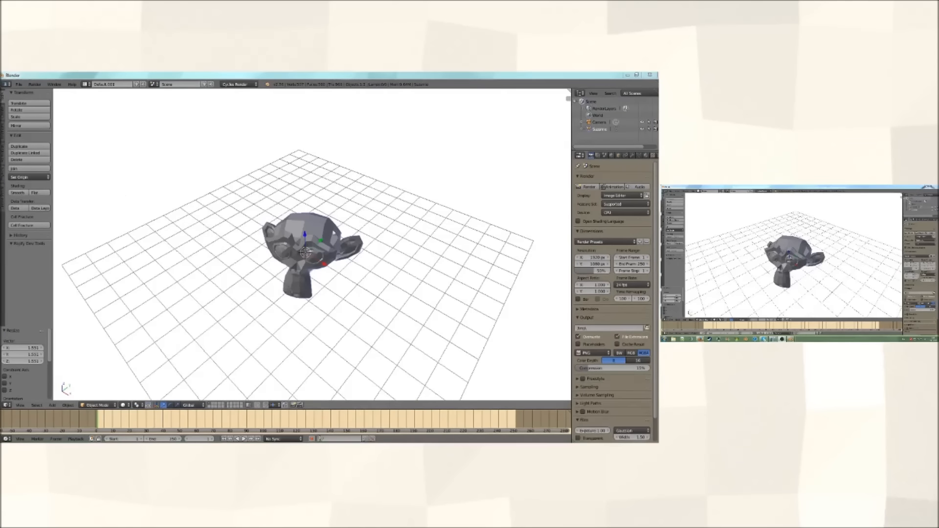
Switch the recording window to the 3D View Full screen layout and check the monkey in it.
middle_drag(334, 236, 332, 213)
scroll(341, 226, up, 3)
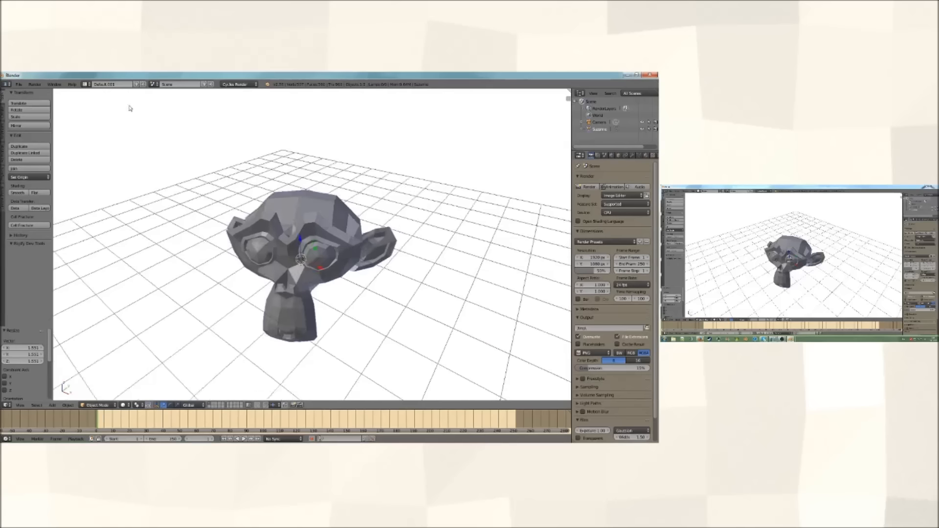
click(86, 84)
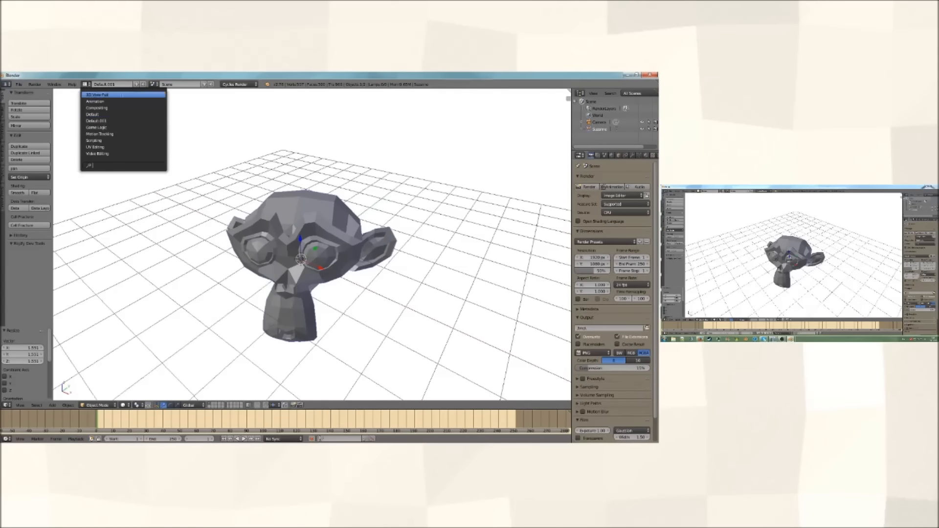
click(118, 96)
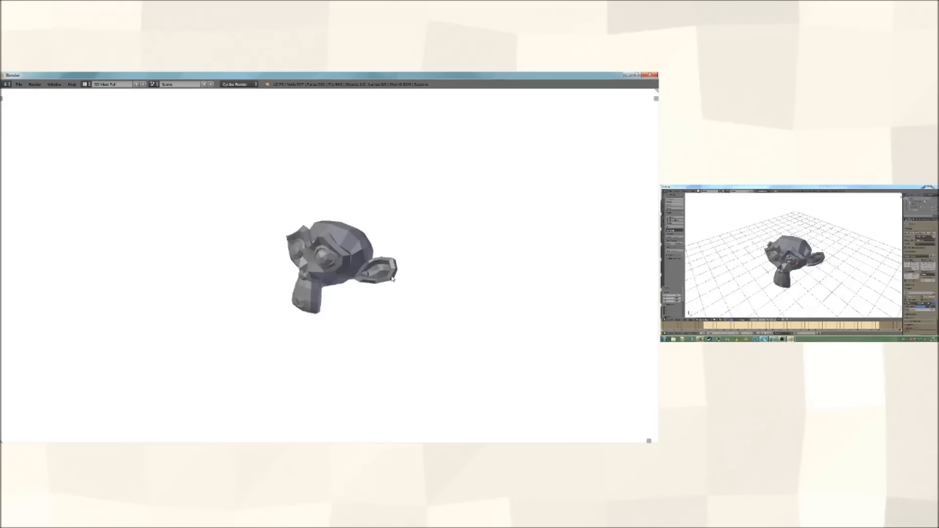
mouse_move(376, 263)
middle_down()
mouse_move(404, 268)
mouse_move(388, 254)
mouse_move(420, 273)
mouse_move(433, 265)
mouse_move(403, 264)
mouse_move(378, 241)
mouse_move(395, 259)
mouse_move(378, 265)
middle_up()
scroll(431, 265, down, 5)
scroll(426, 264, up, 5)
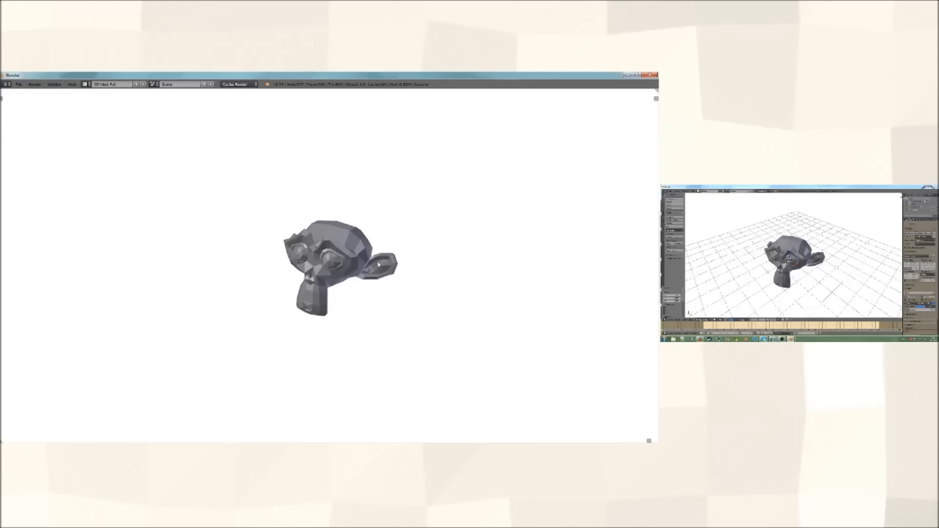
Look through the scene camera in the recording window and enlarge the camera frame until it fills the view.
key(KP_0)
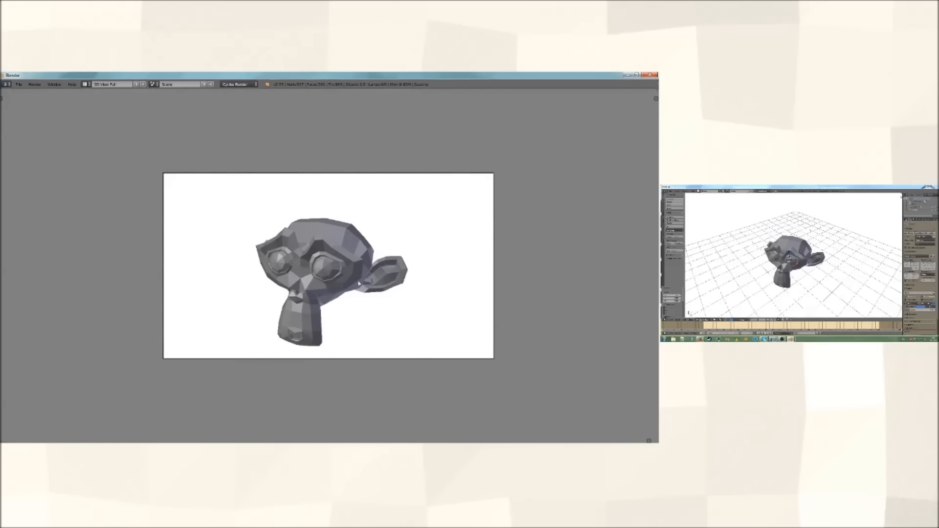
scroll(359, 283, up, 3)
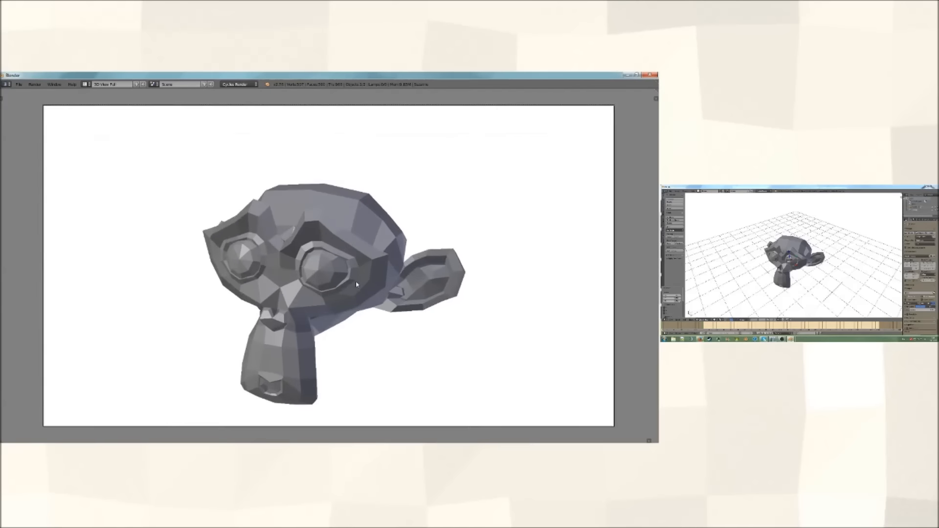
scroll(357, 284, up, 1)
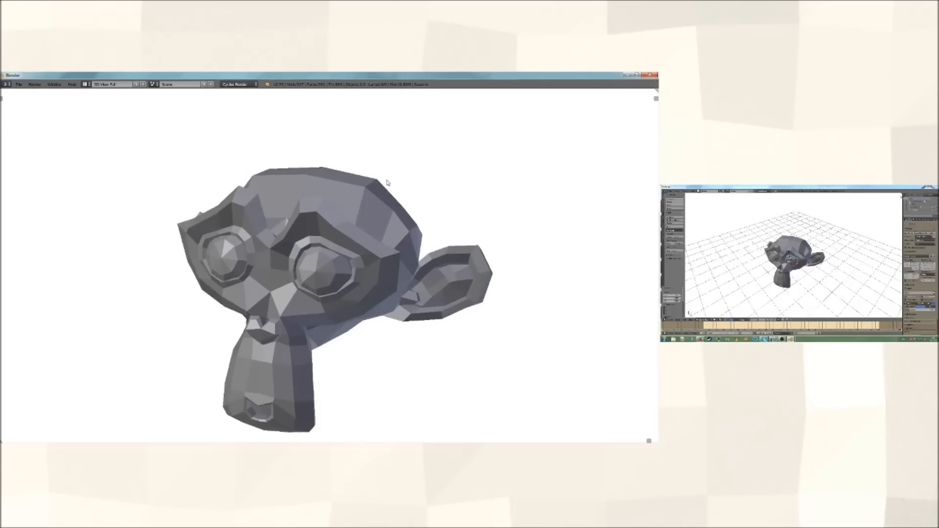
Join the info header area into the 3D View and make the recording window fullscreen.
right_click(330, 88)
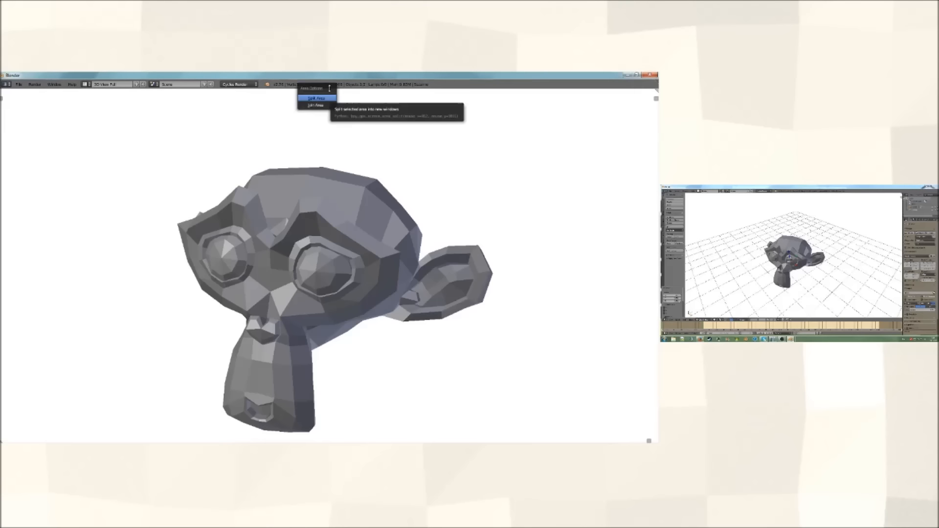
click(326, 106)
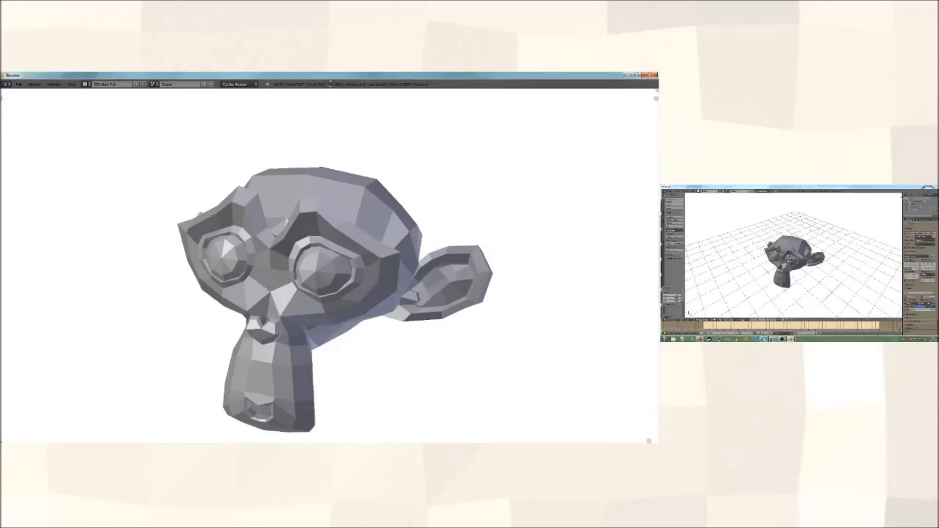
click(337, 87)
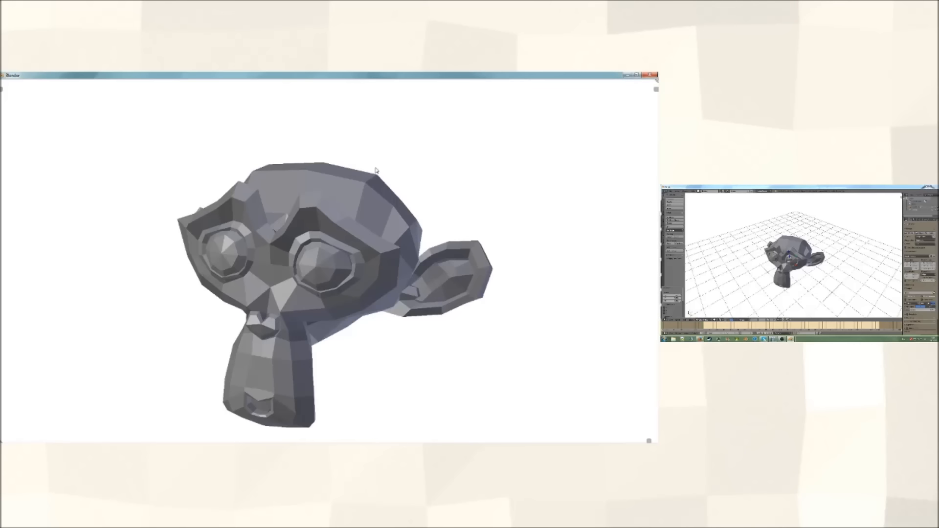
key(alt+F11)
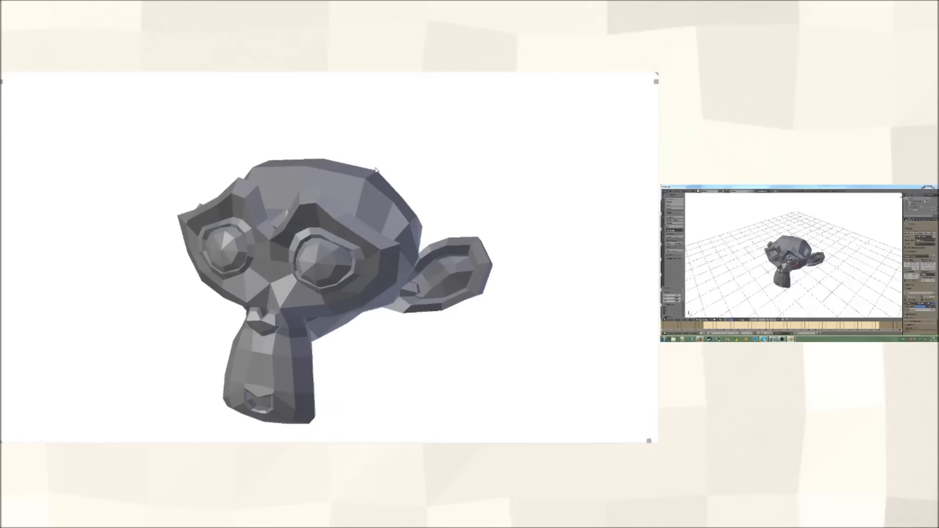
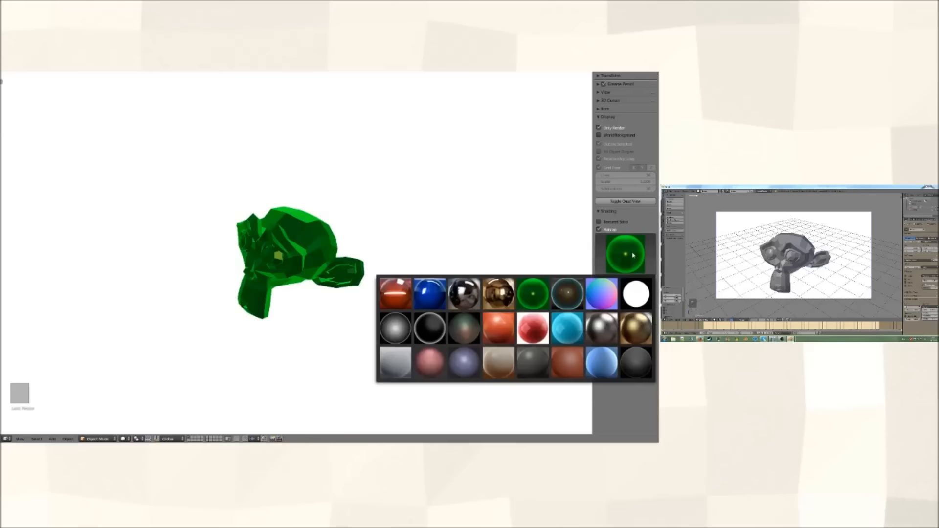
Try the pinkish-red matcap and the orange matcap on the monkey, viewing each from different angles.
click(531, 339)
mouse_move(437, 305)
middle_down()
mouse_move(481, 292)
mouse_move(502, 331)
mouse_move(427, 294)
mouse_move(424, 273)
mouse_move(501, 258)
mouse_move(522, 274)
mouse_move(489, 316)
mouse_move(442, 347)
mouse_move(436, 317)
middle_up()
click(607, 255)
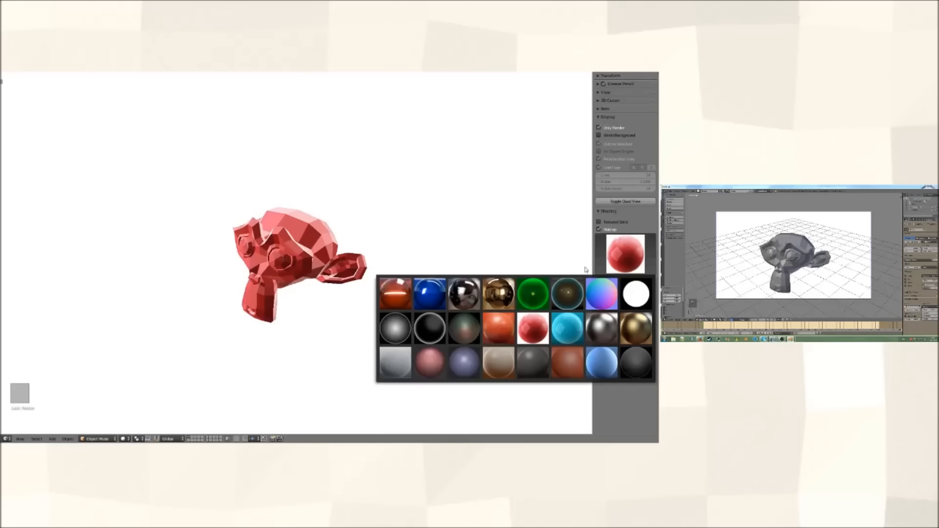
click(492, 329)
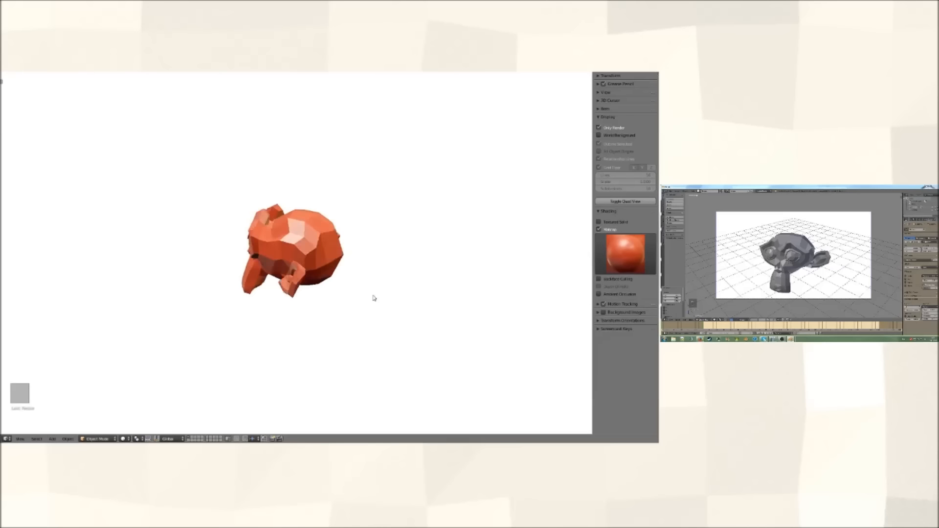
middle_drag(359, 319, 435, 290)
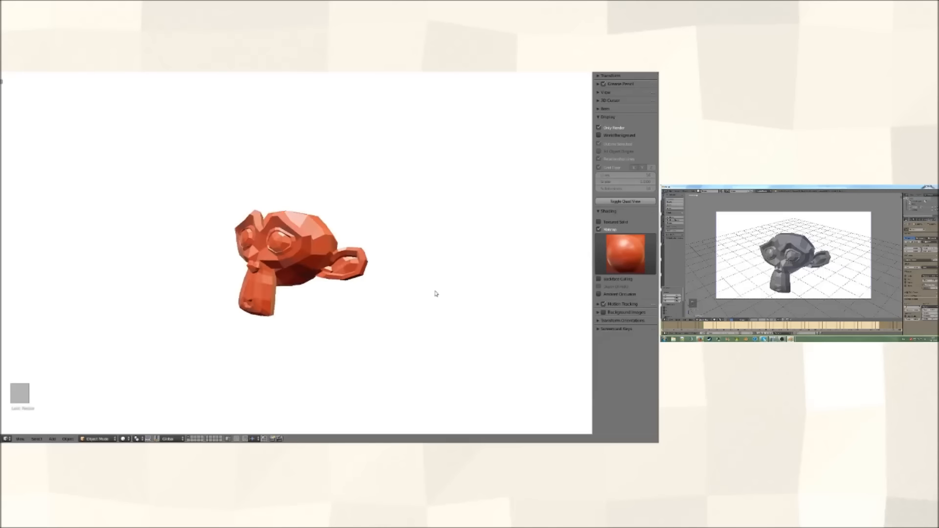
Apply the light grey matcap to the monkey and compare its shading with Matcap turned off and on.
click(643, 257)
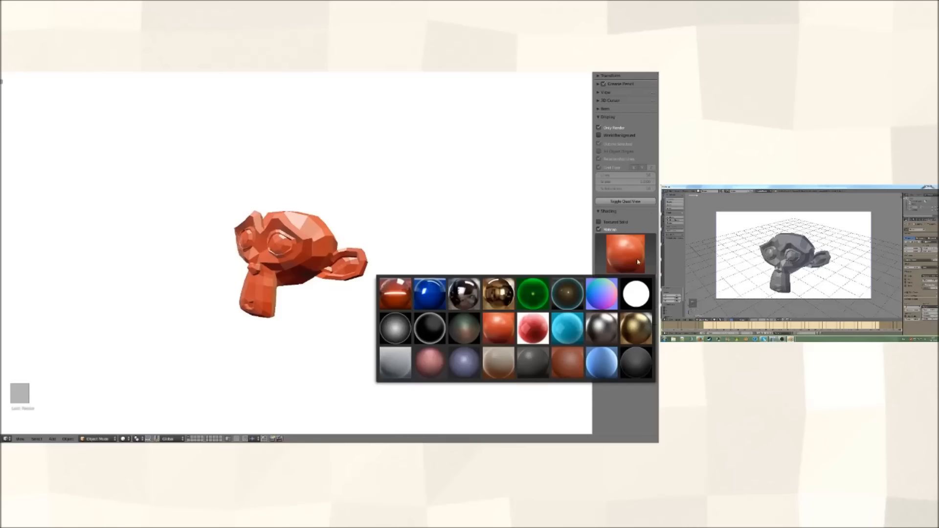
click(394, 366)
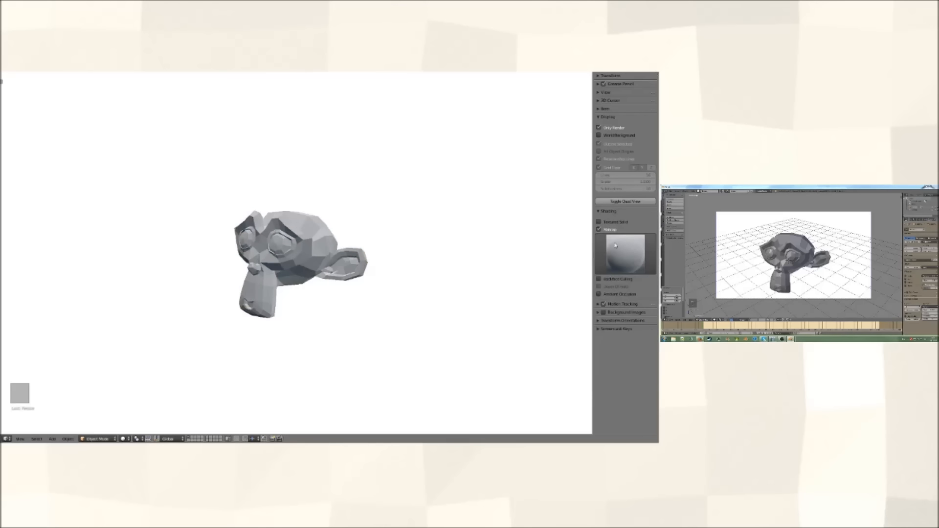
middle_drag(447, 248, 486, 225)
middle_drag(433, 255, 335, 233)
mouse_move(405, 233)
middle_down()
mouse_move(401, 267)
mouse_move(430, 269)
mouse_move(459, 246)
mouse_move(406, 245)
middle_up()
click(600, 230)
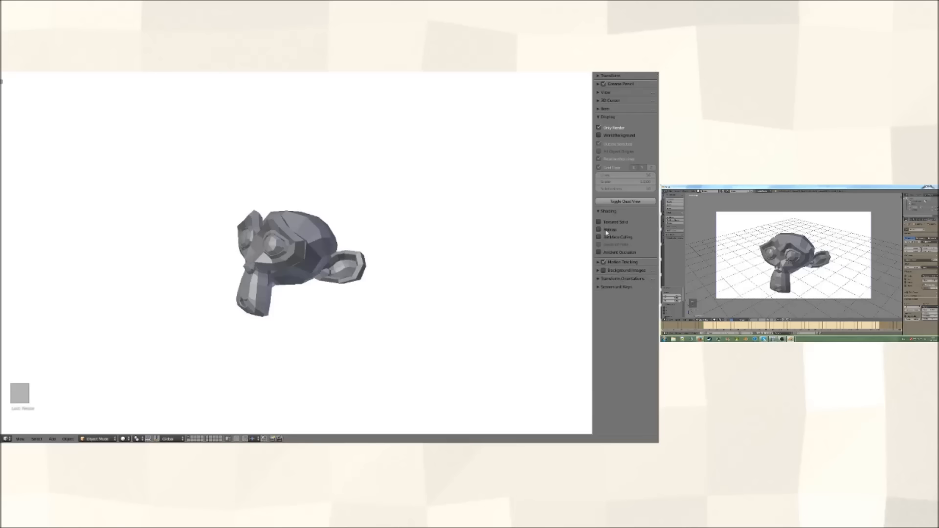
click(606, 230)
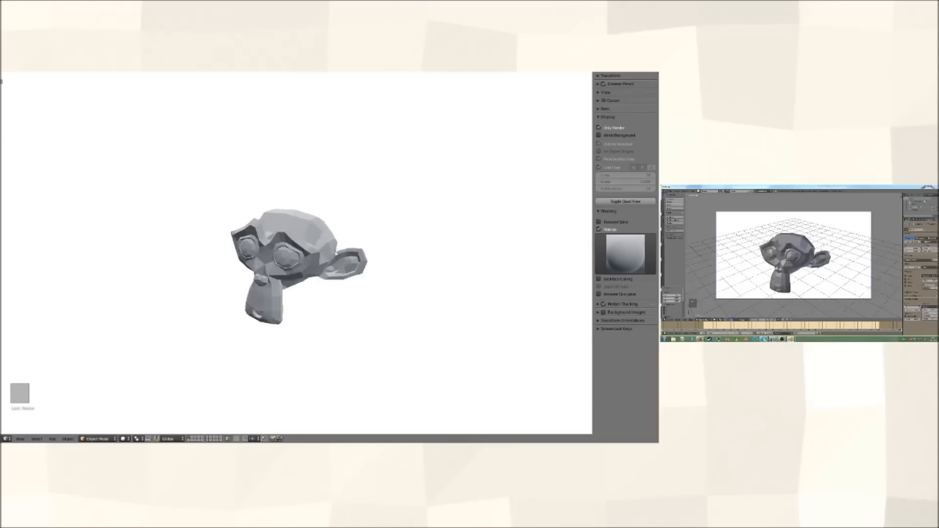
Try the shiny bronze matcap and the beige clay matcap on the monkey.
click(611, 252)
click(498, 294)
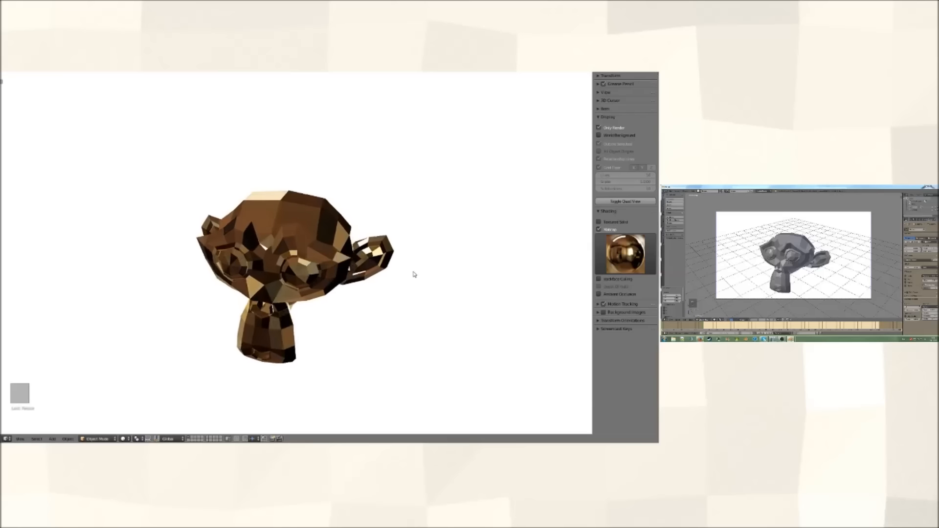
scroll(406, 275, down, 3)
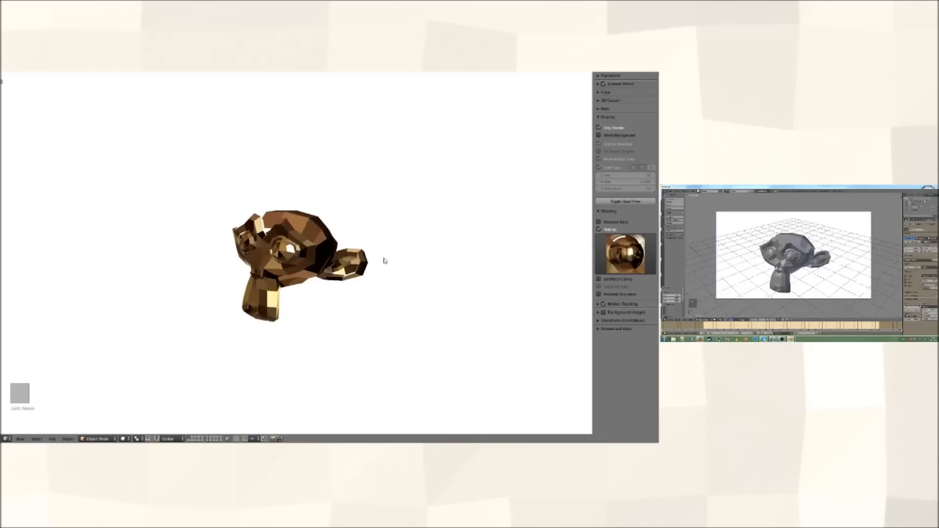
click(605, 261)
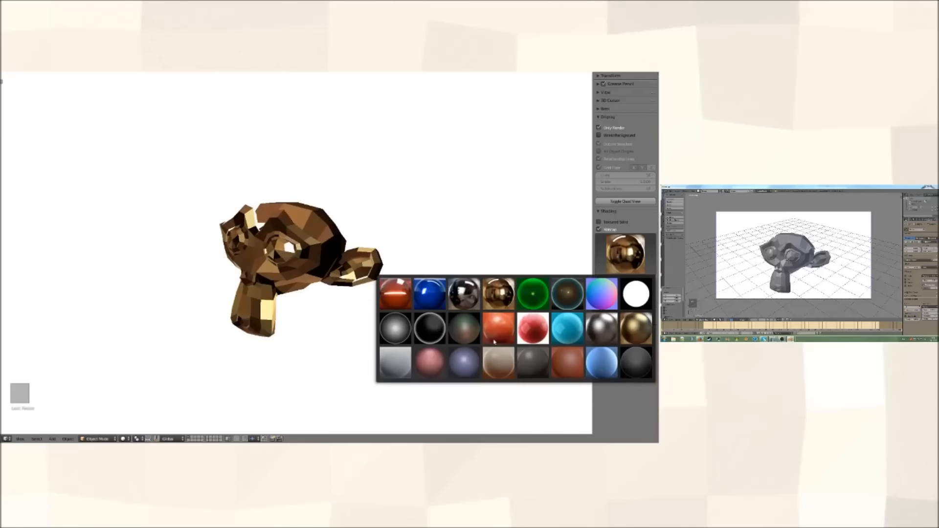
click(508, 357)
mouse_move(458, 246)
middle_down()
mouse_move(465, 224)
mouse_move(501, 212)
mouse_move(455, 277)
mouse_move(510, 237)
mouse_move(456, 244)
middle_up()
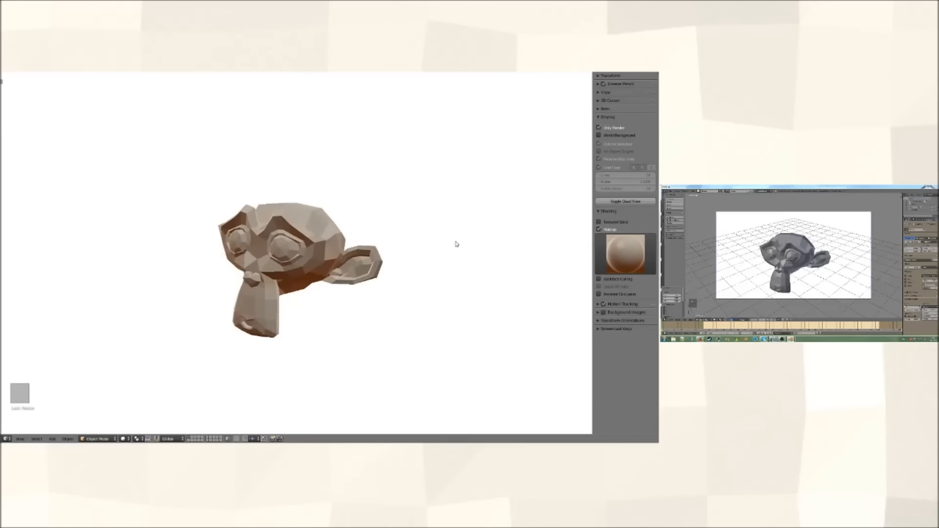
Turn off Matcap shading in the recording window and inspect the monkey from several angles.
click(626, 253)
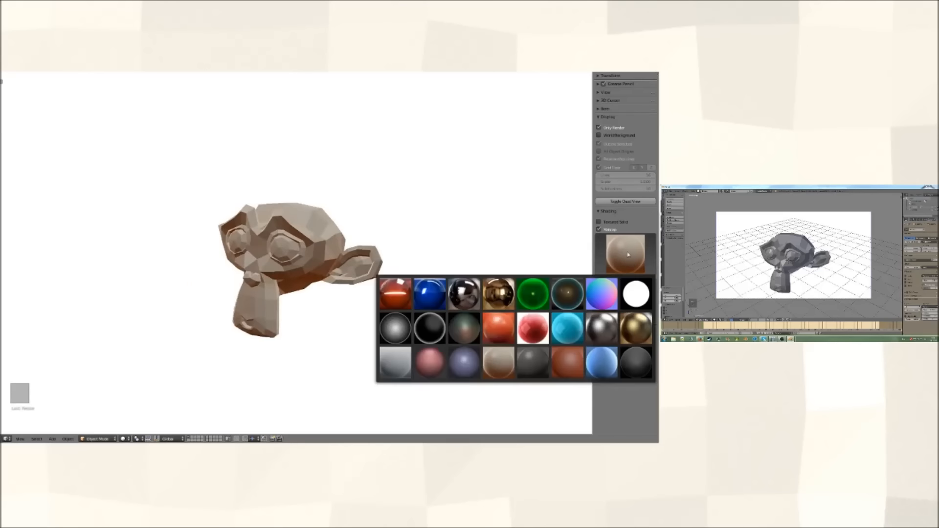
click(600, 230)
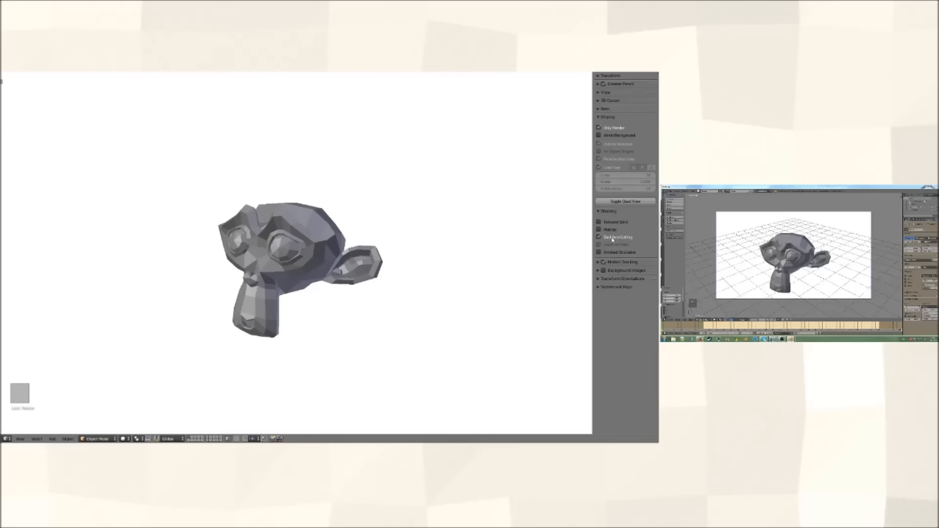
middle_drag(313, 244, 327, 228)
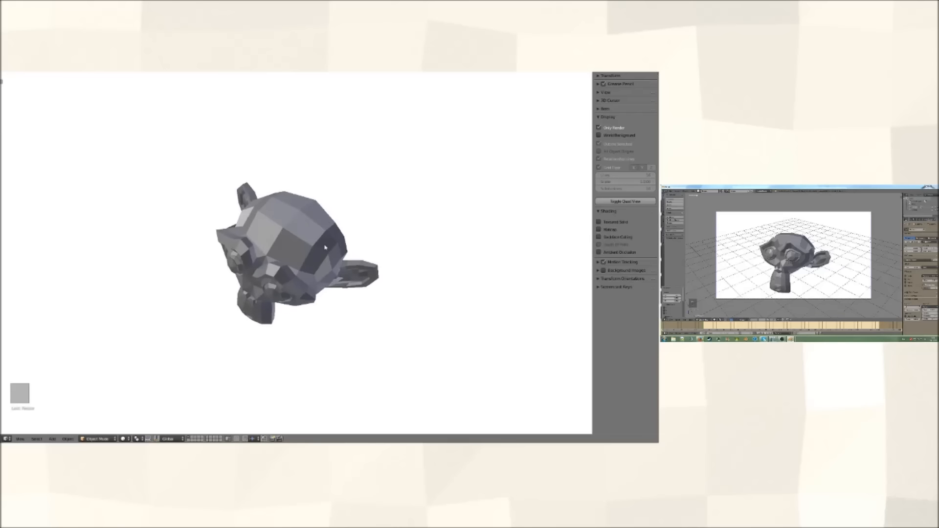
middle_drag(325, 264, 334, 215)
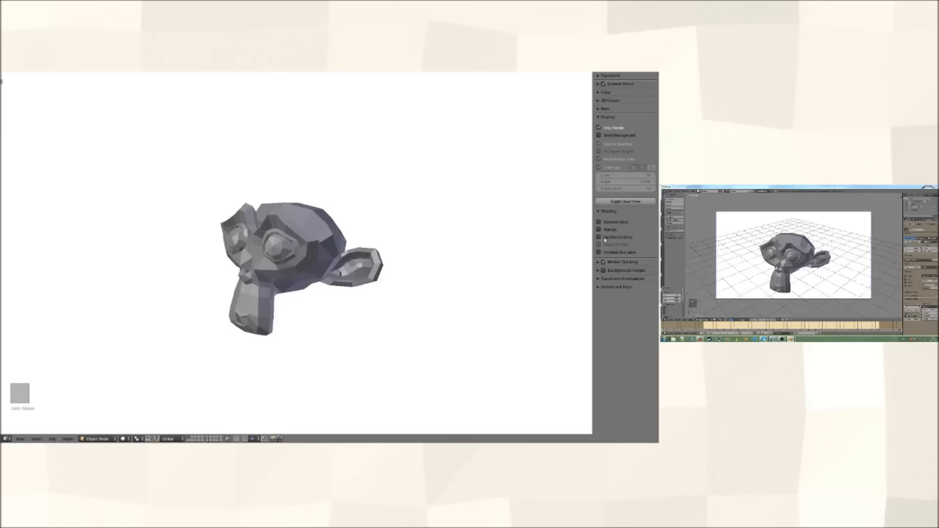
Turn on Ambient Occlusion for the recording window's viewport shading and examine the monkey's creases up close.
click(627, 254)
click(626, 254)
click(626, 255)
click(627, 254)
click(626, 254)
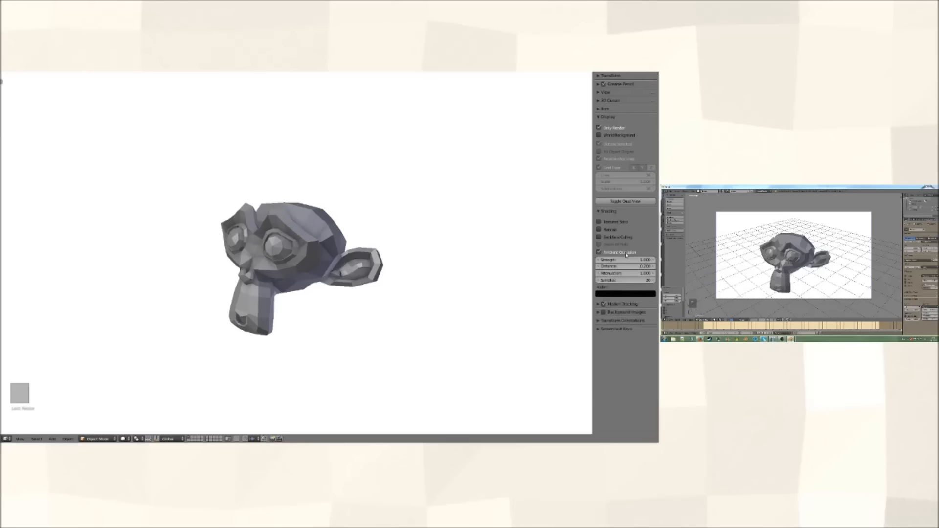
mouse_move(313, 266)
middle_down()
mouse_move(348, 273)
mouse_move(342, 286)
mouse_move(311, 275)
mouse_move(305, 257)
mouse_move(316, 271)
middle_up()
scroll(349, 273, up, 2)
scroll(316, 271, up, 2)
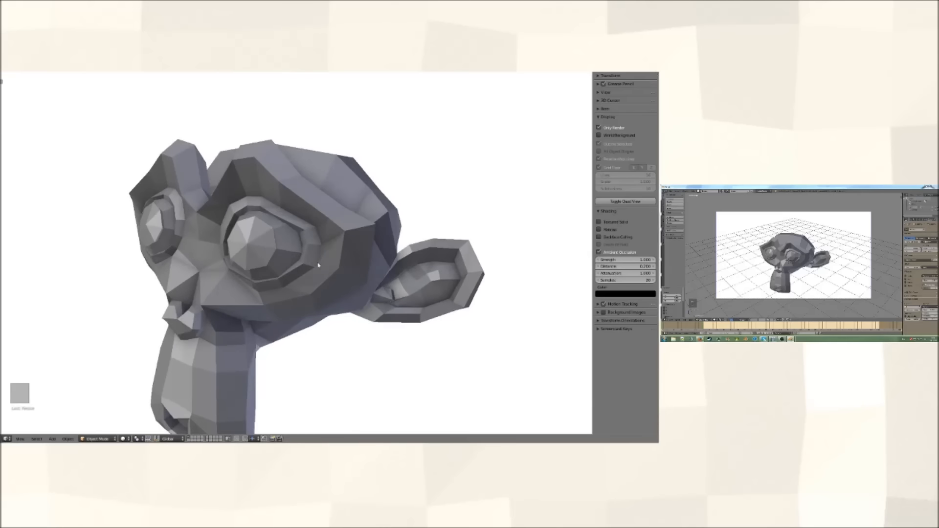
middle_drag(321, 263, 289, 267)
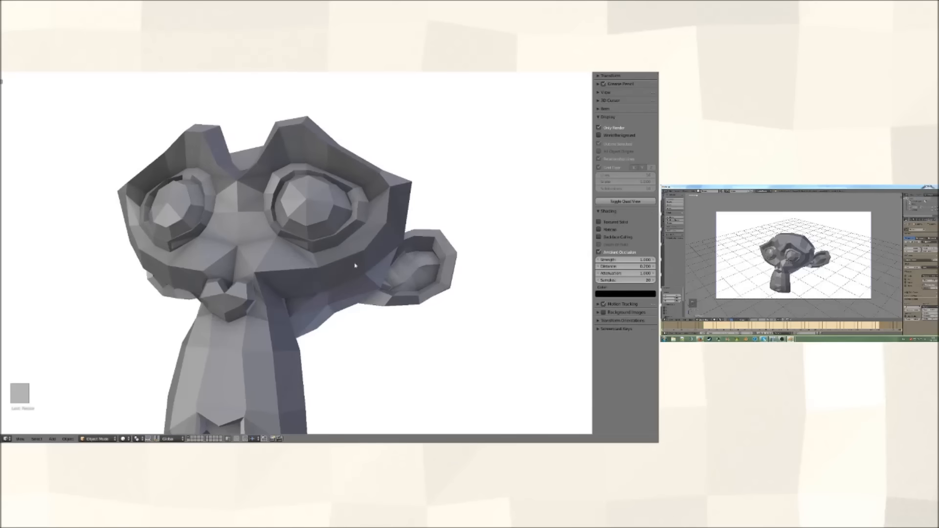
Toggle Ambient Occlusion off and on to compare the monkey's shading with and without it, close up and from farther away.
click(606, 253)
click(606, 252)
click(606, 253)
click(606, 253)
click(606, 255)
scroll(365, 302, down, 4)
mouse_move(365, 302)
middle_down()
mouse_move(347, 308)
mouse_move(387, 293)
mouse_move(381, 278)
mouse_move(321, 264)
mouse_move(354, 306)
middle_up()
scroll(354, 307, up, 4)
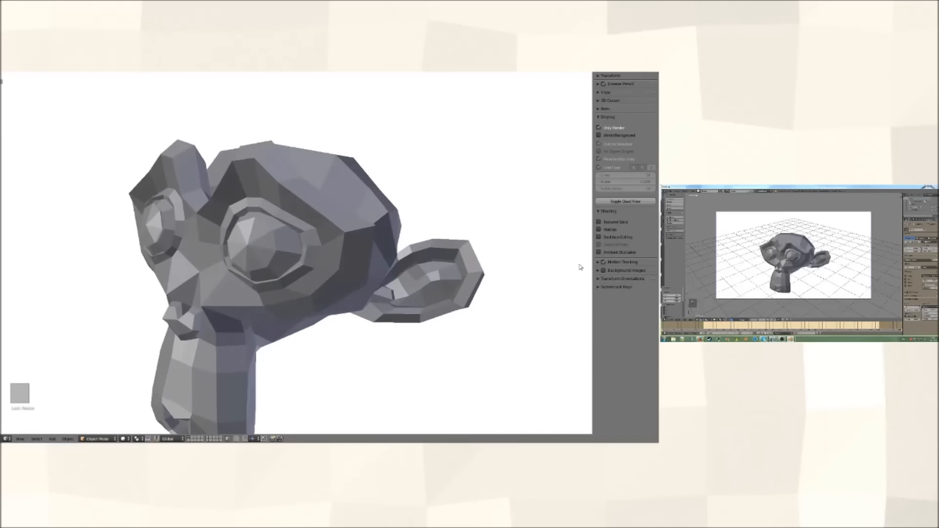
click(610, 254)
scroll(317, 316, down, 3)
mouse_move(317, 317)
middle_down()
mouse_move(360, 295)
mouse_move(310, 318)
middle_up()
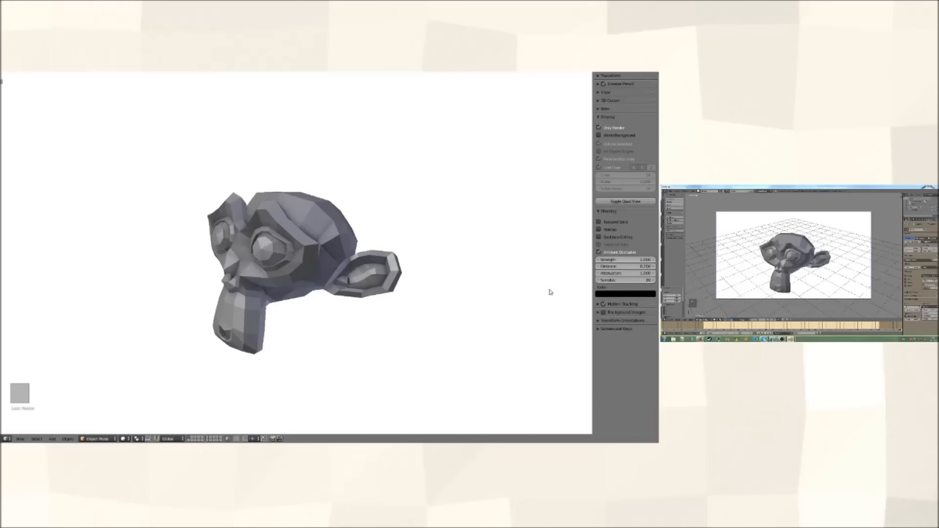
Set the Ambient Occlusion strength to 1.
mouse_move(623, 260)
mouse_down()
mouse_move(654, 260)
mouse_move(624, 260)
mouse_up()
click(621, 259)
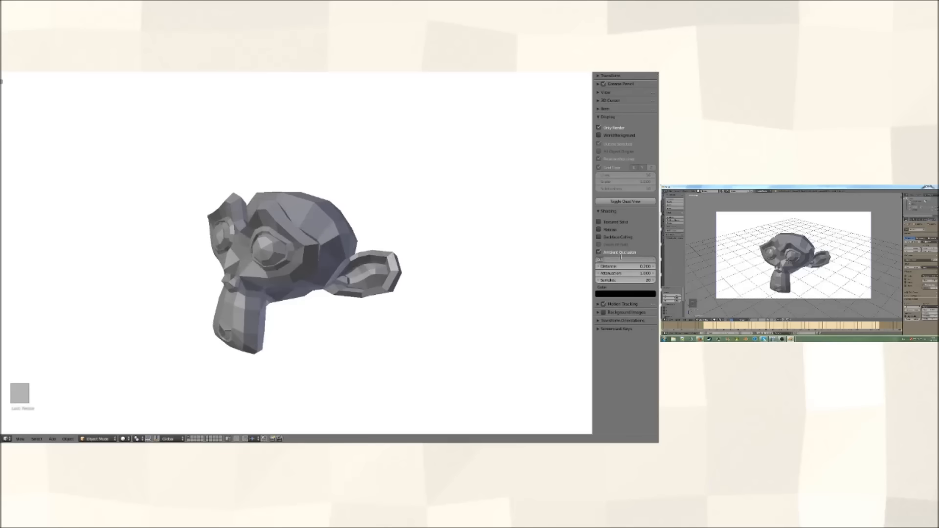
text(1)
key(Return)
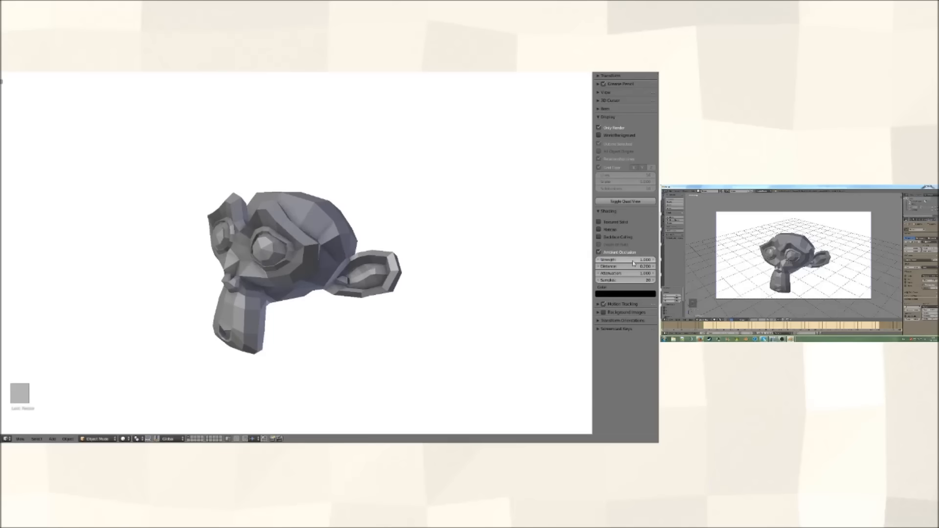
Set the Ambient Occlusion strength to 2 and view the monkey from farther away.
click(636, 263)
text(2)
key(Return)
mouse_move(420, 280)
middle_down()
mouse_move(466, 266)
mouse_move(465, 287)
mouse_move(424, 292)
middle_up()
scroll(424, 288, down, 5)
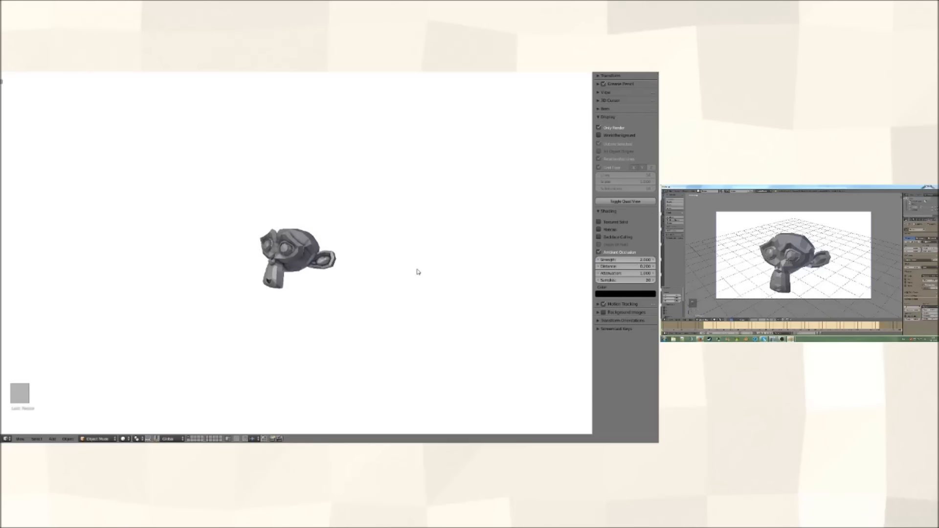
Set the Ambient Occlusion strength back to 1 in the recording window.
scroll(418, 272, up, 2)
scroll(418, 272, down, 3)
middle_drag(418, 273, 417, 285)
scroll(417, 285, up, 5)
scroll(417, 285, down, 4)
scroll(417, 284, up, 8)
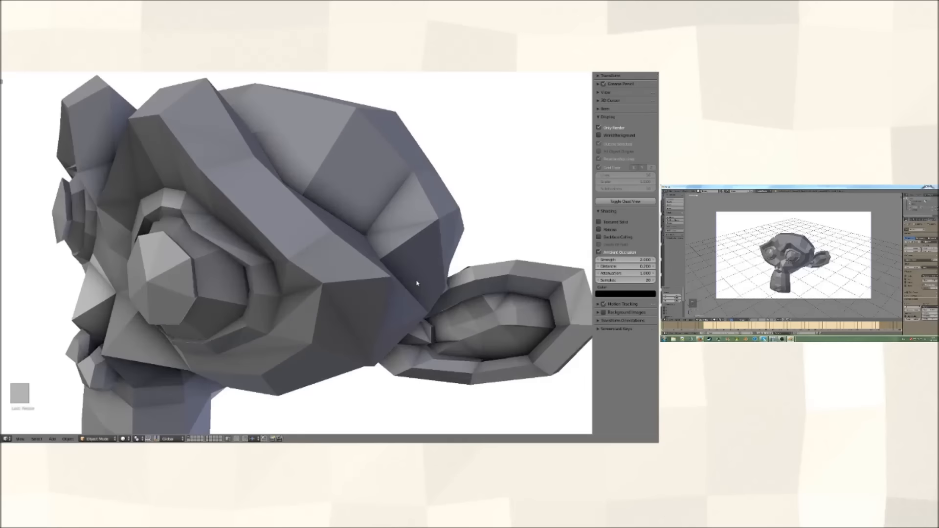
scroll(418, 283, down, 4)
click(631, 259)
text(1)
key(Return)
scroll(384, 315, down, 2)
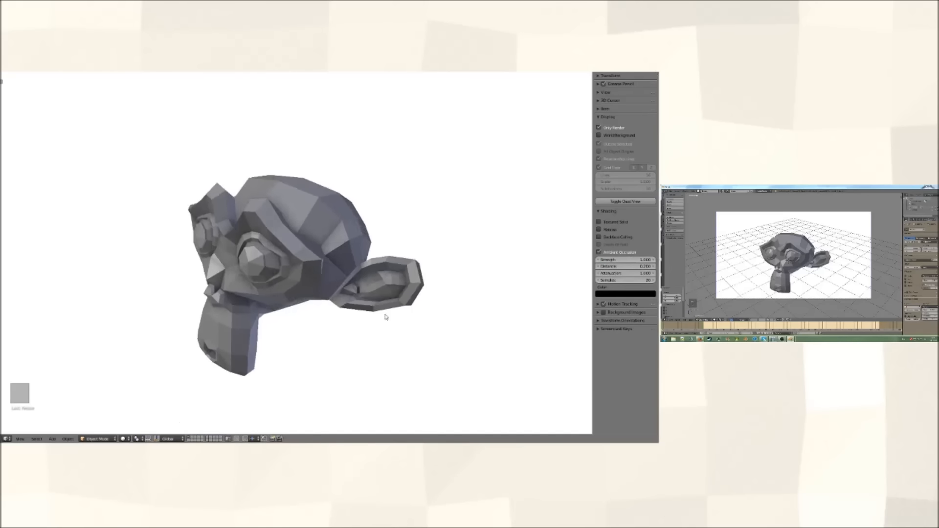
Raise the Ambient Occlusion strength to about 7 and set its distance to 0.1.
middle_drag(384, 315, 393, 303)
mouse_move(629, 268)
mouse_down()
mouse_move(648, 260)
mouse_move(595, 268)
mouse_up()
click(631, 267)
text(0.1)
key(Return)
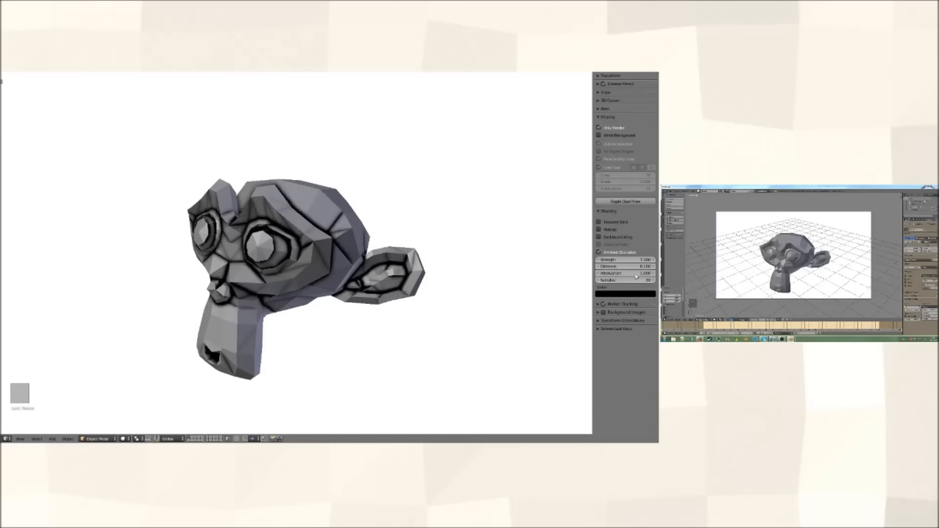
Try adjusting the Ambient Occlusion attenuation and examine the creases around the monkey's eyes up close.
drag(630, 275, 622, 274)
middle_drag(477, 281, 357, 265)
scroll(324, 298, up, 4)
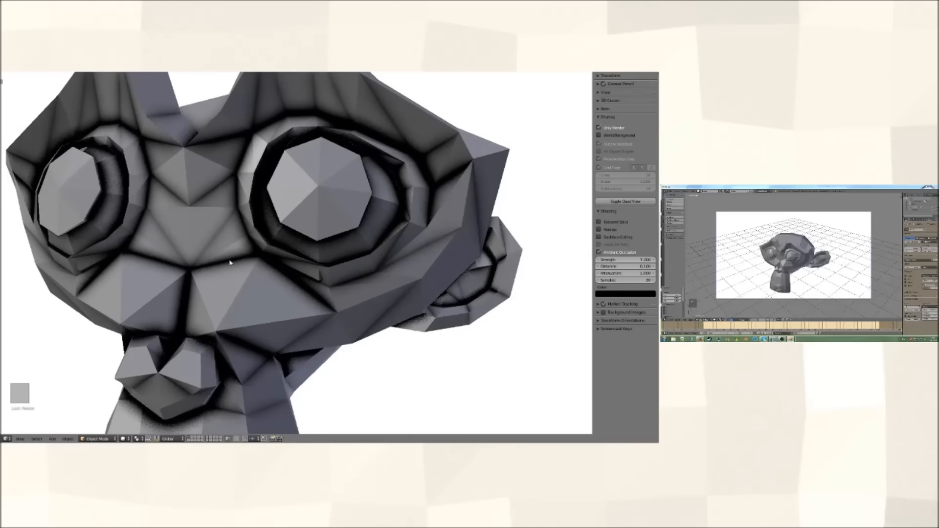
scroll(302, 299, down, 4)
mouse_move(352, 310)
middle_down()
mouse_move(331, 313)
mouse_move(341, 302)
middle_up()
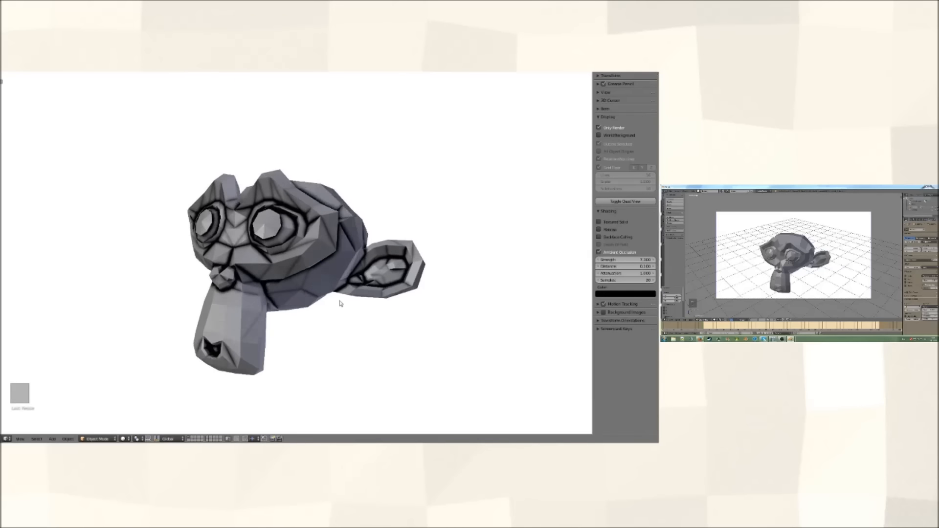
Set the Ambient Occlusion samples to 100 and examine the monkey's shading from the front and the side.
double_click(627, 282)
text(00)
key(Return)
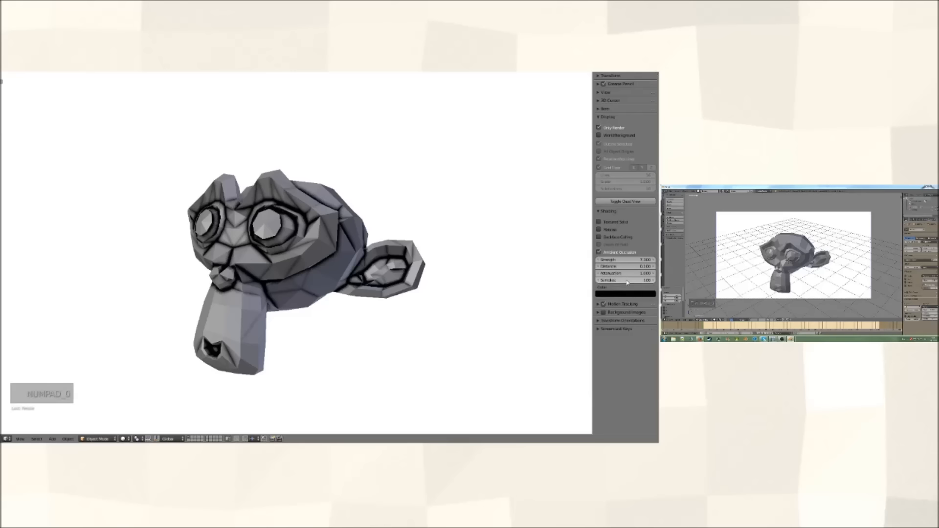
middle_drag(412, 282, 409, 298)
scroll(409, 298, up, 5)
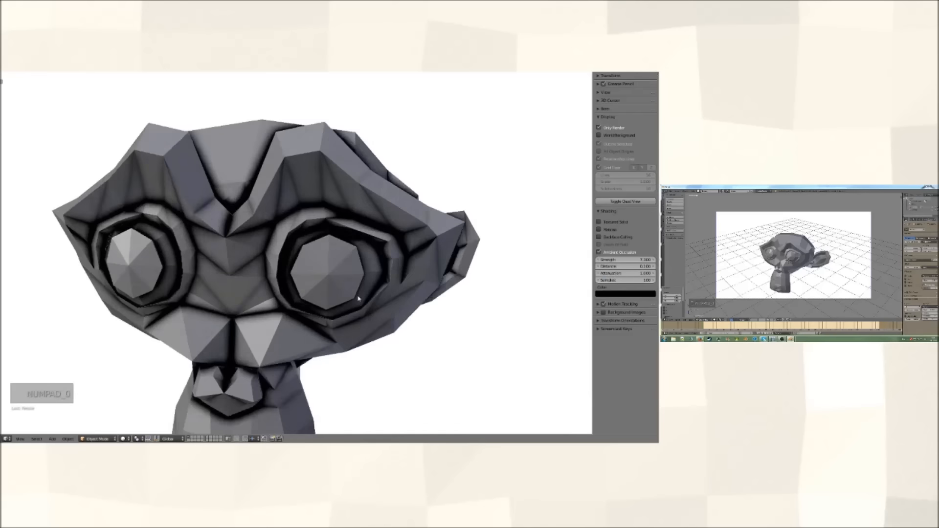
middle_drag(378, 282, 329, 287)
scroll(369, 293, down, 4)
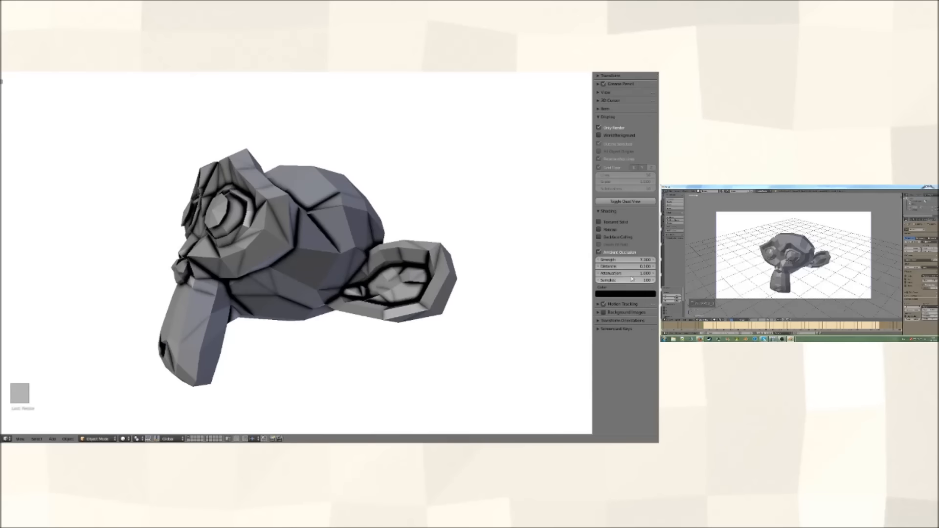
Set the Ambient Occlusion strength to 1, keeping the 0.1 distance.
click(631, 260)
text(1)
key(Return)
mouse_move(422, 295)
middle_down()
mouse_move(507, 264)
mouse_move(511, 254)
mouse_move(398, 298)
mouse_move(429, 289)
middle_up()
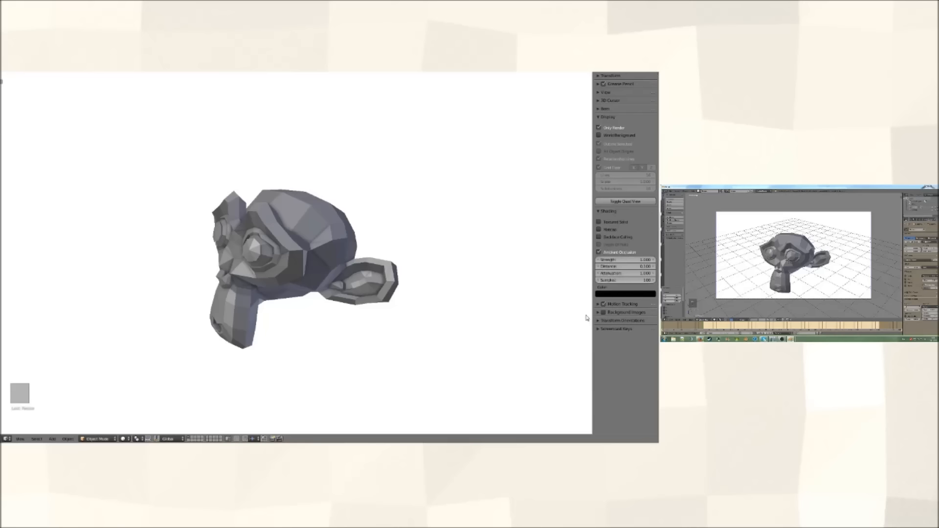
Enable Depth of Field in the recording window's camera view and widen the working window's properties area.
click(599, 244)
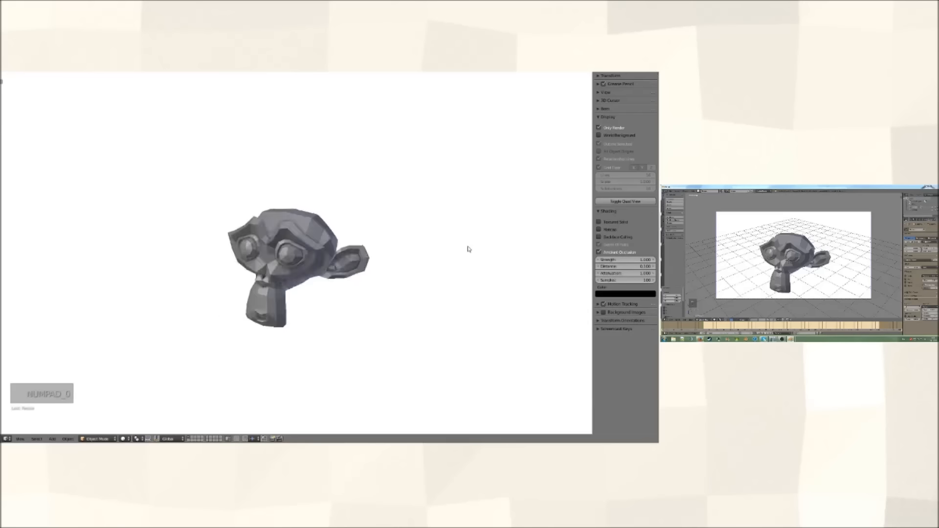
key(KP_0)
scroll(469, 249, down, 1)
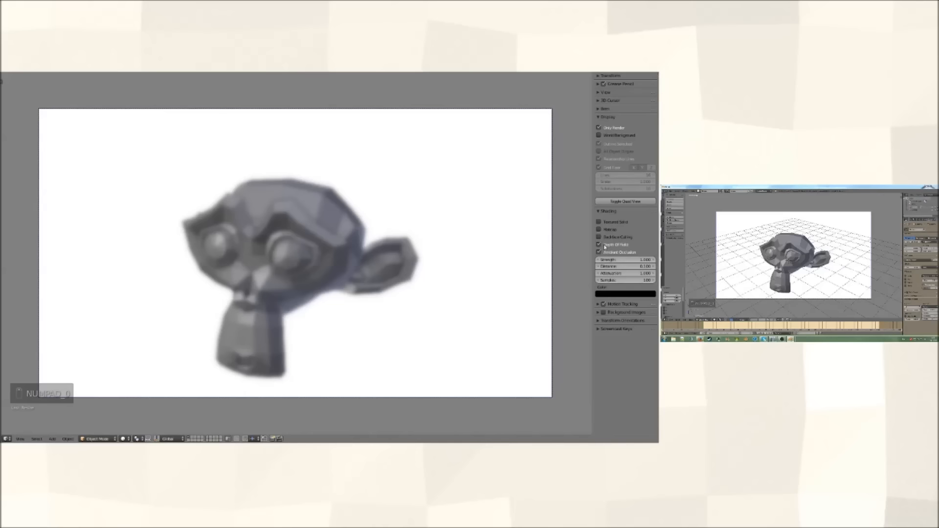
click(604, 245)
click(605, 246)
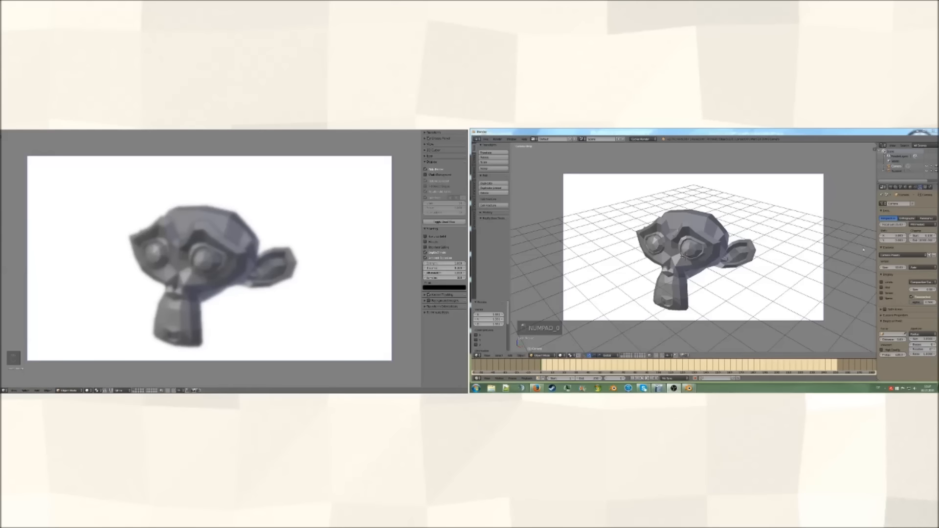
drag(876, 241, 816, 239)
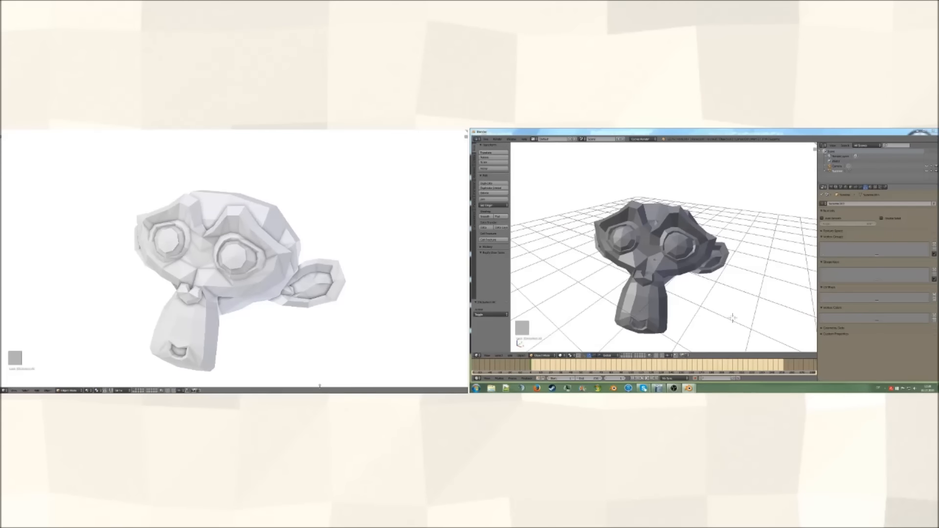
Hide the recording view's header and fit the camera view to fill the whole recording window.
drag(320, 387, 307, 392)
key(KP_0)
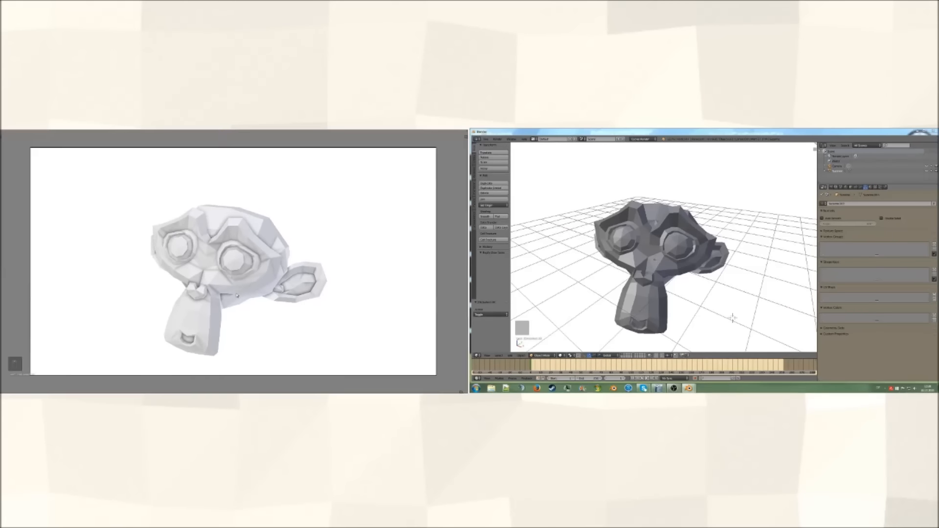
key(Home)
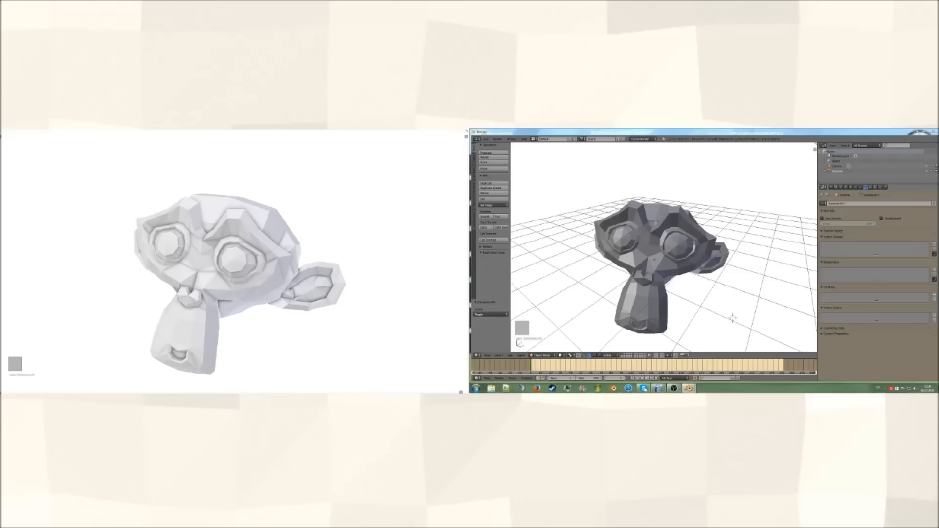
Enter Edit Mode on the monkey in the working window with nothing selected and try moving a face.
middle_drag(733, 318, 727, 338)
scroll(680, 268, up, 3)
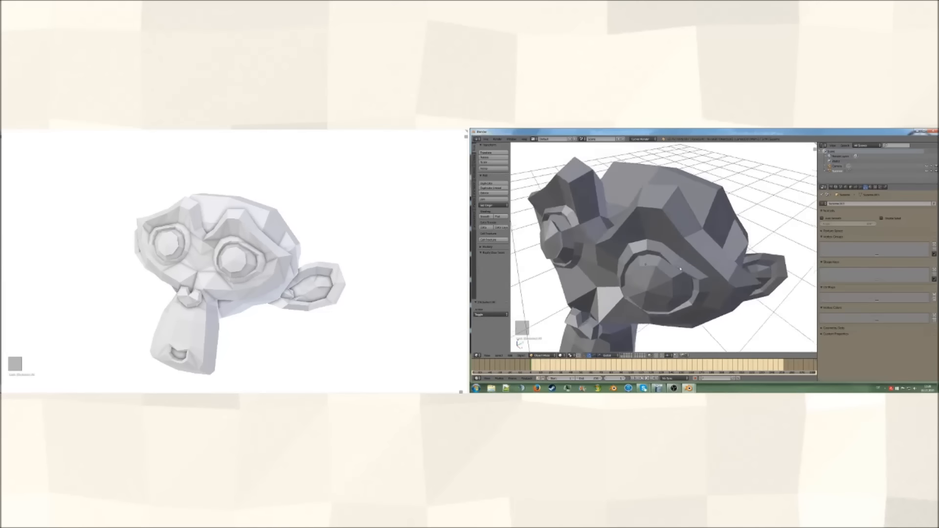
scroll(681, 268, down, 5)
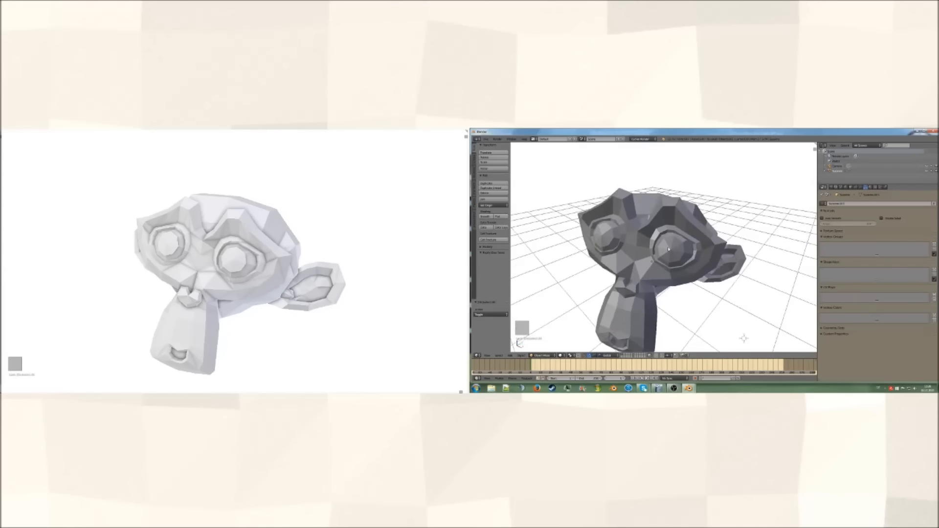
key(Tab)
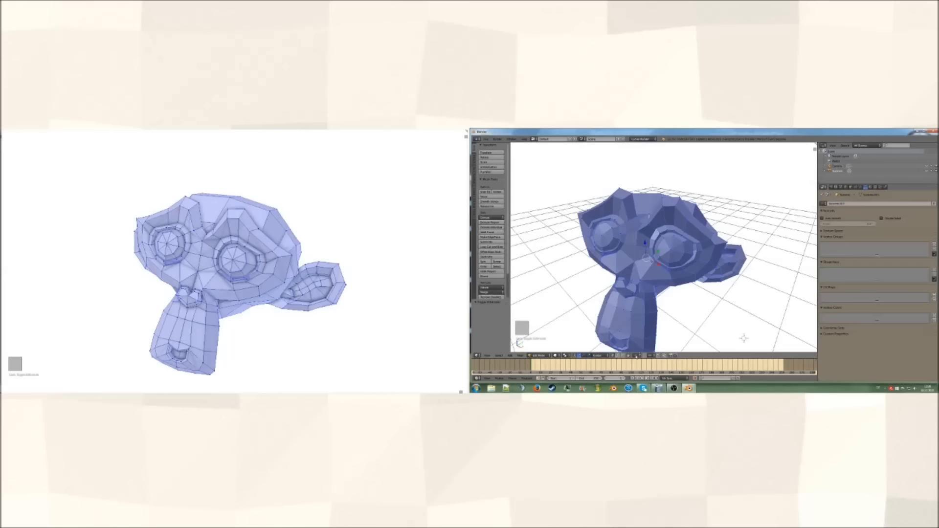
key(a)
middle_drag(743, 338, 668, 264)
key(g)
right_click(649, 265)
right_click(685, 218)
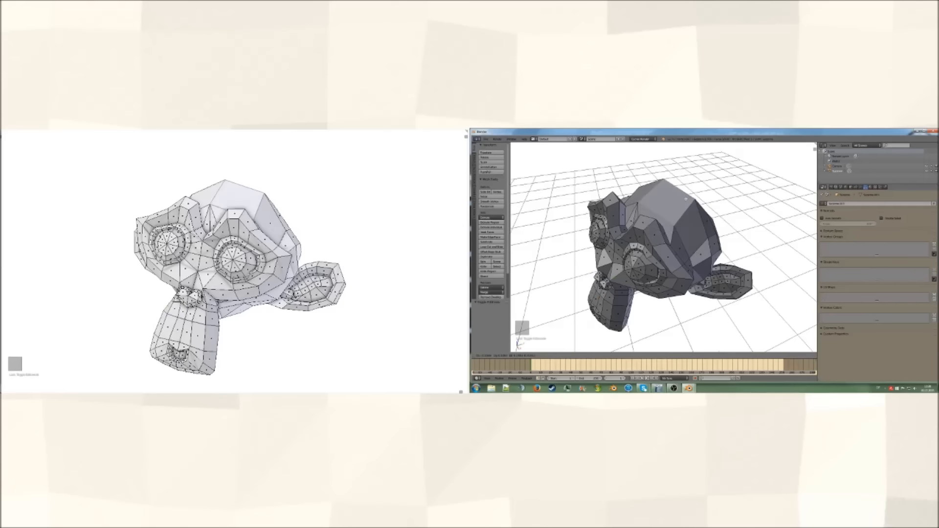
Try moving a face on the back of the monkey's head and return to Object Mode.
mouse_move(685, 218)
middle_down()
mouse_move(672, 228)
mouse_move(686, 211)
mouse_move(702, 212)
middle_up()
right_click(682, 227)
key(g)
right_click(689, 204)
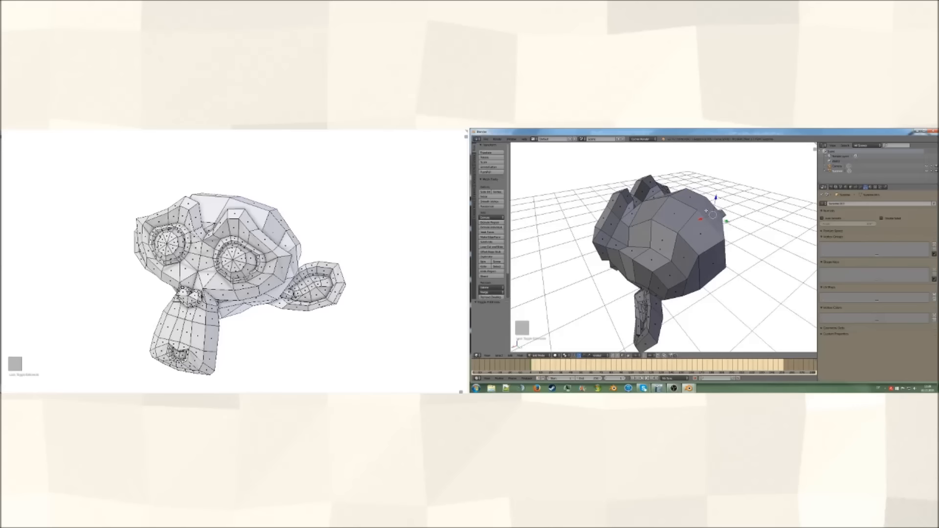
key(g)
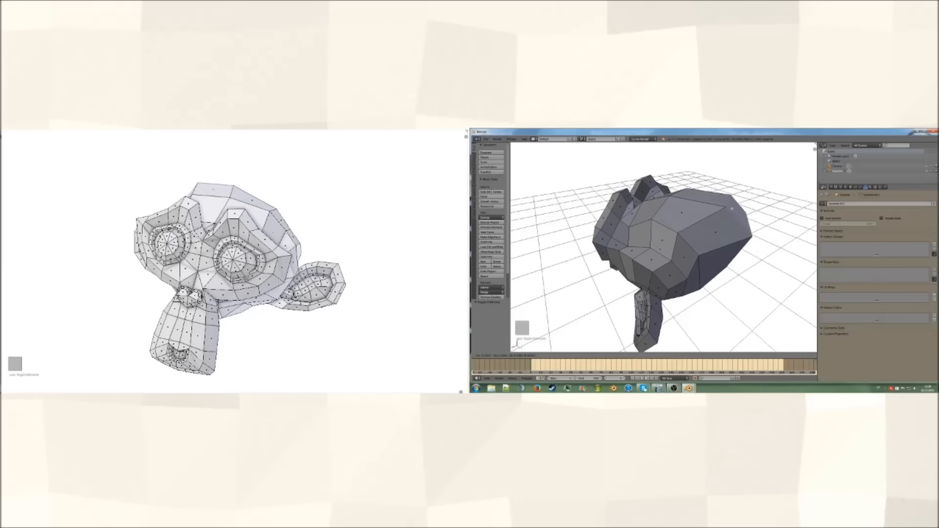
right_click(712, 220)
key(Tab)
middle_drag(713, 219, 718, 245)
scroll(741, 240, down, 3)
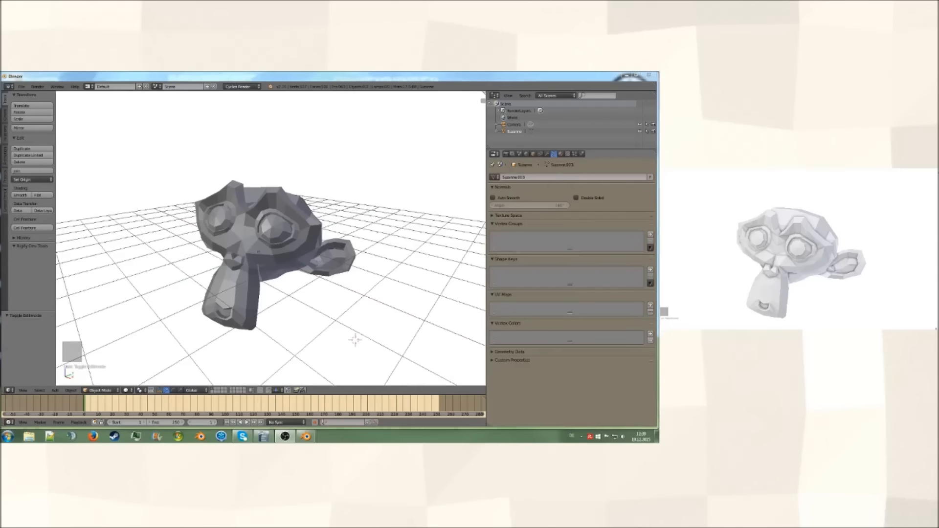
Show the render settings in the working window and start animation playback.
click(506, 154)
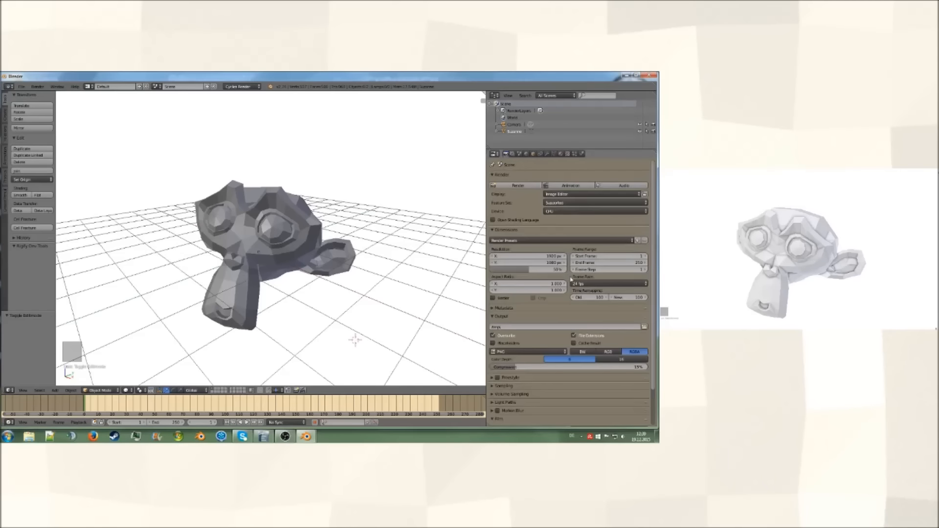
middle_drag(357, 337, 356, 342)
key(alt+a)
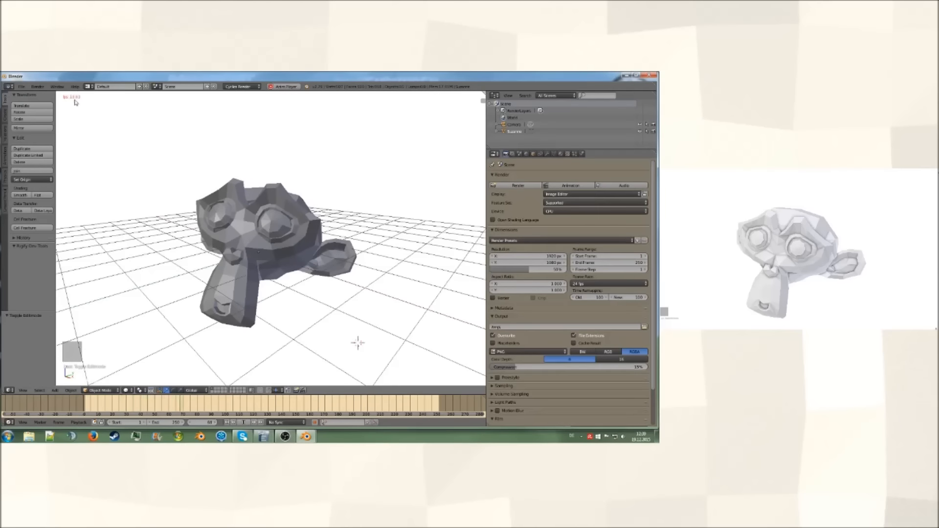
scroll(286, 237, up, 3)
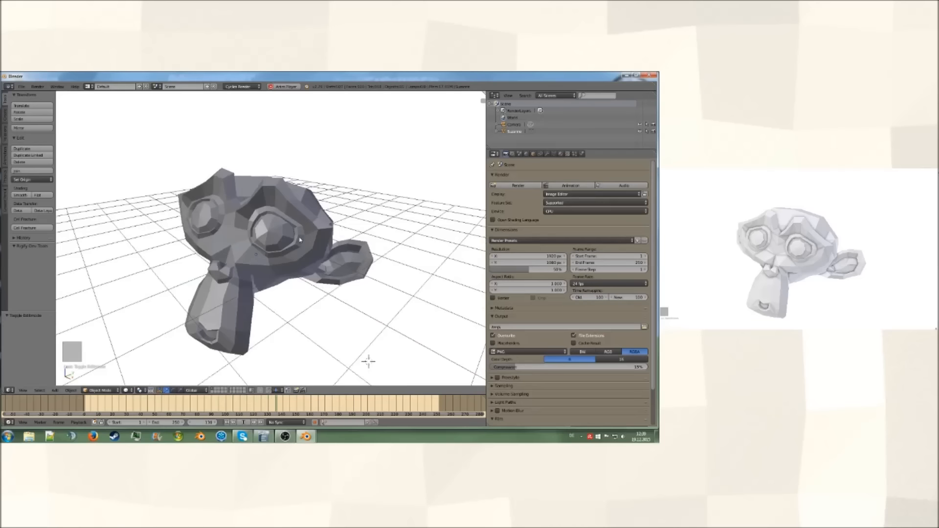
middle_drag(300, 234, 296, 233)
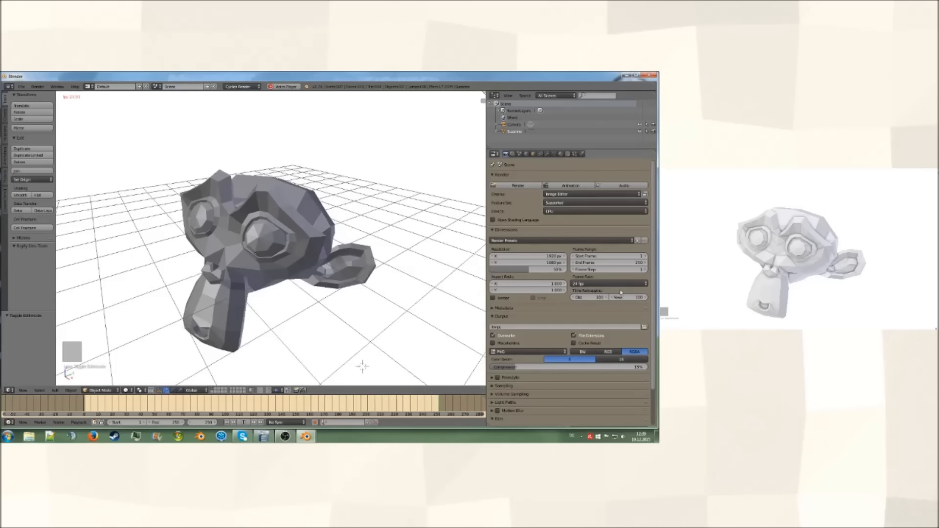
Set a custom frame rate of 1 fps in the render dimensions.
click(590, 284)
click(587, 347)
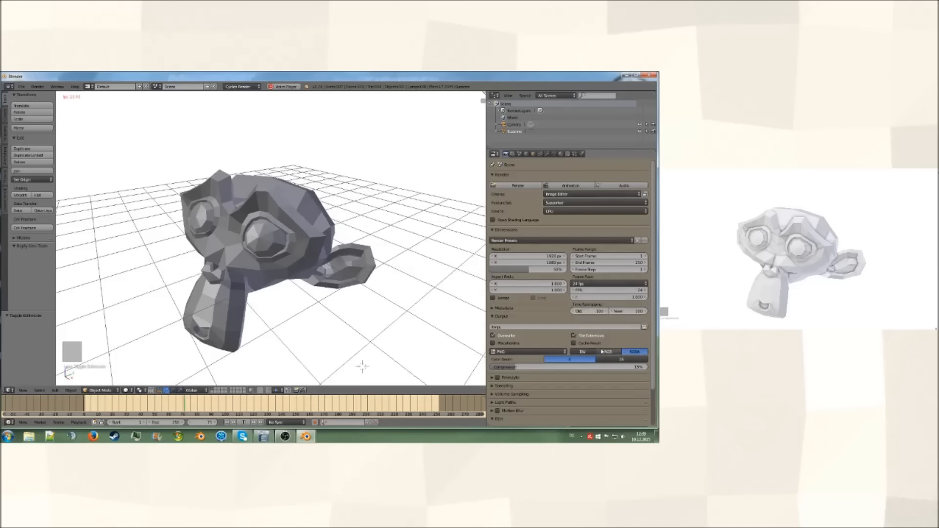
click(603, 293)
text(1)
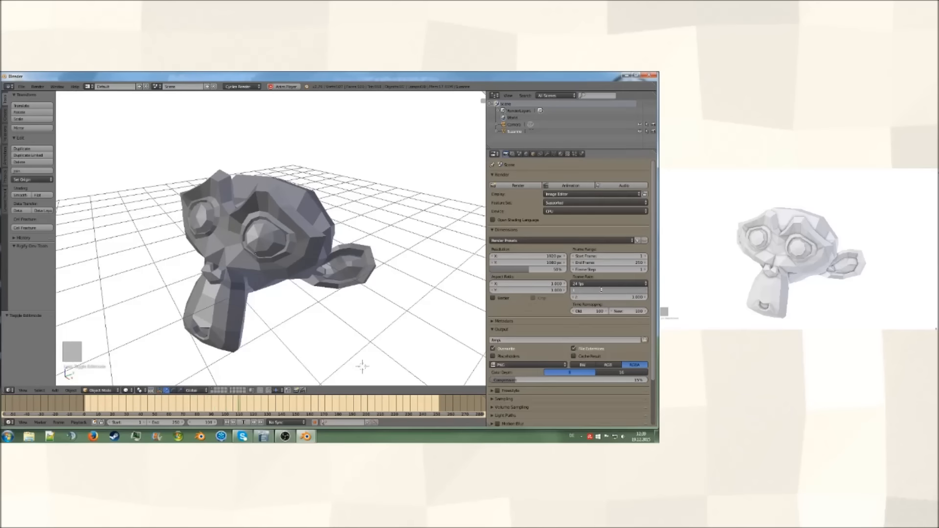
key(Return)
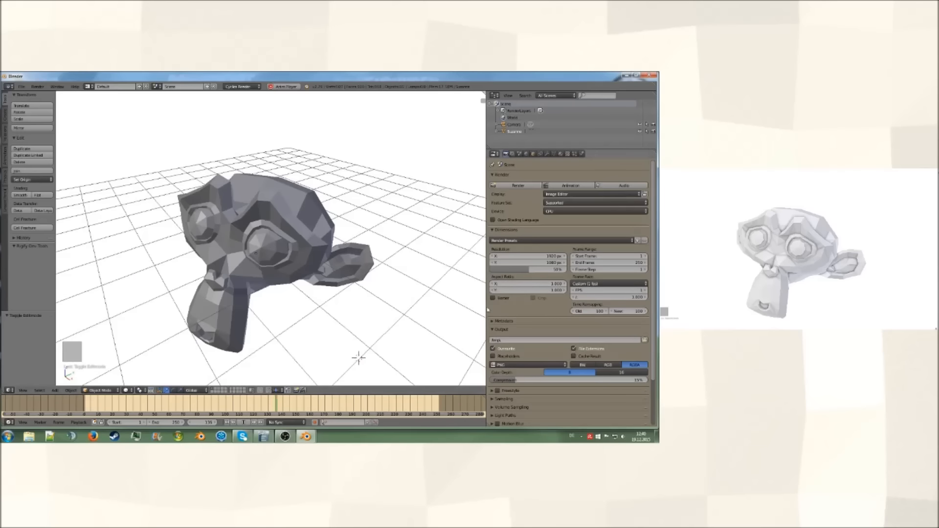
Narrow the working window's properties area and view the monkey from farther away during playback.
drag(488, 309, 558, 309)
middle_drag(441, 299, 436, 295)
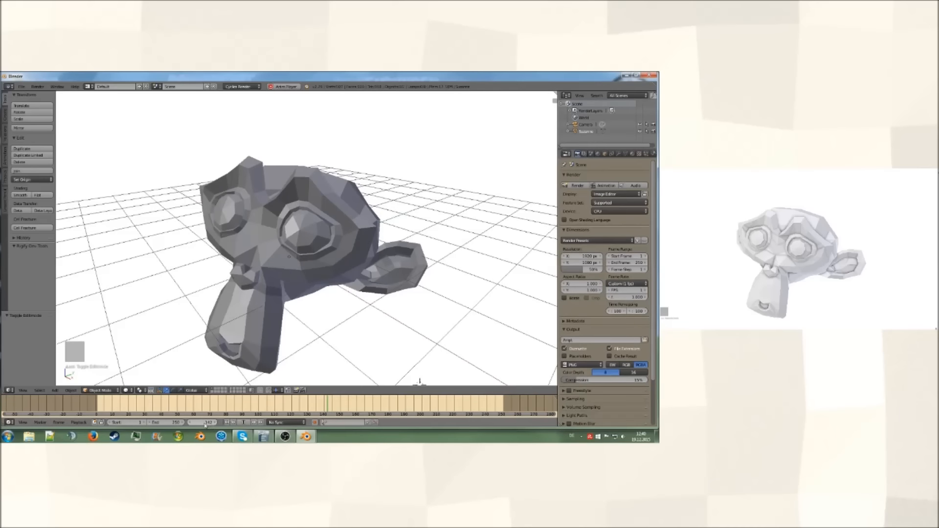
middle_drag(328, 315, 323, 322)
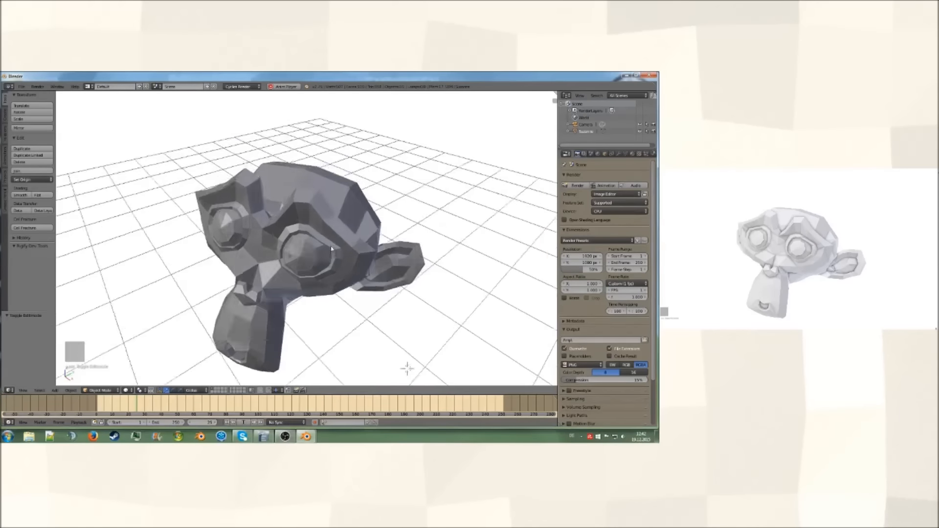
scroll(332, 249, down, 5)
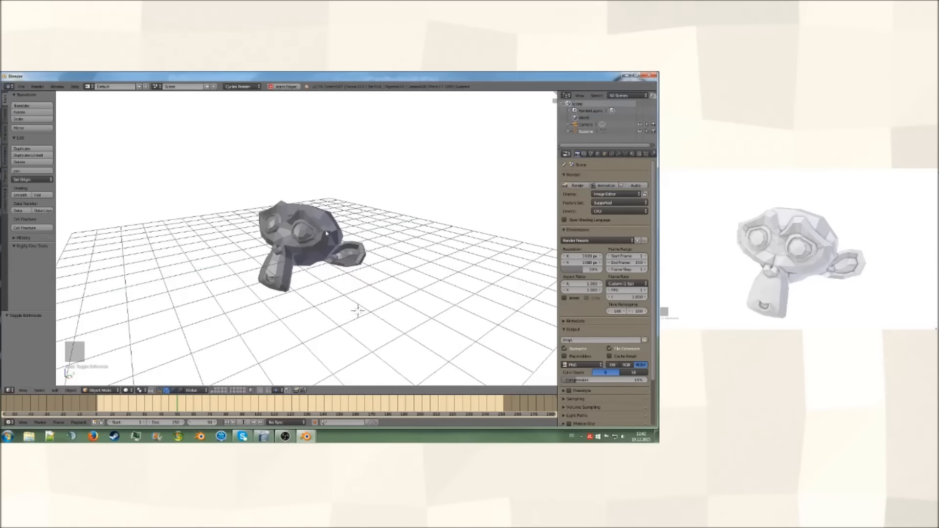
middle_drag(326, 233, 350, 240)
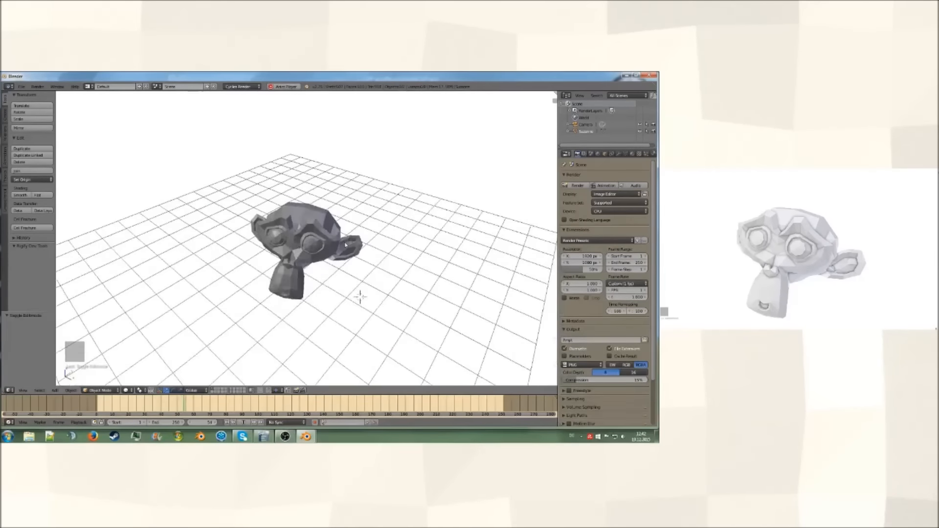
Return playback to the start of the timeline and set the end frame to 300000.
click(88, 406)
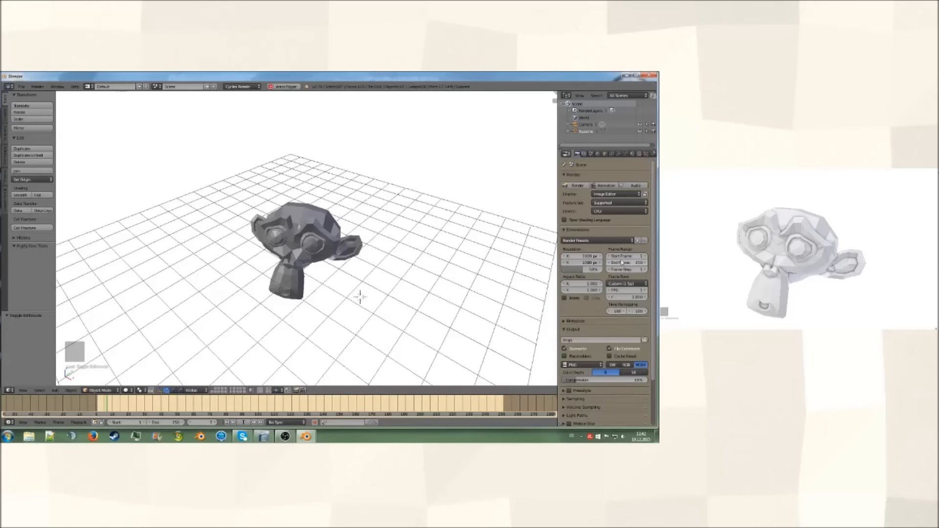
click(630, 266)
text(10000000)
key(Return)
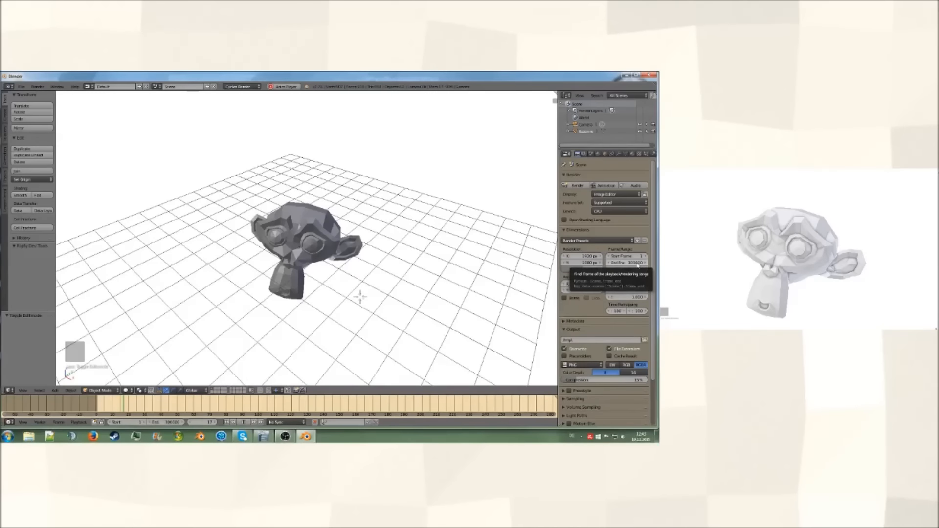
Open the calculator over the working window and divide 300000 by 60.
middle_drag(469, 268, 464, 269)
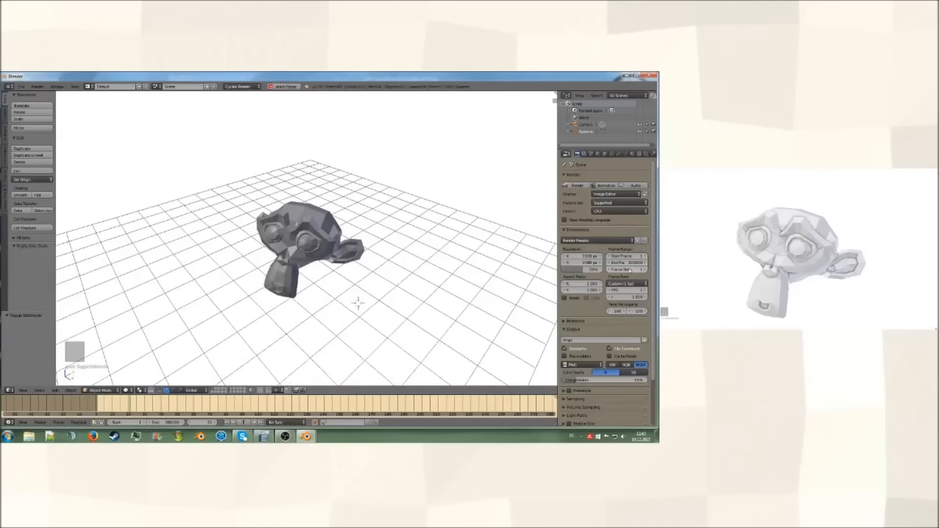
key(XF86Calculator)
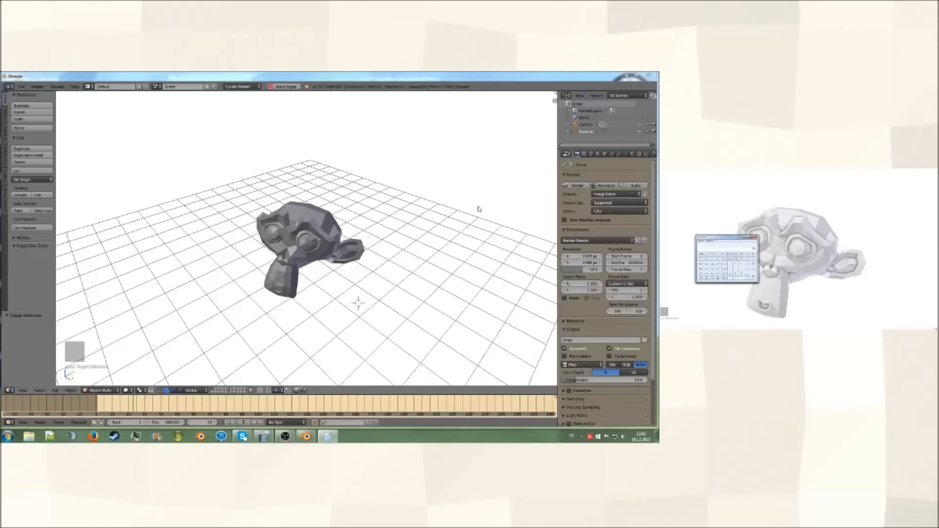
drag(733, 236, 440, 167)
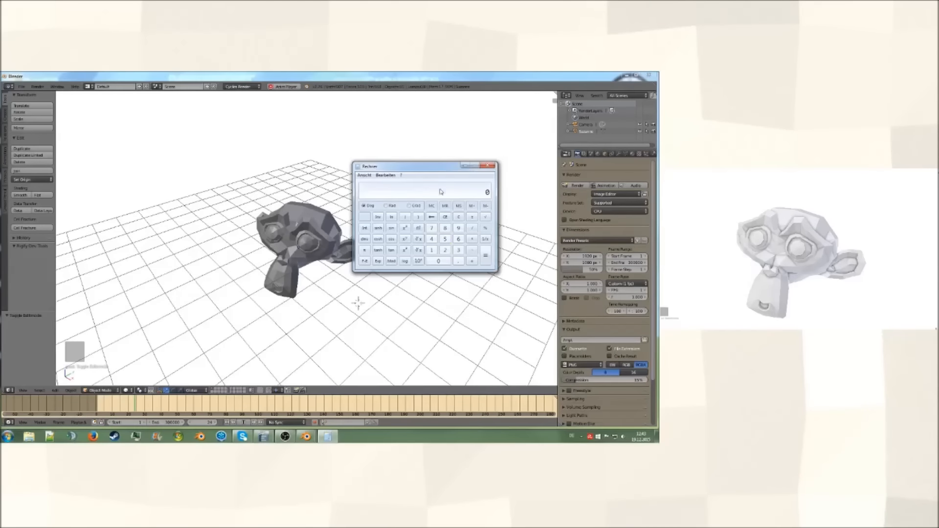
click(458, 250)
click(439, 262)
click(439, 262)
click(440, 262)
click(439, 261)
click(439, 262)
click(472, 230)
click(459, 239)
click(439, 261)
click(486, 256)
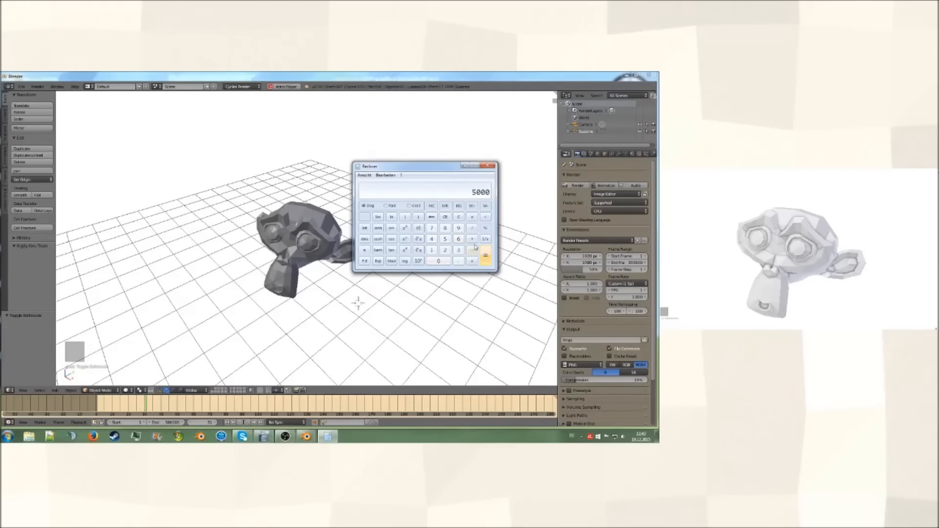
Divide the calculator result by 60 again and close the calculator.
click(472, 228)
click(458, 239)
click(446, 263)
click(486, 255)
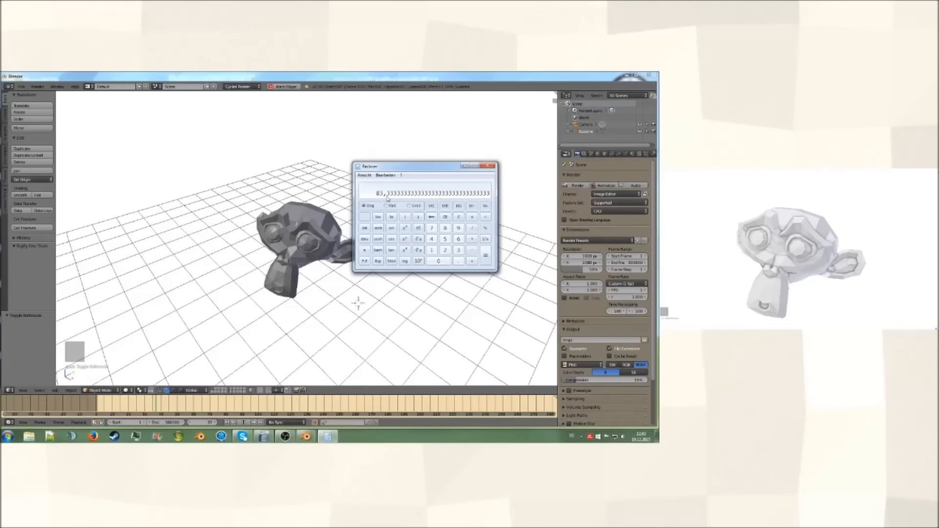
mouse_move(405, 168)
mouse_down()
mouse_move(411, 147)
mouse_move(411, 162)
mouse_up()
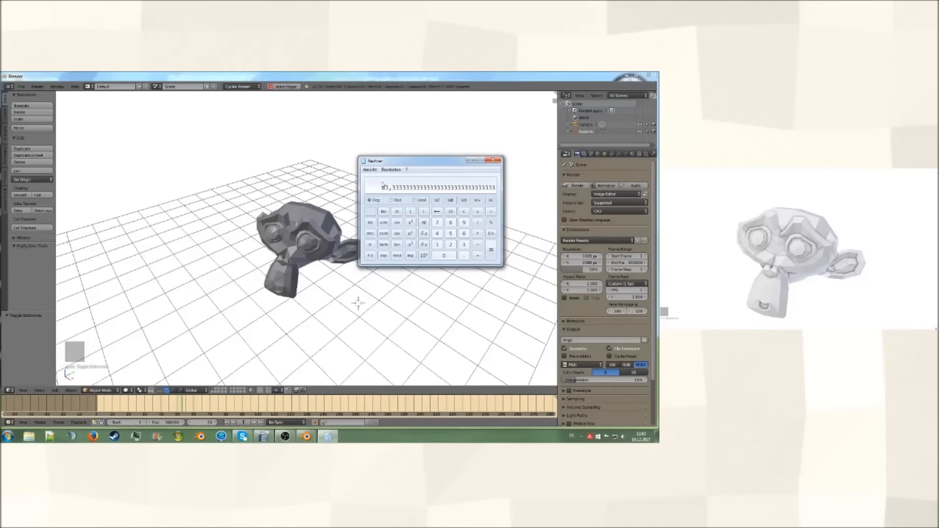
mouse_move(439, 164)
mouse_down()
mouse_move(417, 162)
mouse_move(424, 161)
mouse_up()
click(471, 157)
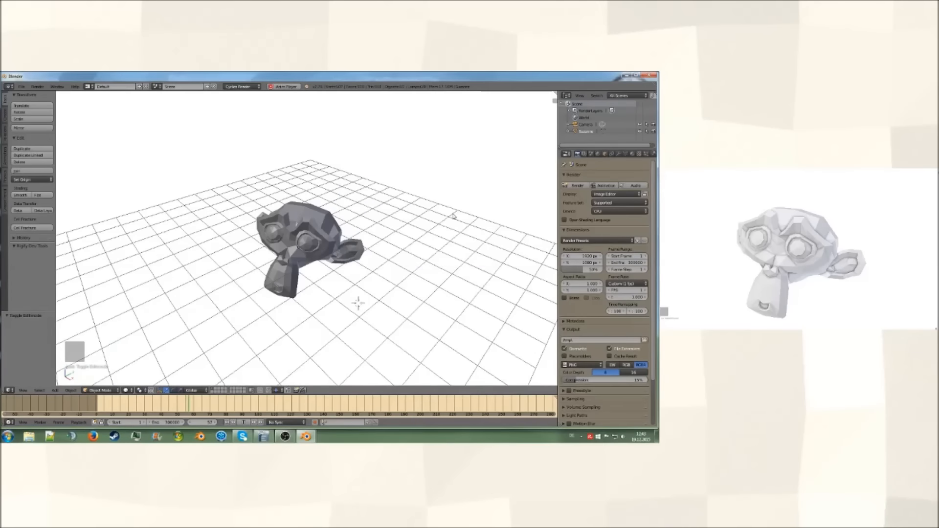
Add a plane mesh at the 3D cursor near the monkey and raise it along the Z axis.
mouse_move(426, 201)
middle_down()
mouse_move(441, 224)
mouse_move(439, 212)
middle_up()
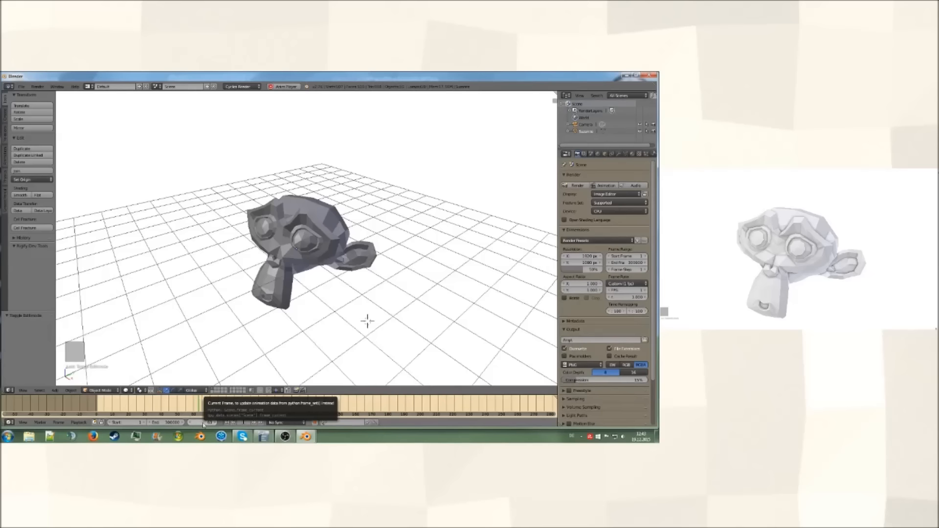
middle_drag(318, 279, 308, 290)
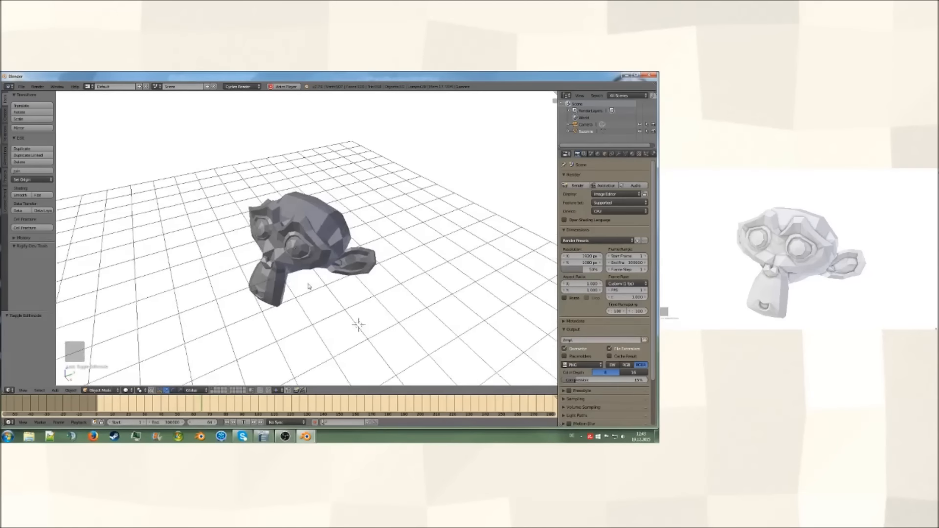
key(shift+a)
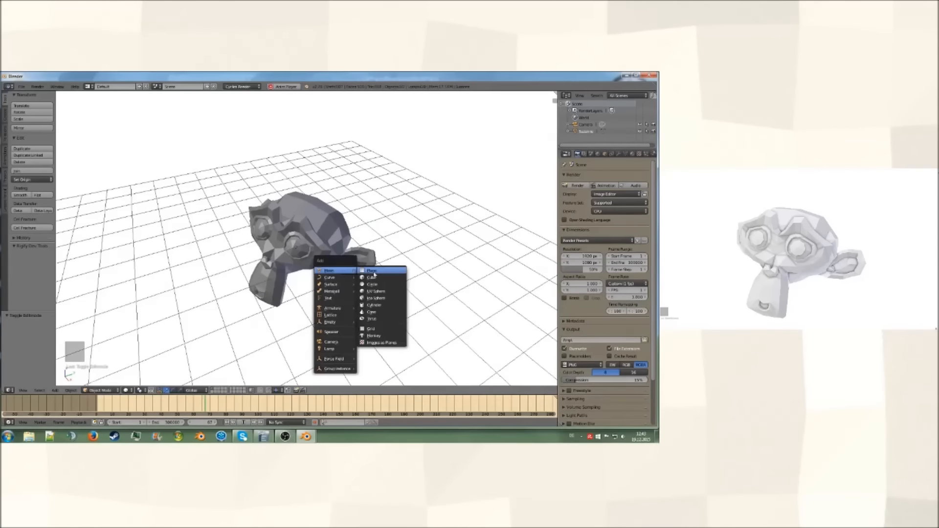
click(377, 275)
middle_drag(376, 292, 362, 303)
key(g)
key(z)
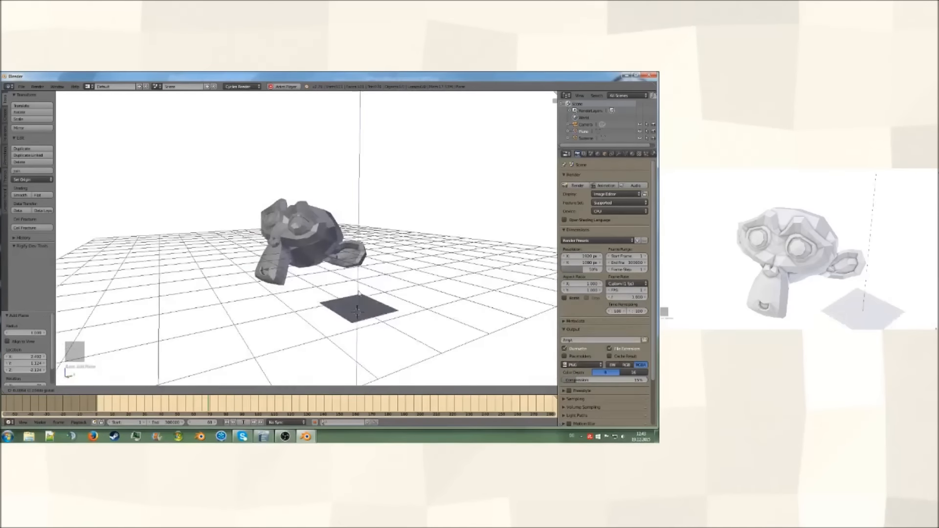
click(363, 268)
Move the plane freely up beside the monkey's head, just beyond its ear.
middle_drag(363, 268, 368, 289)
key(g)
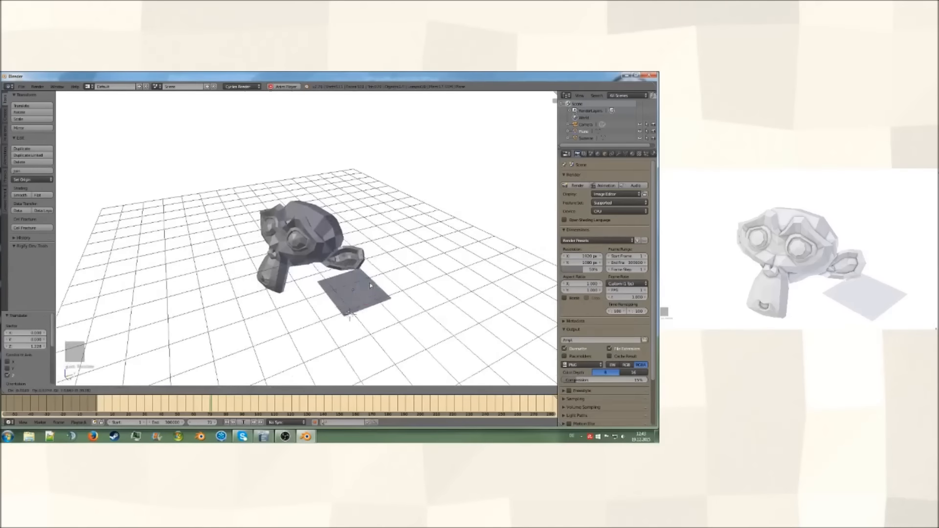
click(401, 234)
middle_drag(401, 234, 397, 237)
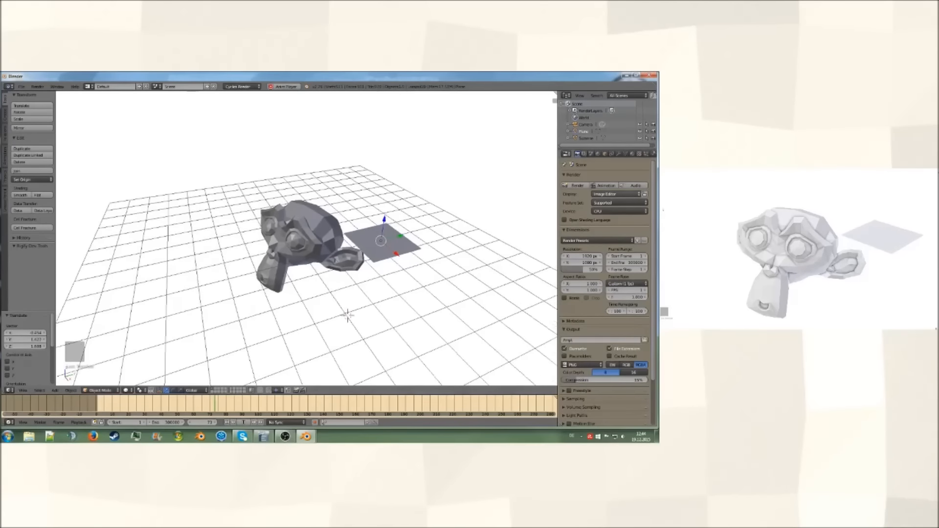
Add a particle system to the plane and watch its particles being emitted during playback.
click(643, 153)
click(644, 177)
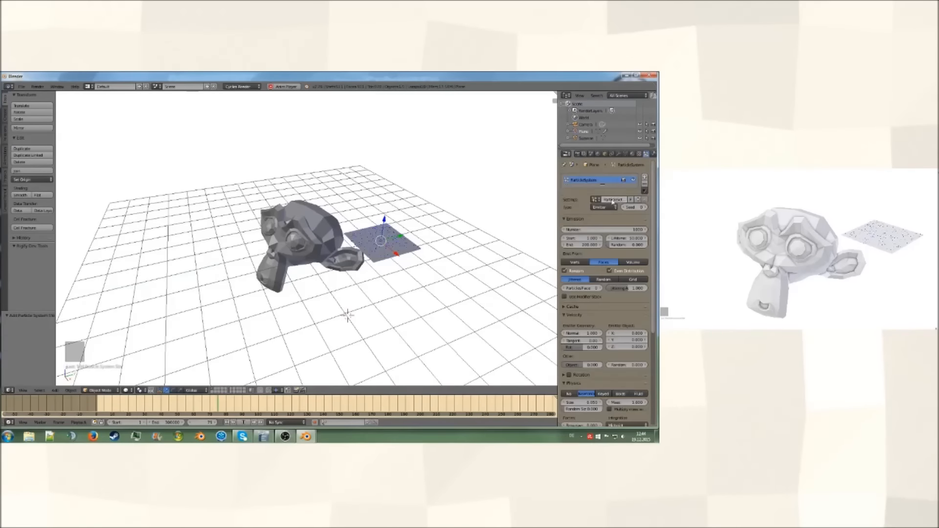
middle_drag(510, 215, 485, 206)
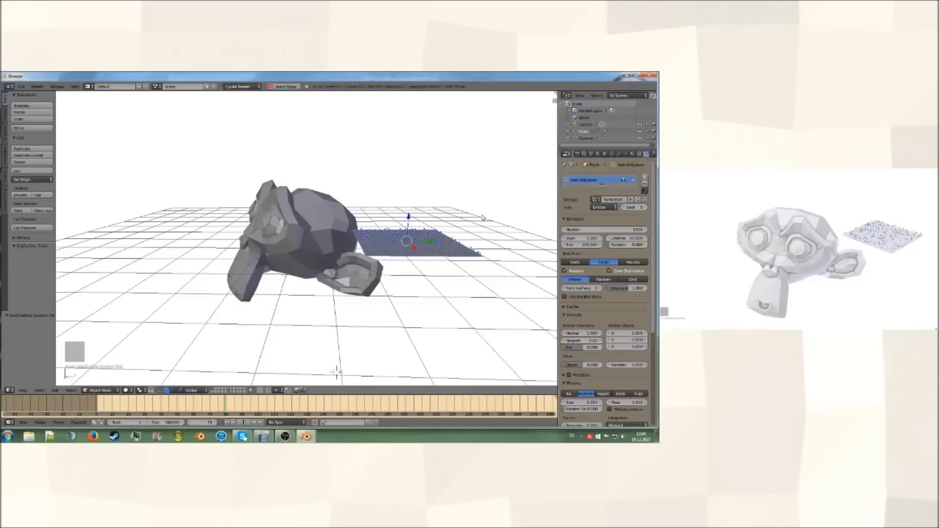
scroll(591, 337, down, 5)
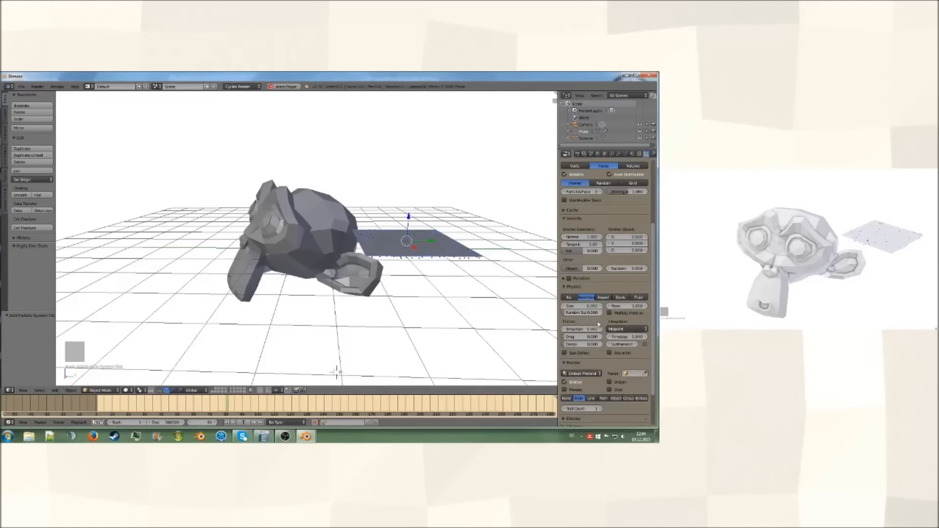
scroll(586, 339, down, 3)
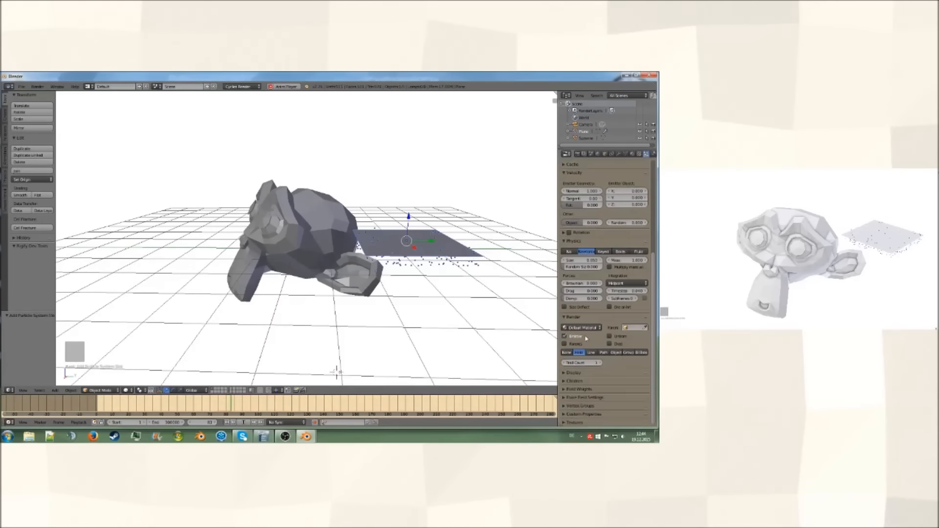
scroll(577, 384, up, 5)
middle_drag(433, 259, 473, 242)
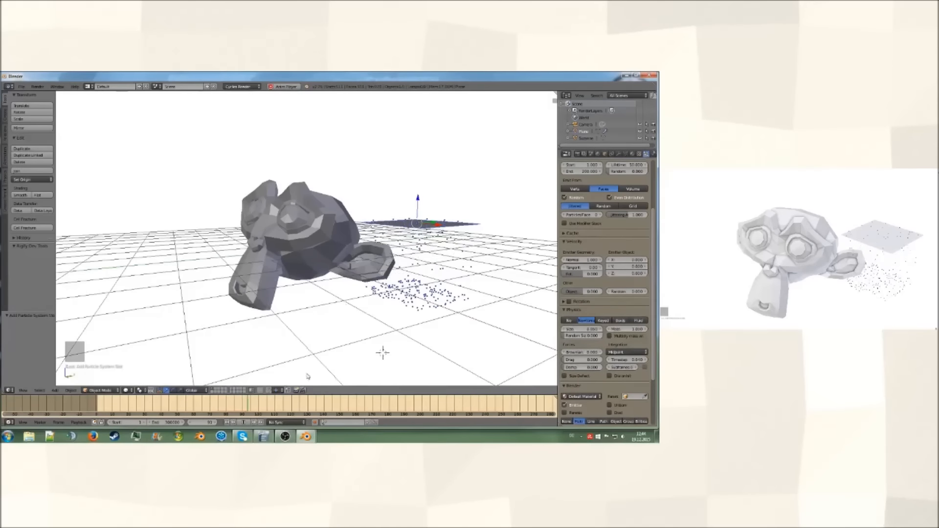
Pause the animation playback and set the plane's particle physics type to Boids.
click(246, 423)
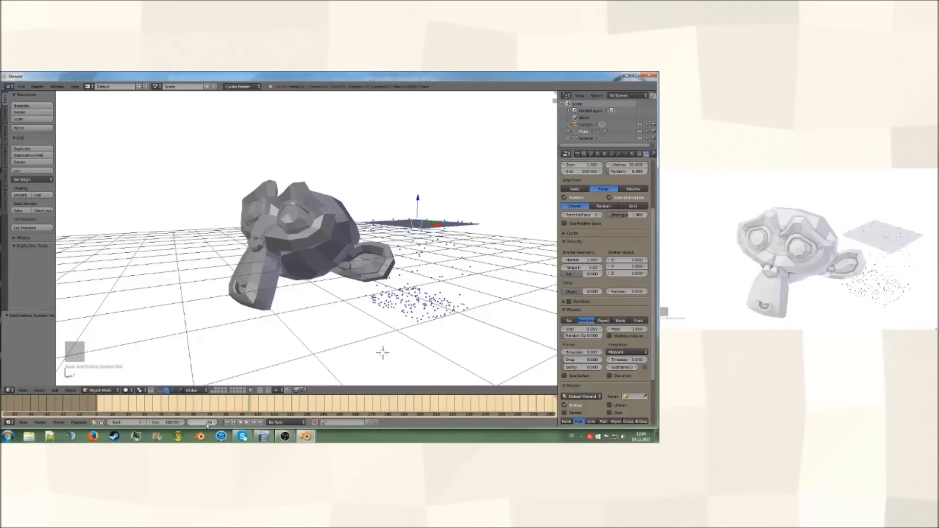
middle_drag(409, 286, 470, 285)
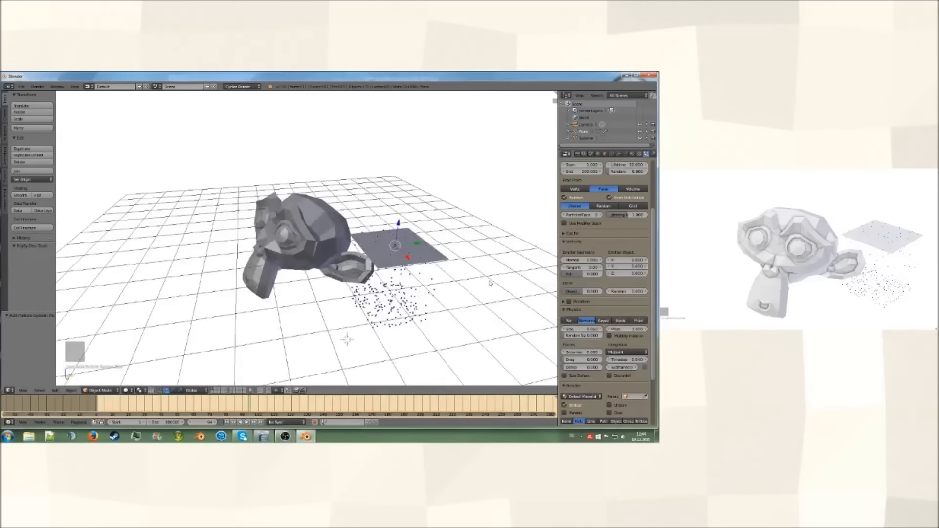
scroll(491, 285, up, 1)
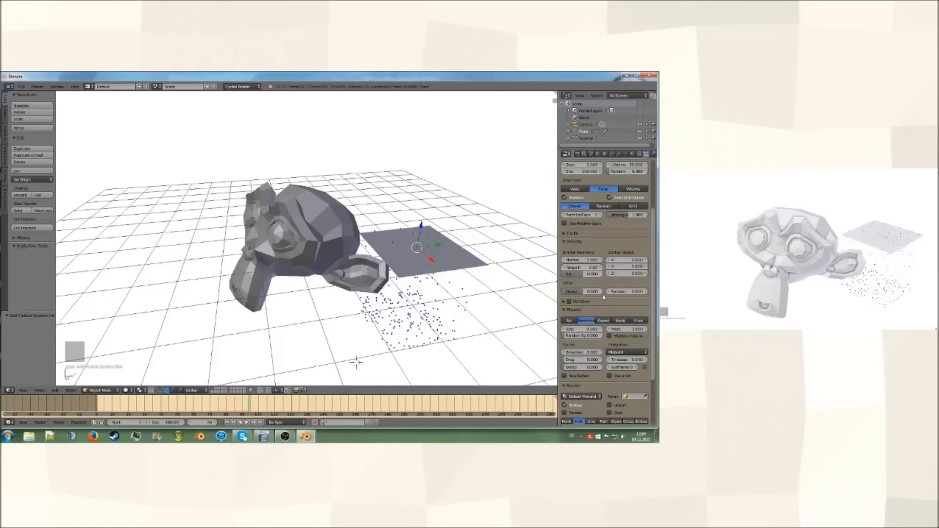
click(621, 321)
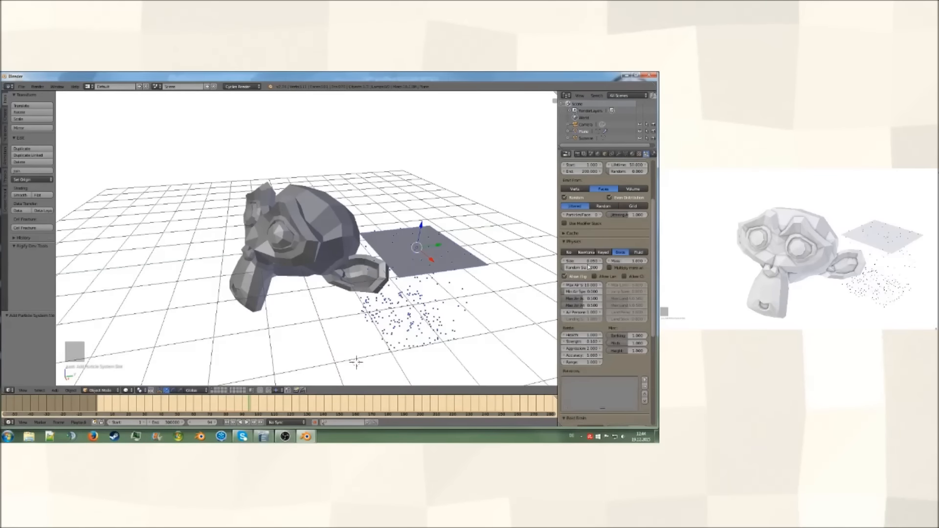
Render the plane's particles as objects, using Suzanne as the duplicated object.
scroll(596, 343, down, 5)
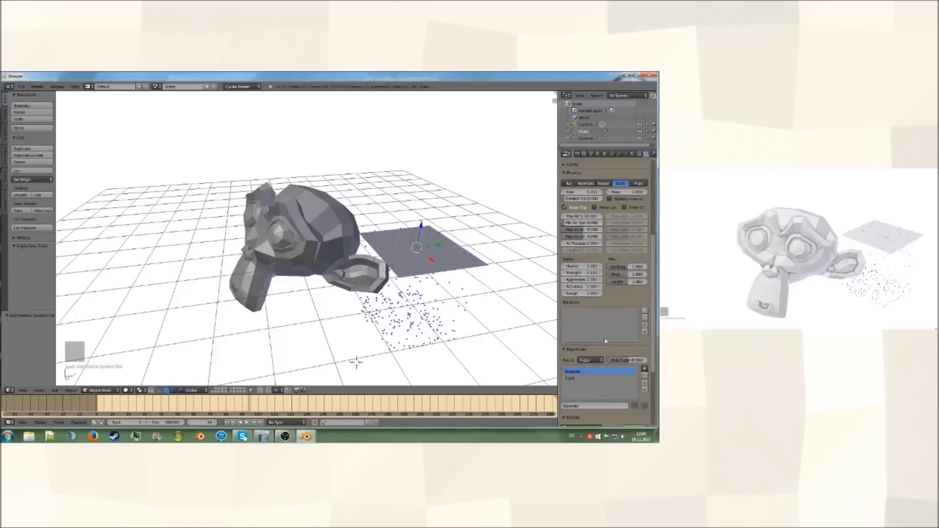
scroll(596, 343, down, 5)
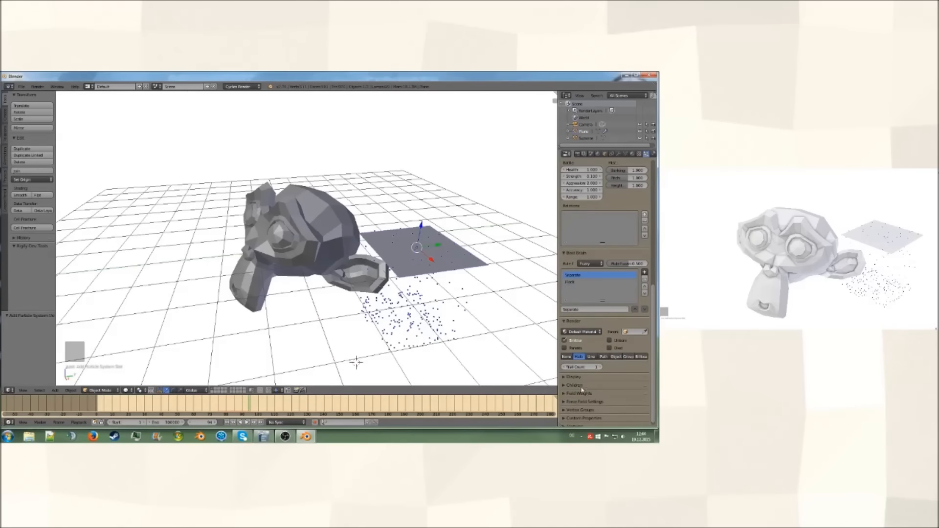
click(616, 357)
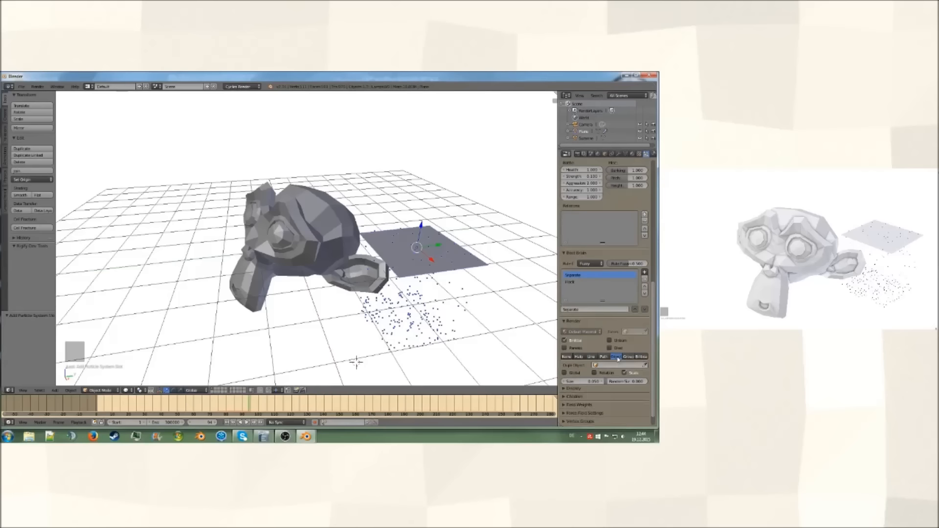
click(602, 365)
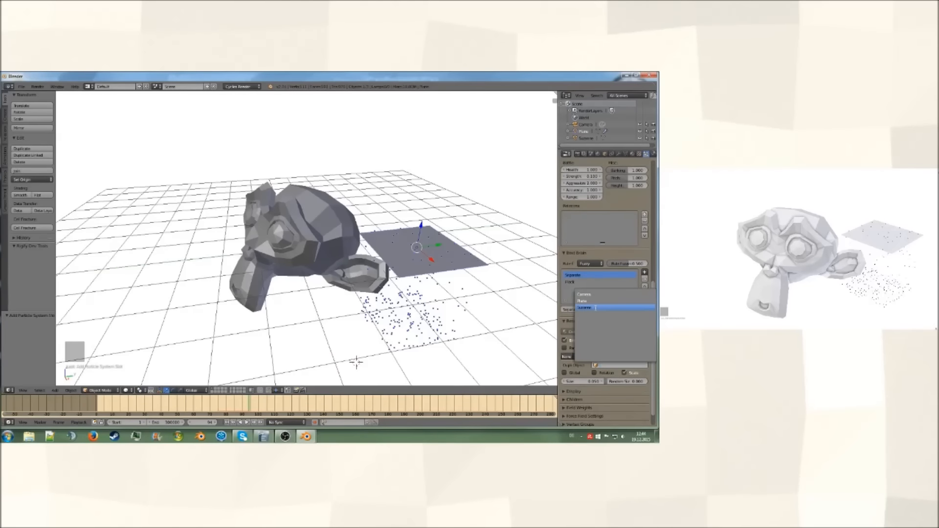
click(586, 308)
middle_drag(453, 309, 470, 304)
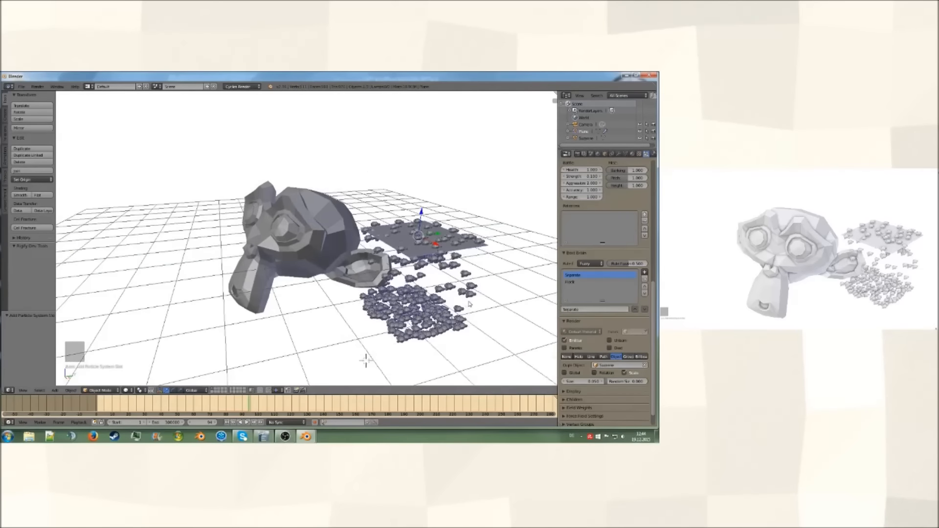
Return to the timeline start, set the current frame to 94 and play the animation from there.
click(227, 422)
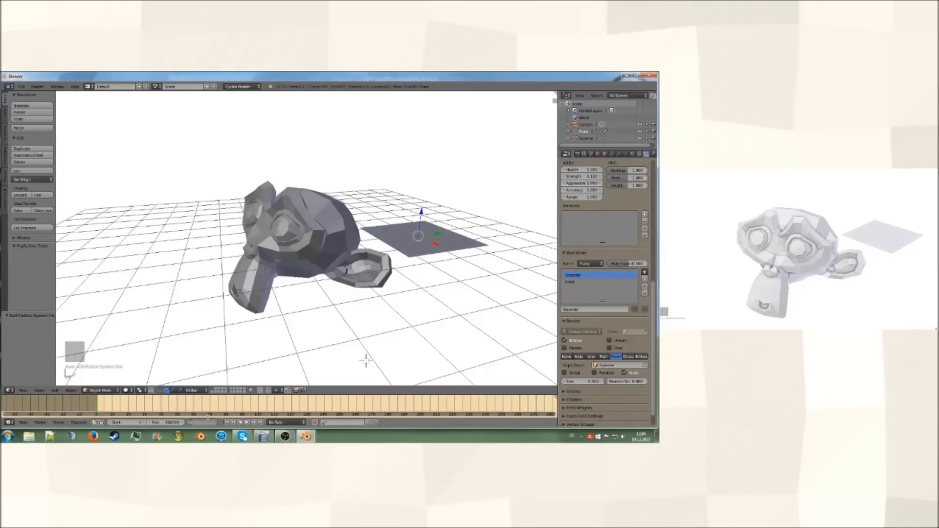
text(94)
key(Return)
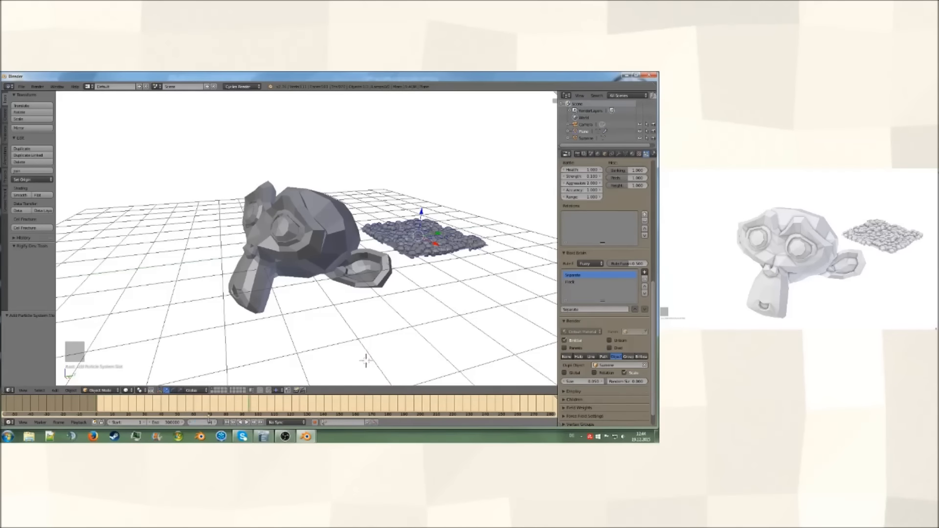
key(alt+a)
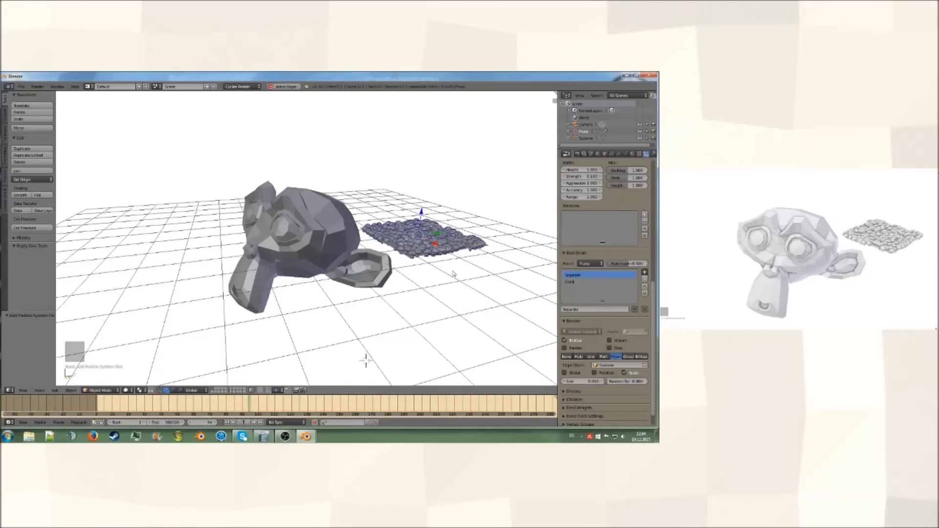
Examine the swarm of small monkey particles from several angles during playback and stop the animation.
mouse_move(456, 258)
middle_down()
mouse_move(459, 243)
mouse_move(452, 254)
middle_up()
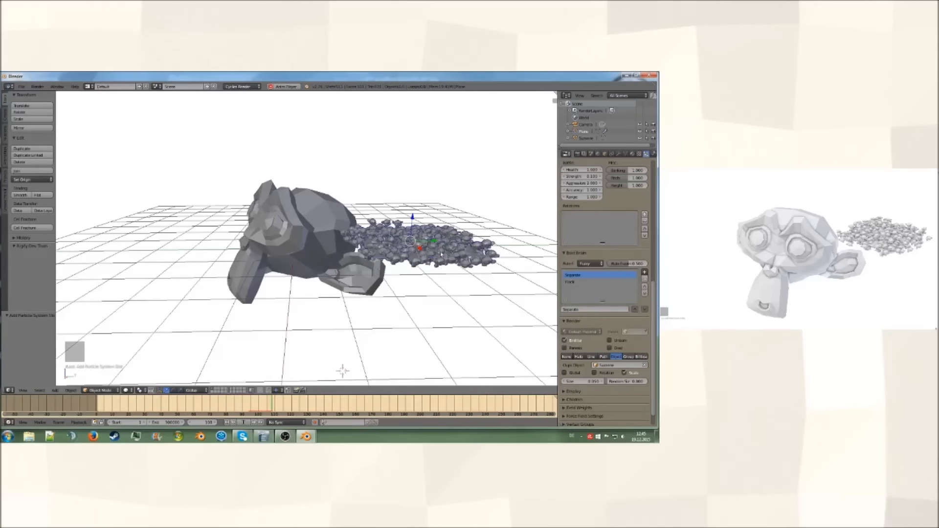
middle_drag(343, 371, 339, 367)
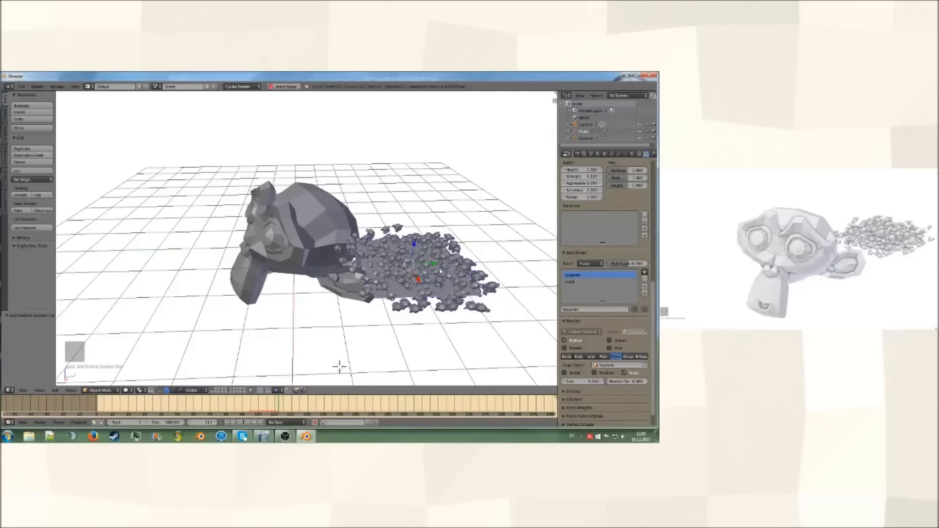
middle_drag(339, 366, 474, 271)
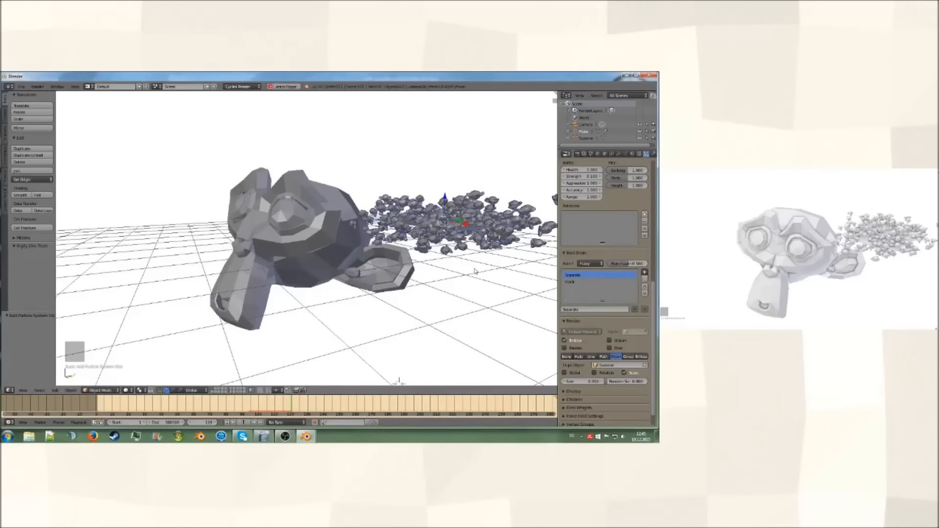
key(alt+a)
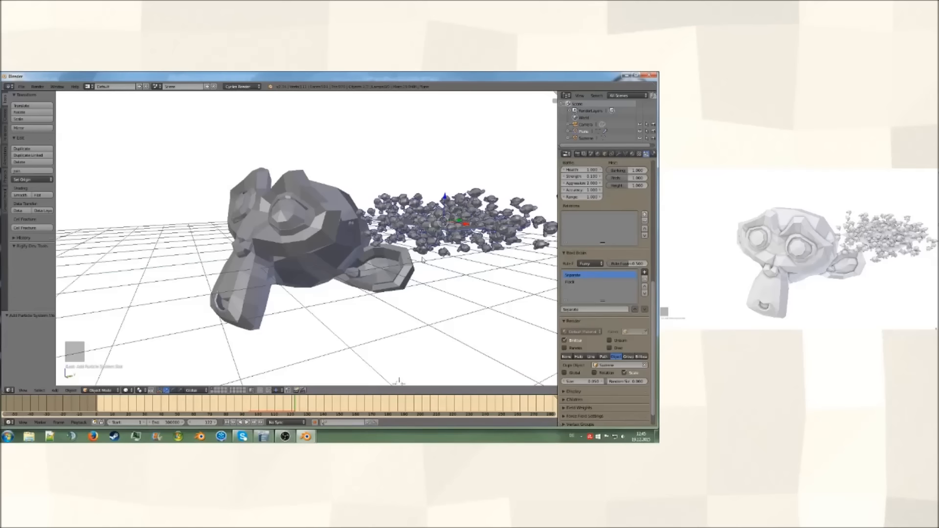
middle_drag(398, 381, 377, 373)
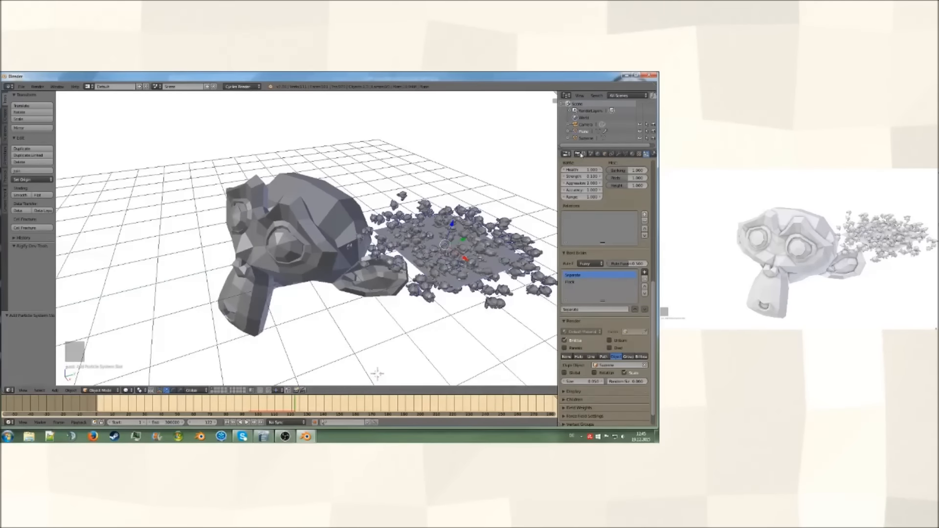
Look over the render and material settings, resume the animation playback and view the swarm from a lower angle.
click(578, 154)
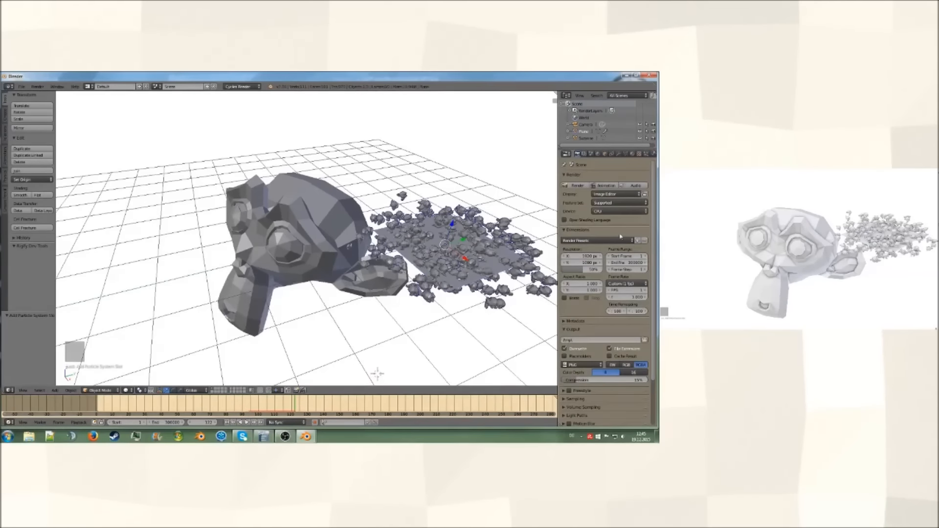
click(633, 154)
middle_drag(378, 374, 392, 372)
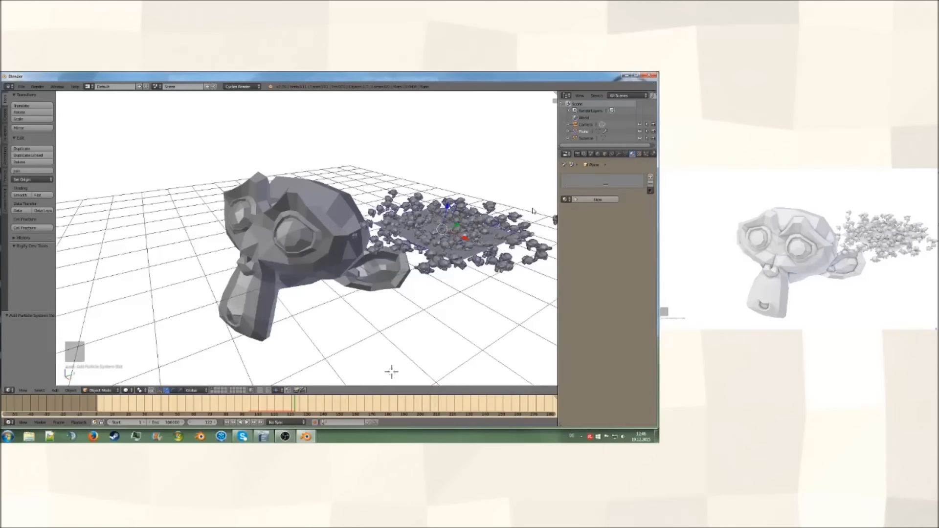
key(alt+a)
middle_drag(390, 372, 411, 373)
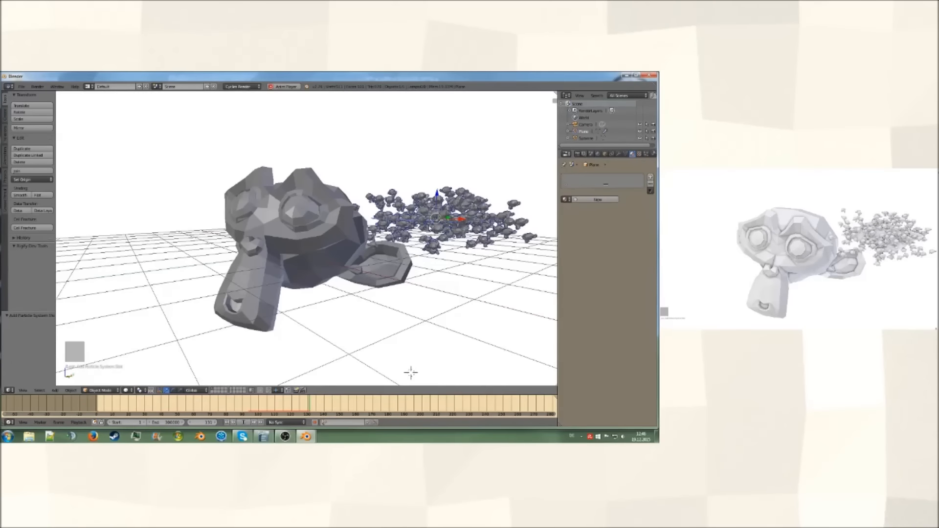
Examine the plane's particle system settings, from emission down to boid brain and render options, while the animation plays.
click(646, 154)
scroll(583, 261, up, 2)
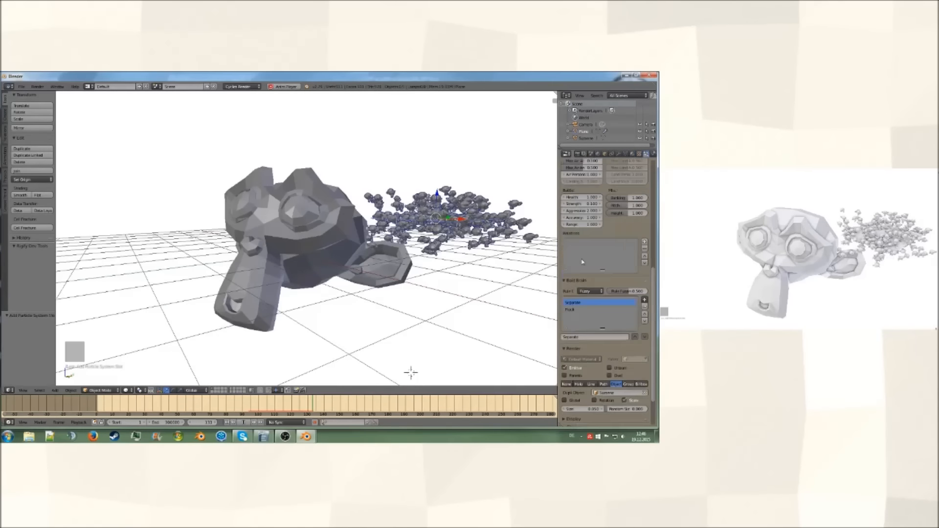
scroll(582, 262, up, 6)
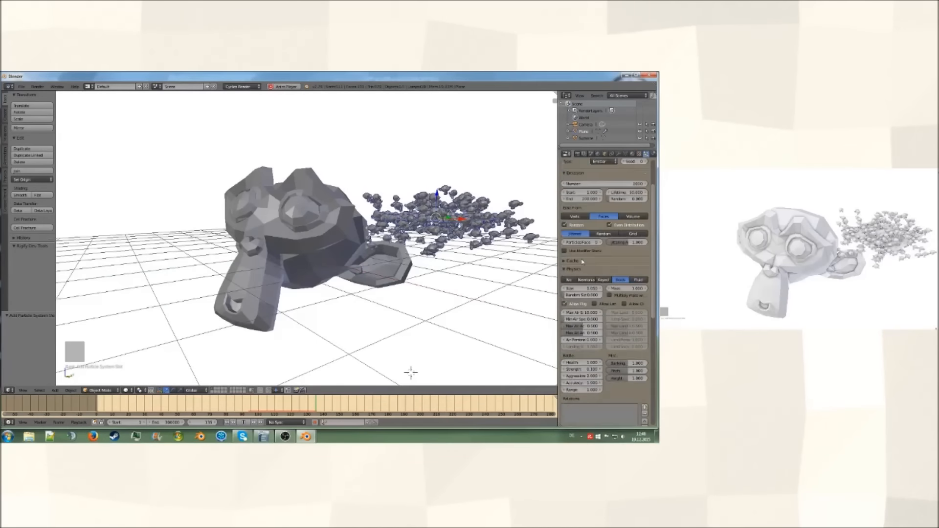
scroll(582, 262, up, 4)
middle_drag(411, 373, 401, 370)
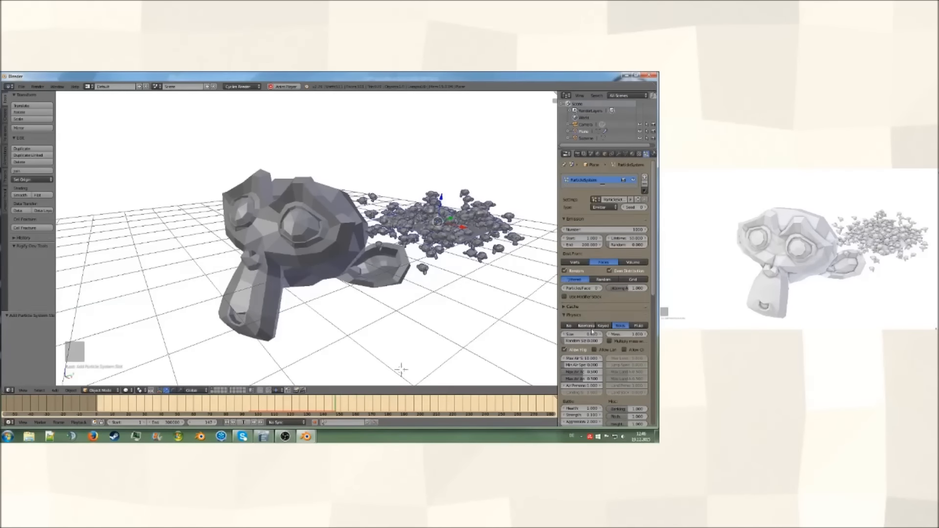
scroll(591, 313, down, 5)
scroll(593, 334, down, 6)
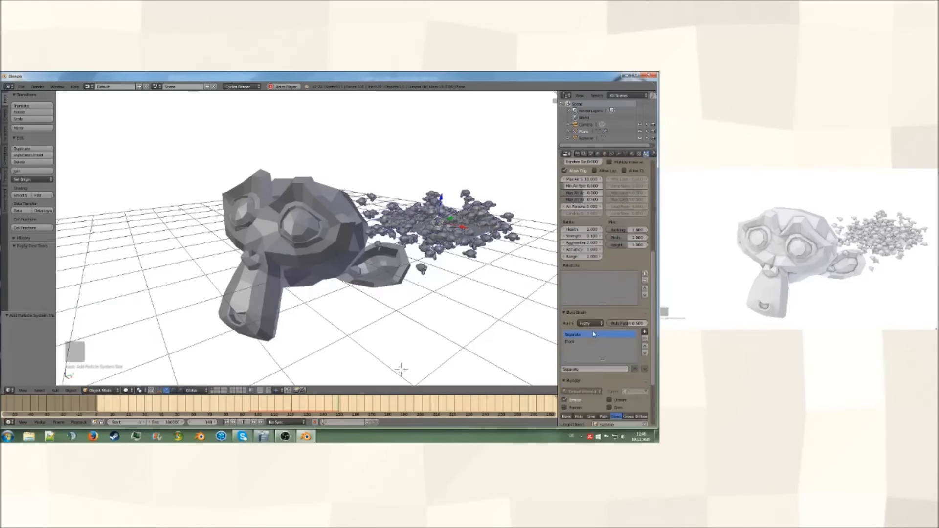
scroll(593, 334, down, 2)
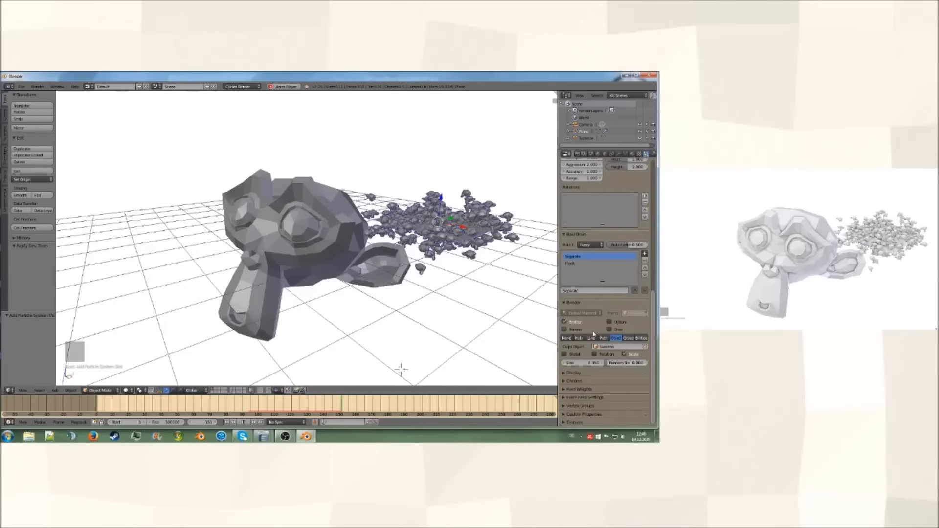
scroll(594, 335, up, 8)
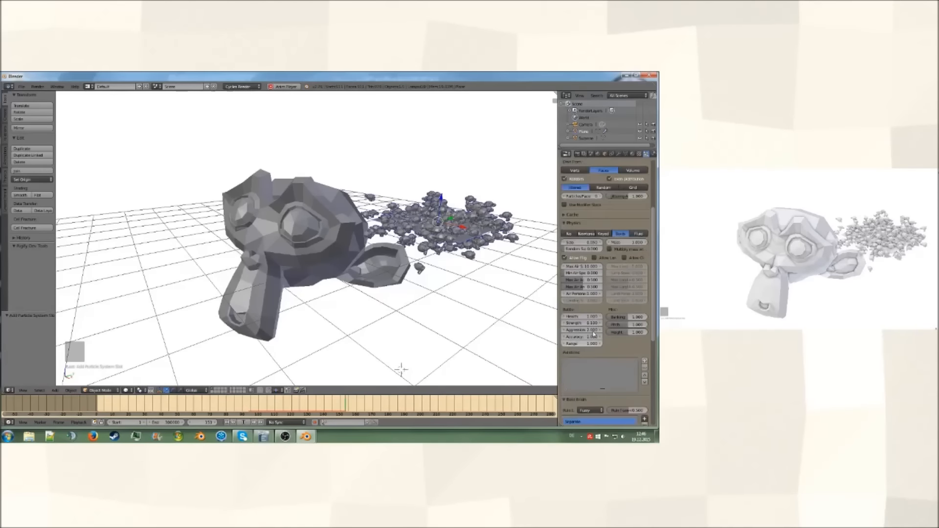
scroll(594, 334, up, 3)
Look through the scene and world properties and return to the plane's particle settings during playback.
click(591, 154)
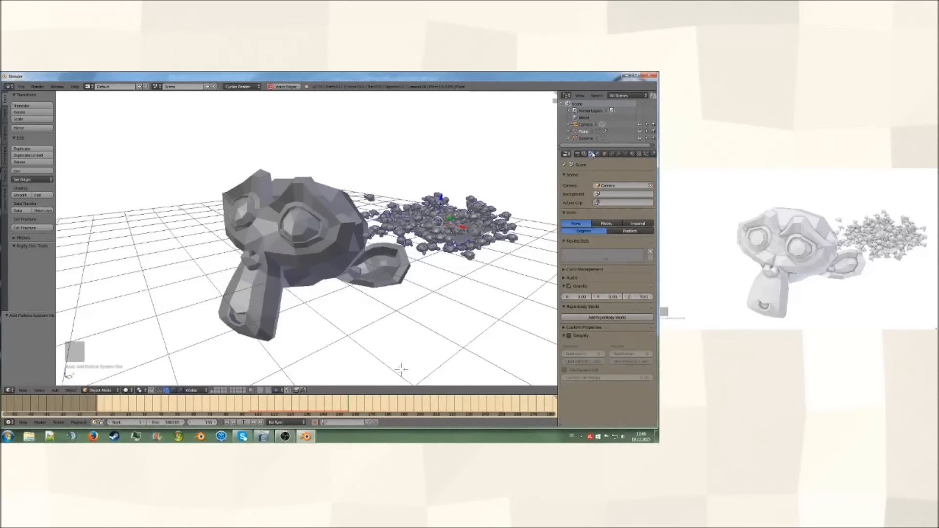
click(598, 153)
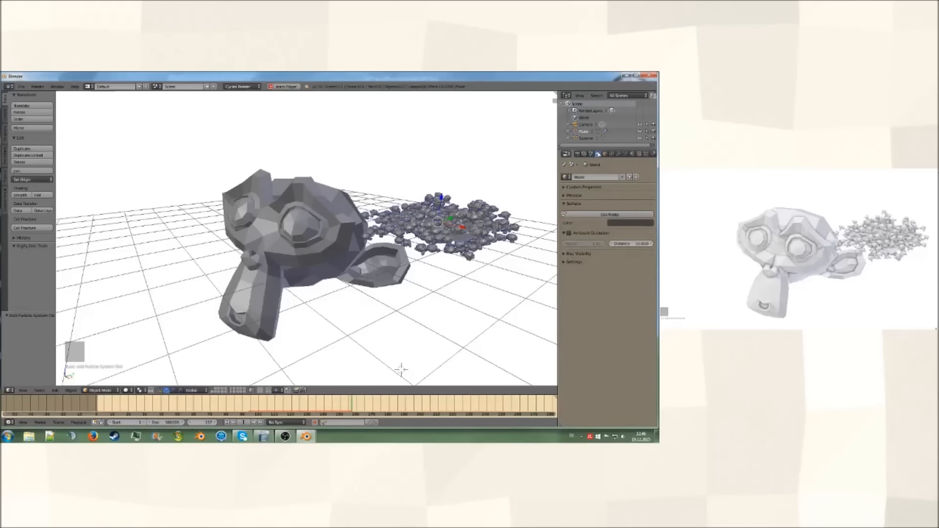
click(591, 153)
click(584, 154)
click(591, 154)
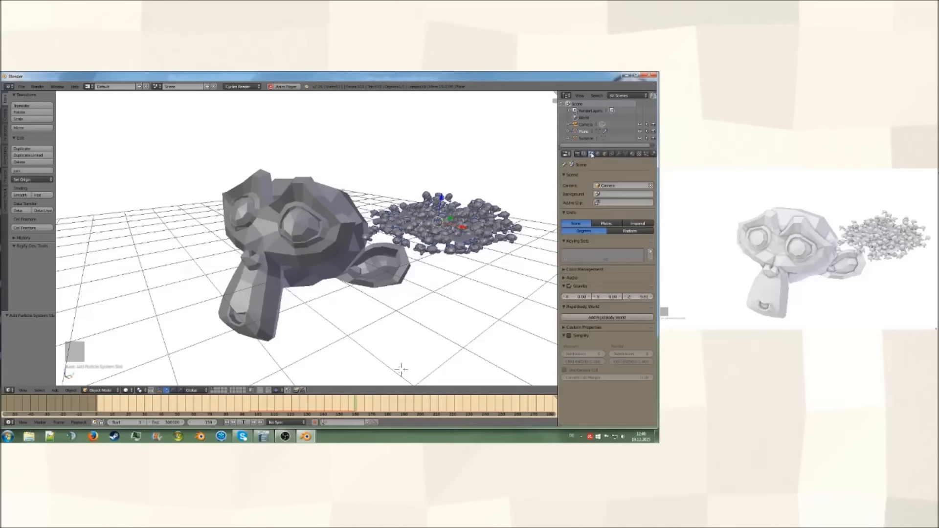
click(647, 154)
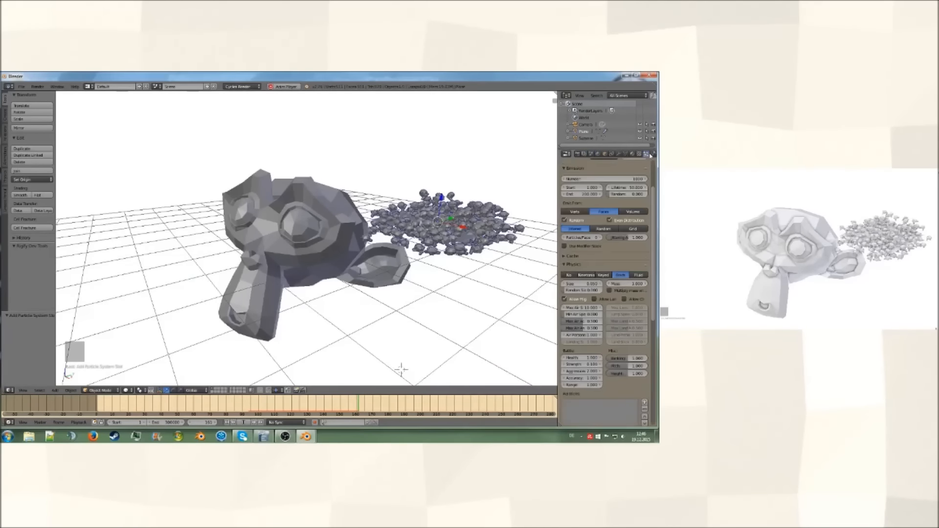
middle_drag(401, 369, 397, 366)
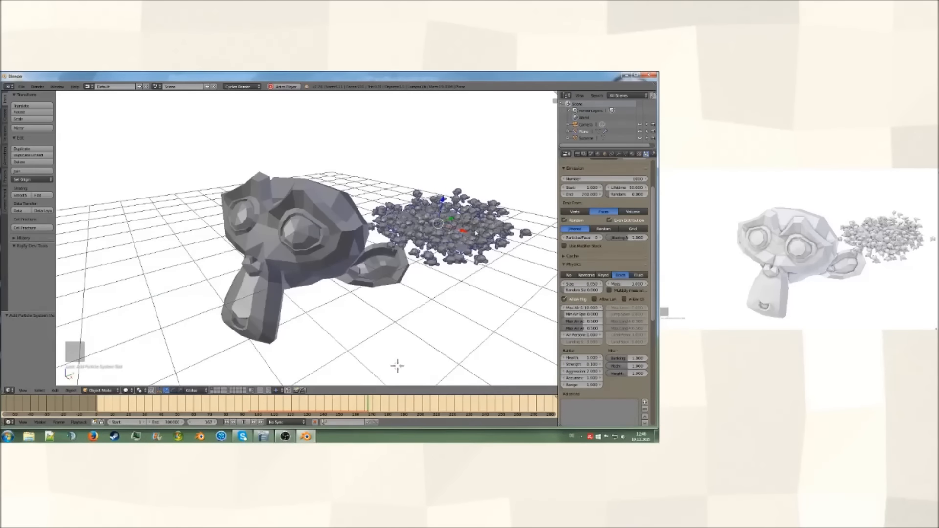
Deselect all objects, stop the playback and view the monkey and swarm from higher and lower angles.
key(a)
middle_drag(396, 365, 369, 334)
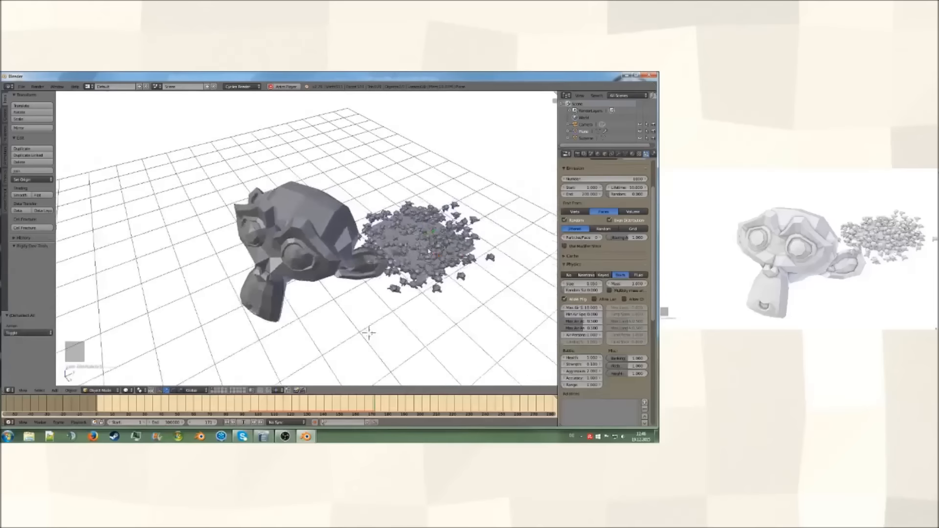
middle_drag(429, 252, 436, 230)
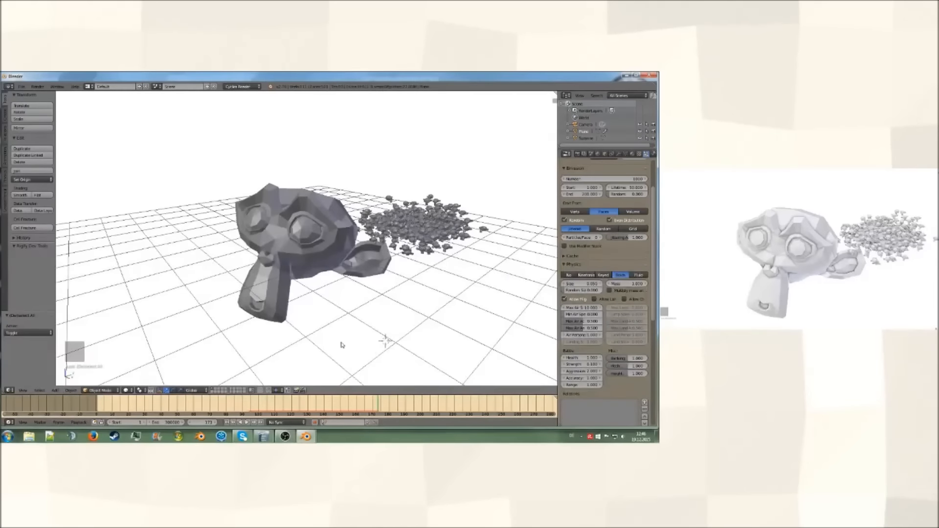
middle_drag(341, 349, 322, 295)
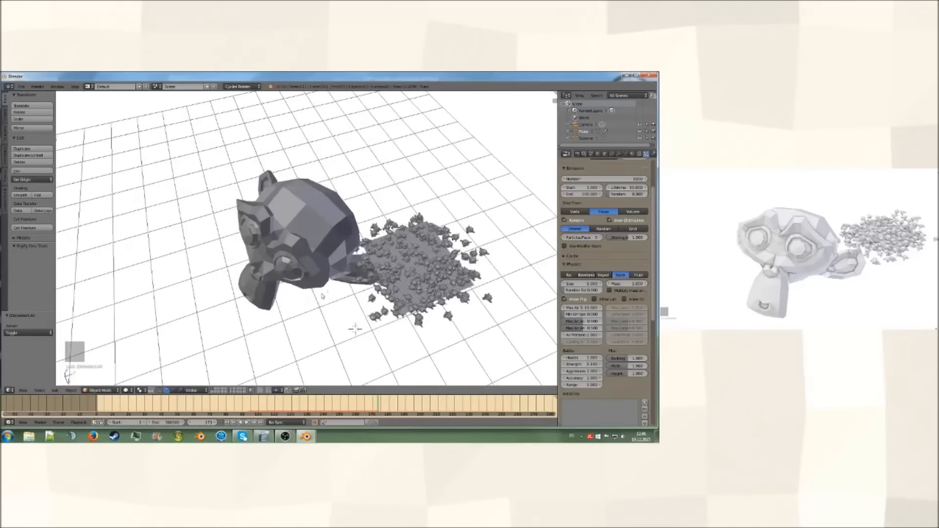
key(shift+a)
mouse_move(329, 290)
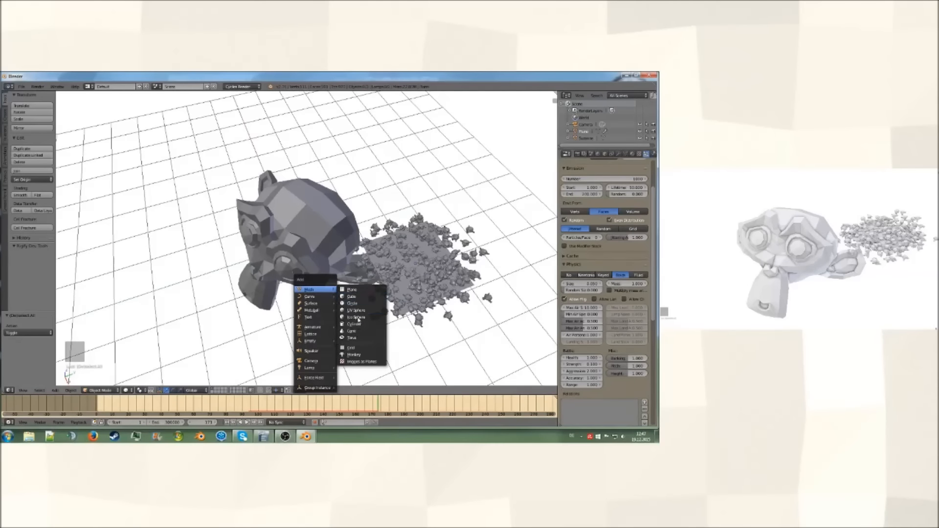
click(362, 356)
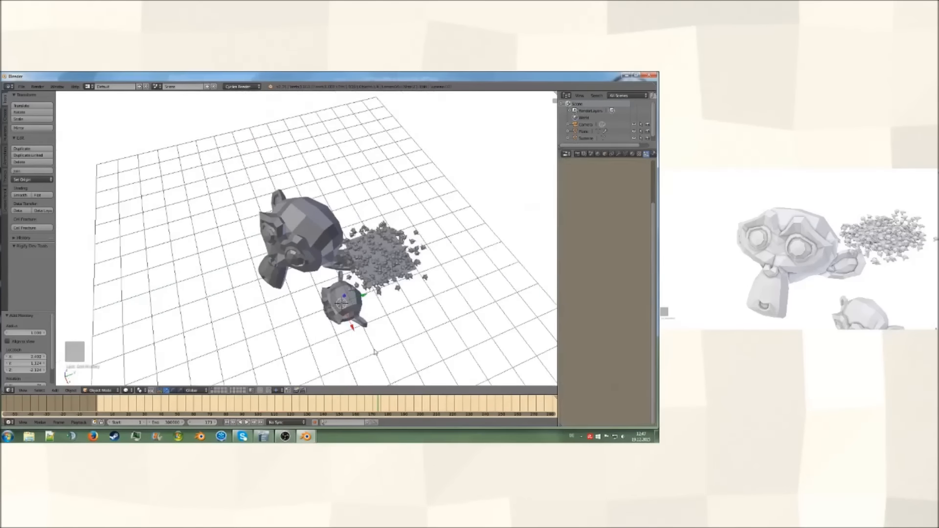
middle_drag(362, 357, 373, 283)
key(x)
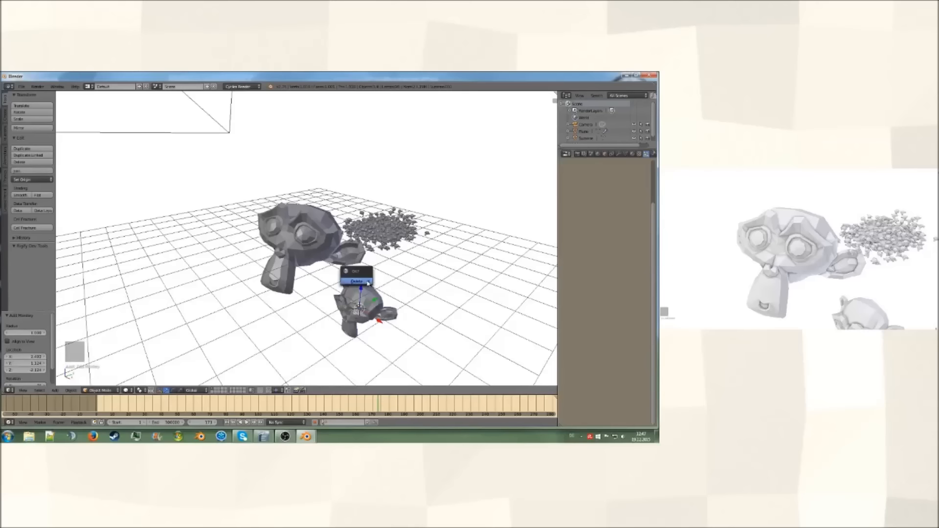
click(359, 285)
Insert a LocRotScale keyframe for the large Suzanne at frame 173.
scroll(400, 363, up, 3)
key(i)
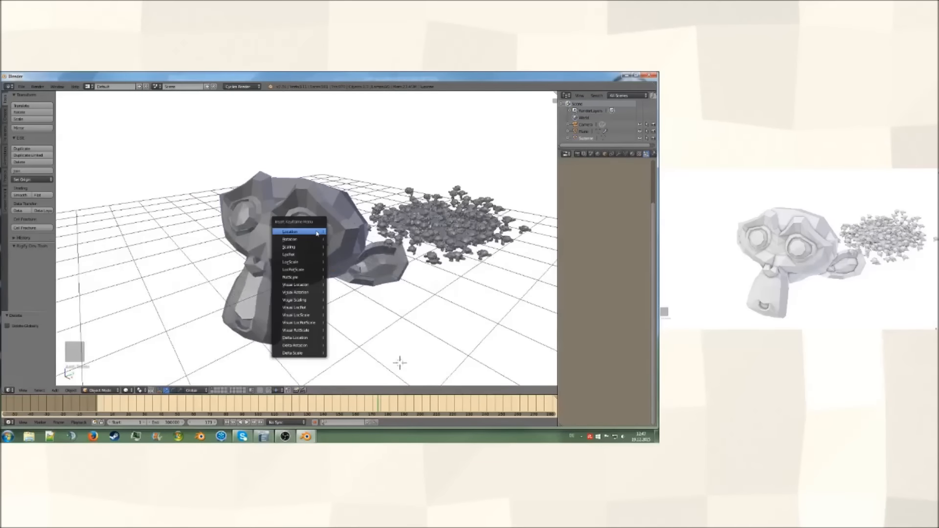
click(313, 269)
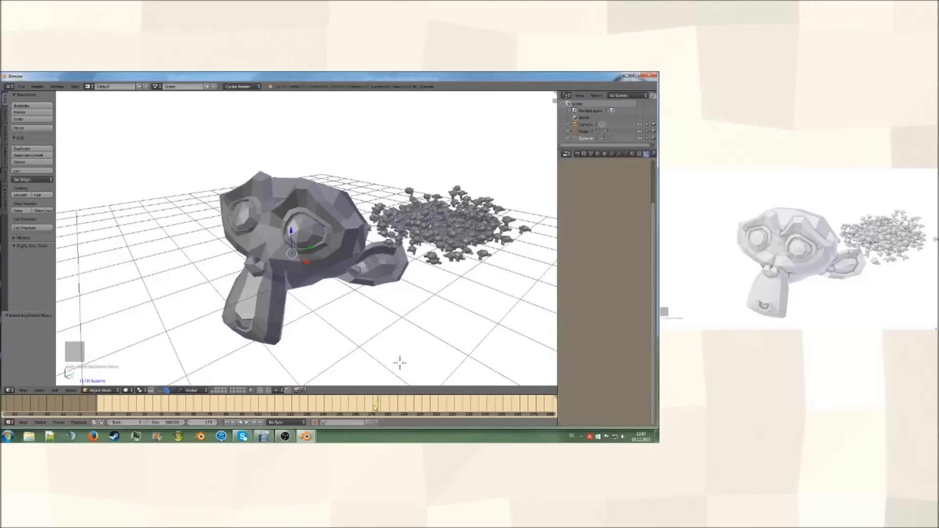
At about frame 195, freely rotate, enlarge and move Suzanne, and insert a LocRotScale keyframe.
click(415, 405)
key(r)
key(r)
click(391, 240)
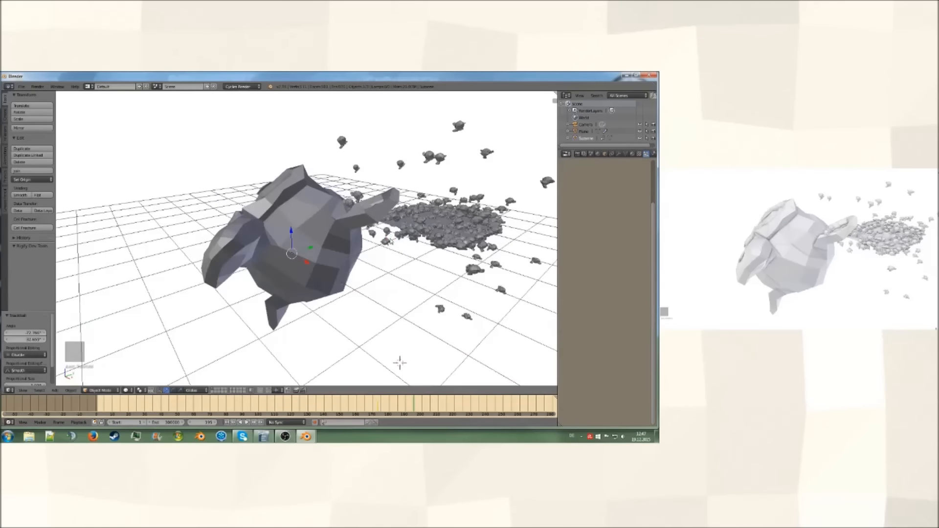
key(s)
click(400, 362)
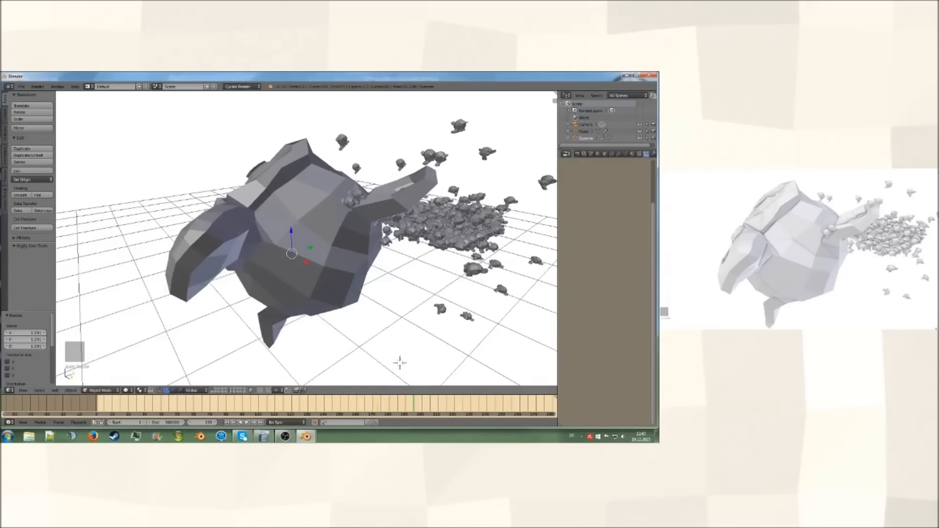
key(g)
click(399, 248)
key(i)
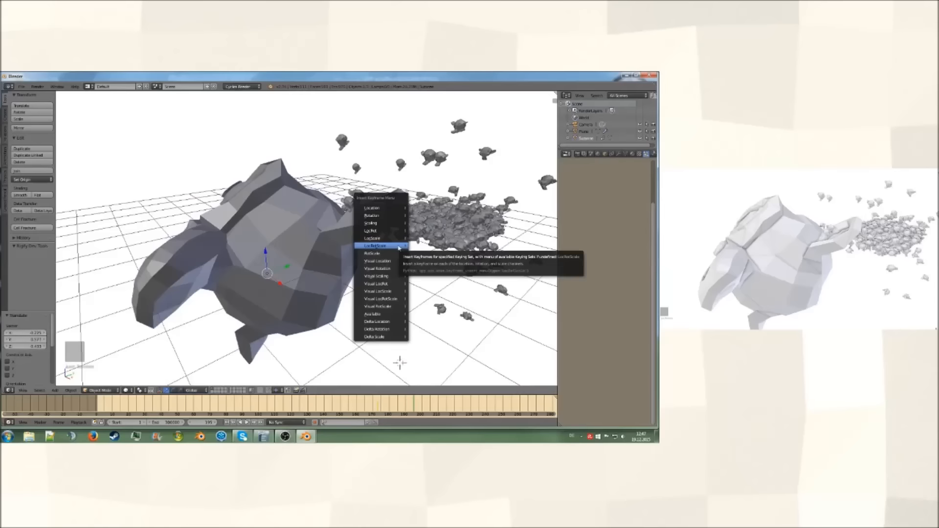
click(399, 246)
At about frame 228, move, freely rotate and shrink Suzanne in front of the plane, and insert a LocRotScale keyframe.
click(465, 408)
drag(465, 407, 468, 407)
key(g)
click(404, 320)
key(r)
key(r)
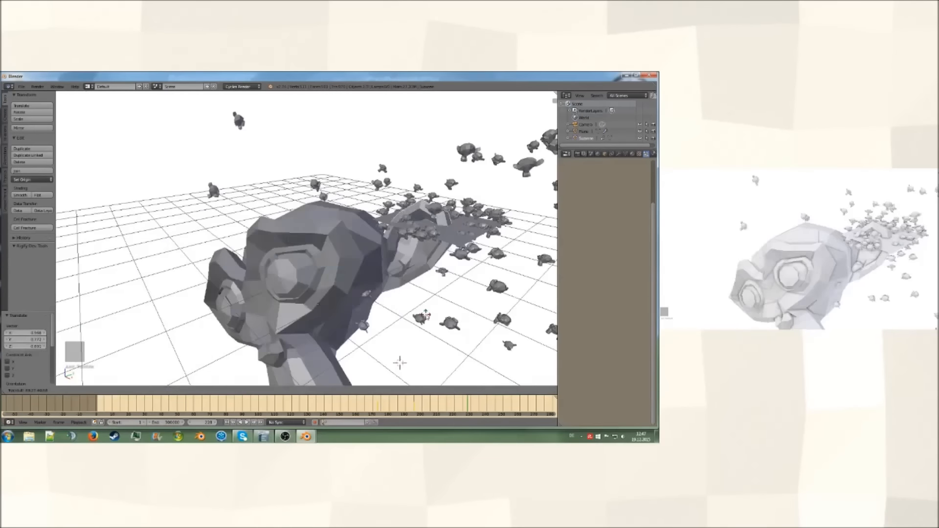
click(429, 333)
key(s)
click(377, 276)
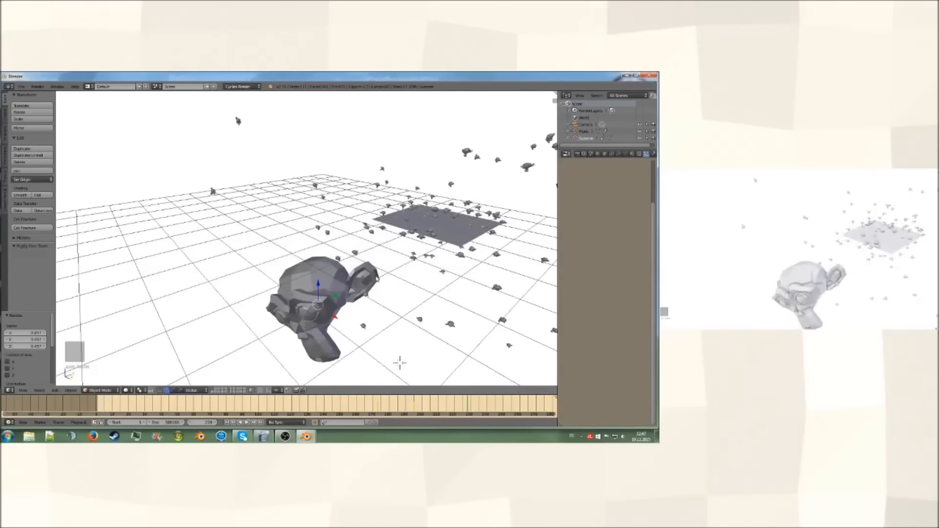
key(i)
click(384, 275)
Return to Suzanne's first keyframe and play the animation to watch her movement together with the swarm.
click(376, 407)
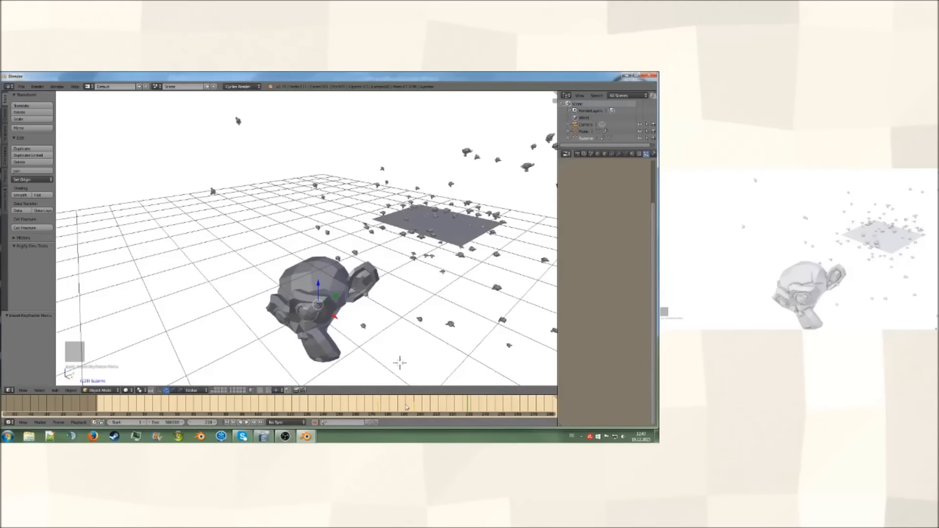
drag(376, 408, 378, 408)
middle_drag(395, 307, 399, 317)
key(alt+a)
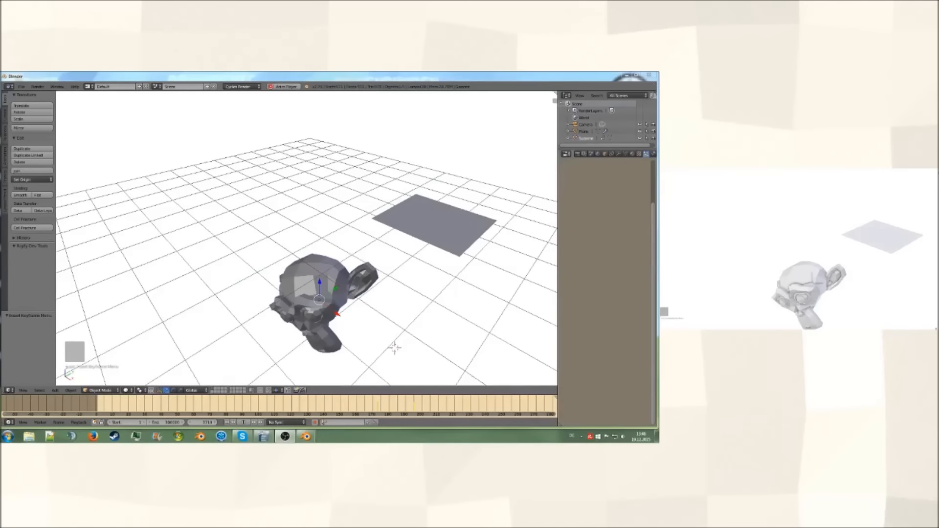
Add the plane to the selection and delete it together with the animated Suzanne.
middle_drag(450, 276, 449, 264)
right_click(459, 230)
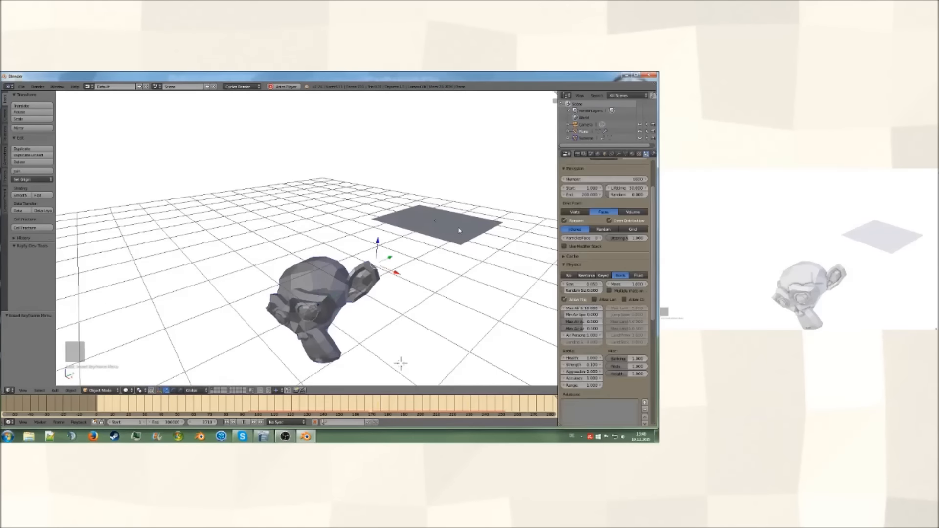
key(x)
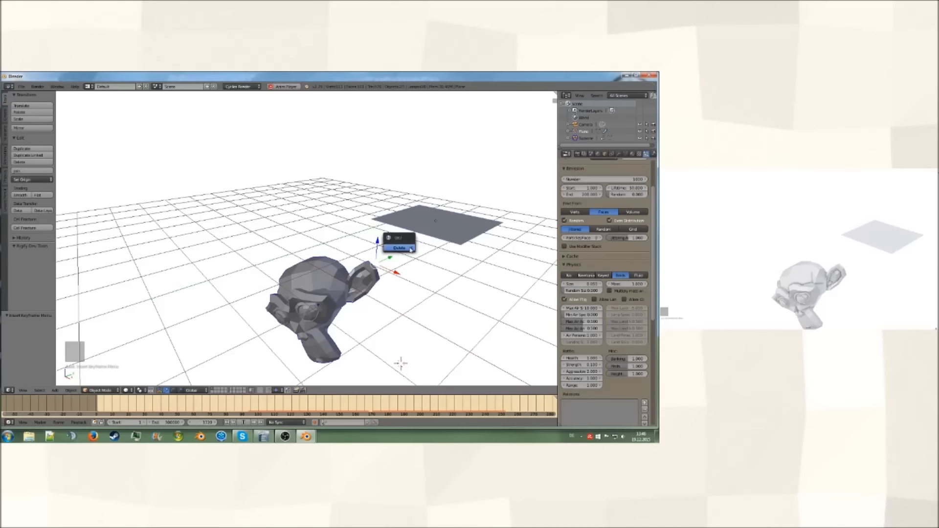
click(400, 248)
Snap the 3D cursor to the scene centre and add a new monkey mesh there.
key(shift+s)
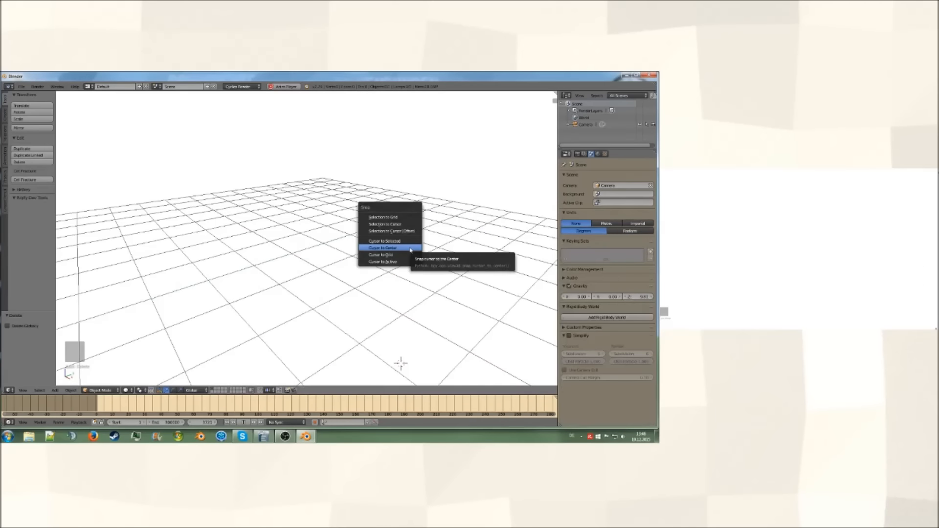
click(410, 248)
key(shift+a)
mouse_move(410, 250)
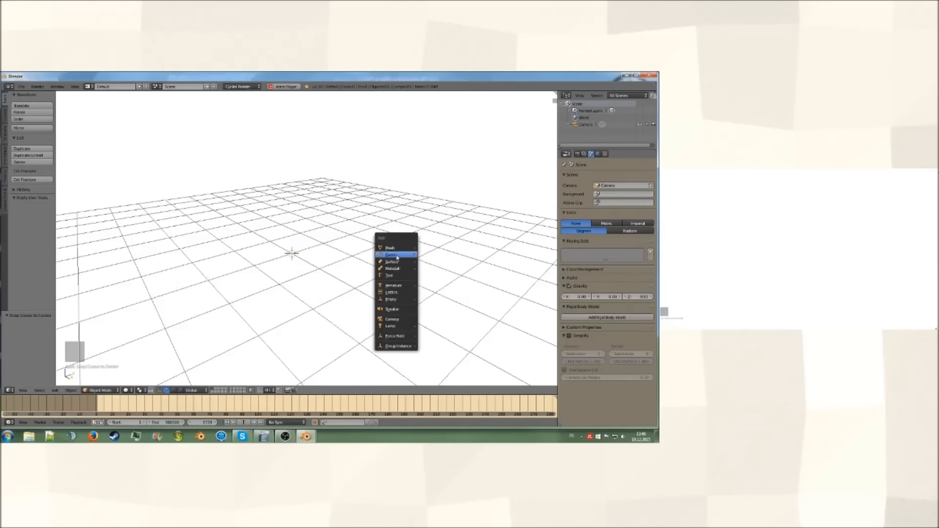
click(431, 318)
Switch to the camera view, freely rotate and enlarge the new monkey to fill more of the frame, and deselect it.
scroll(425, 308, down, 3)
middle_drag(425, 307, 408, 307)
key(KP_0)
key(r)
key(r)
click(371, 241)
key(s)
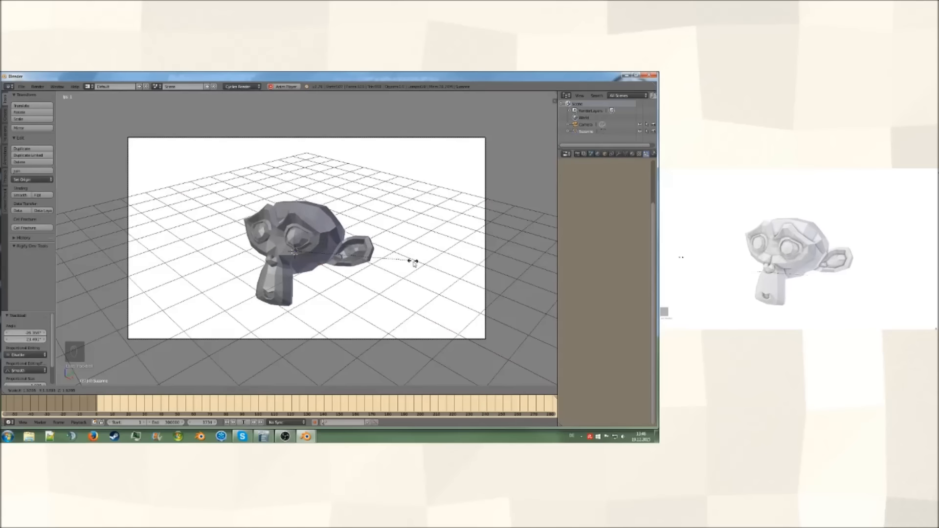
click(435, 275)
key(a)
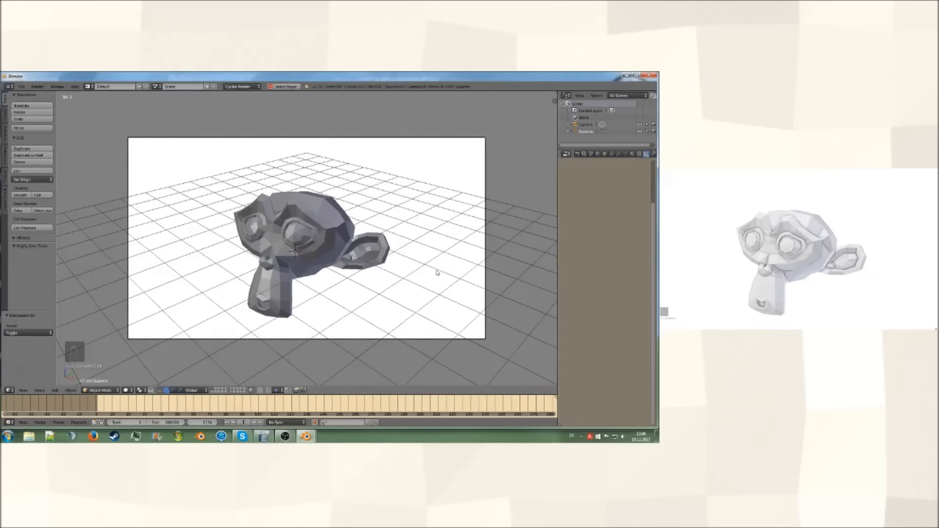
Leave the camera view and select the camera object from outside.
key(KP_0)
scroll(403, 279, down, 4)
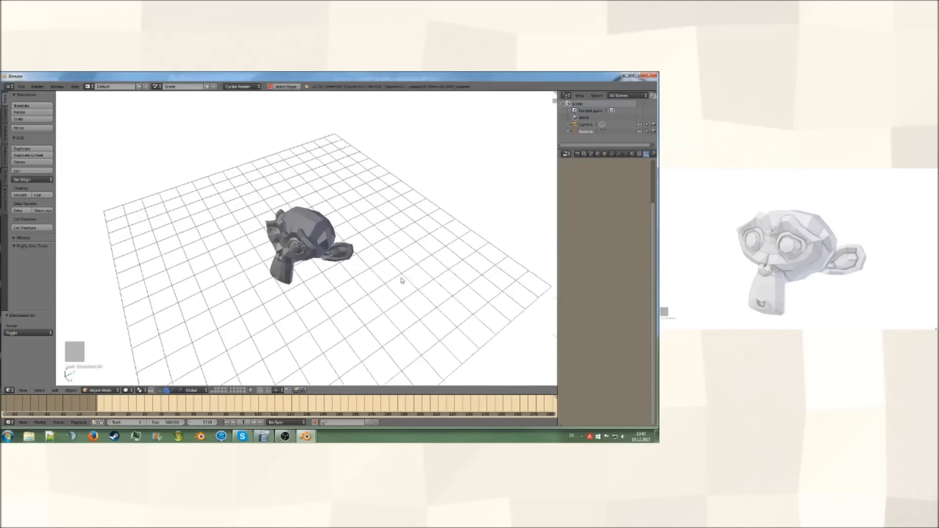
middle_drag(402, 280, 432, 217)
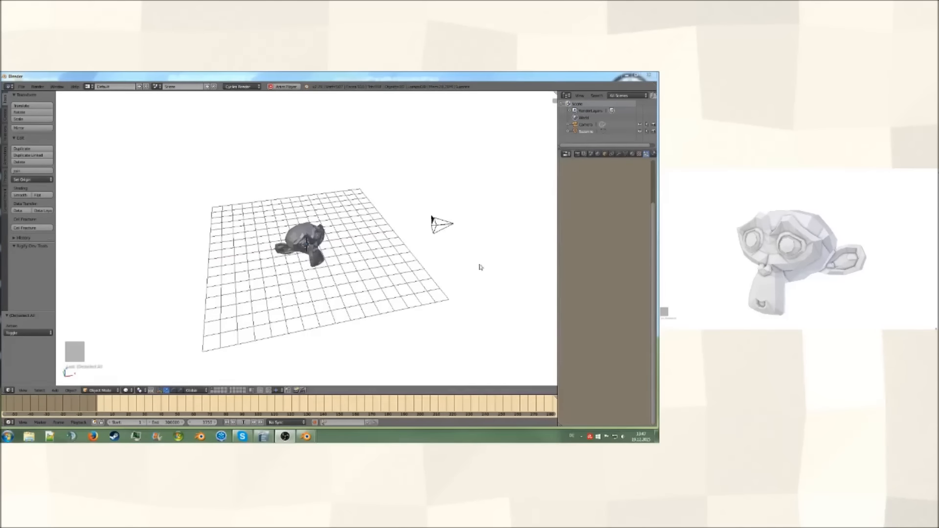
middle_drag(385, 244, 365, 257)
scroll(363, 242, up, 4)
scroll(362, 245, up, 3)
scroll(356, 231, down, 4)
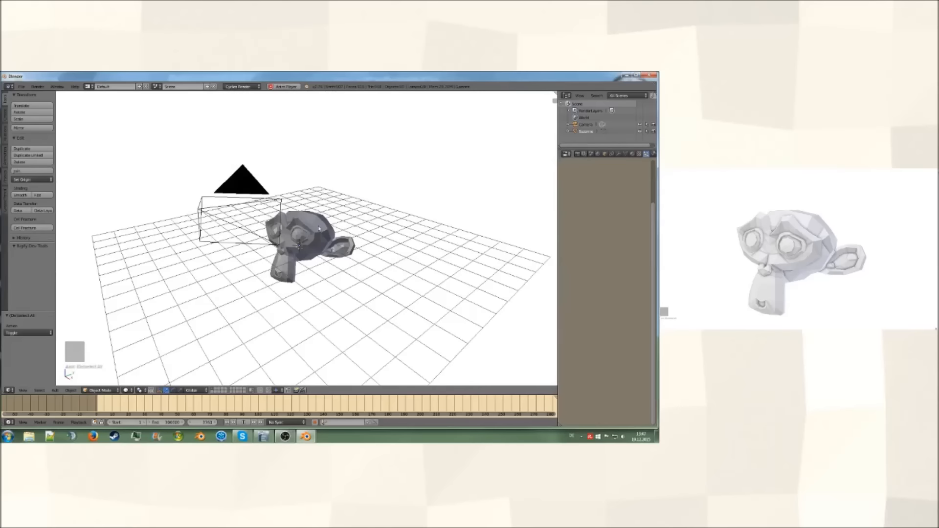
right_click(233, 188)
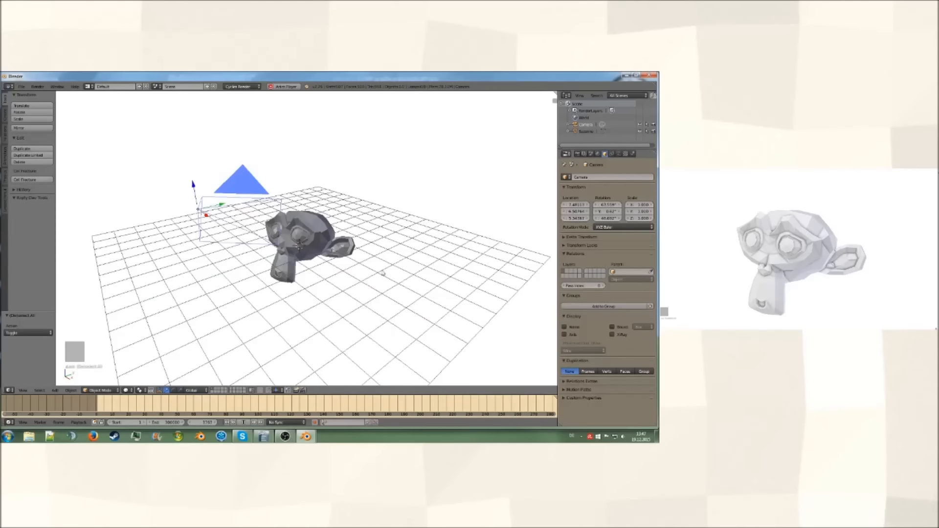
Try moving the camera freely while the animation plays, and clear the selection.
key(g)
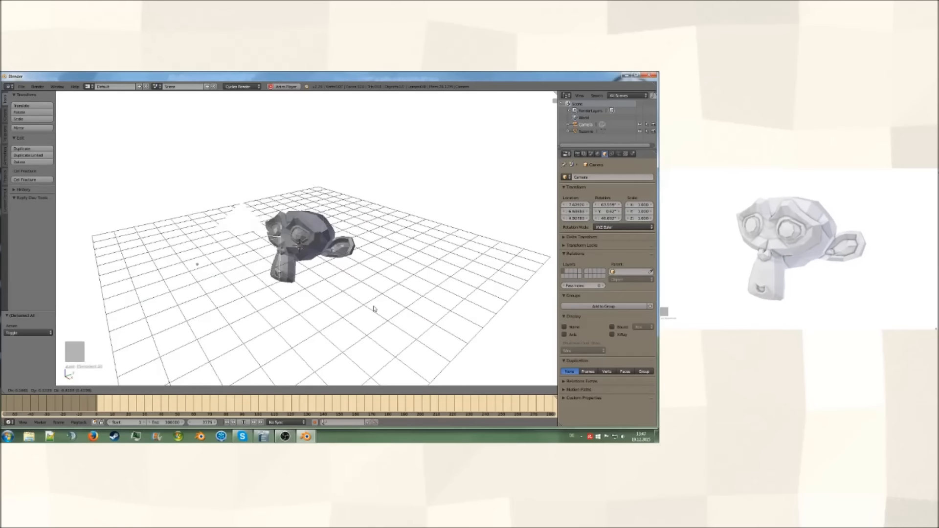
right_click(391, 352)
middle_drag(307, 285, 285, 306)
scroll(285, 306, down, 4)
key(a)
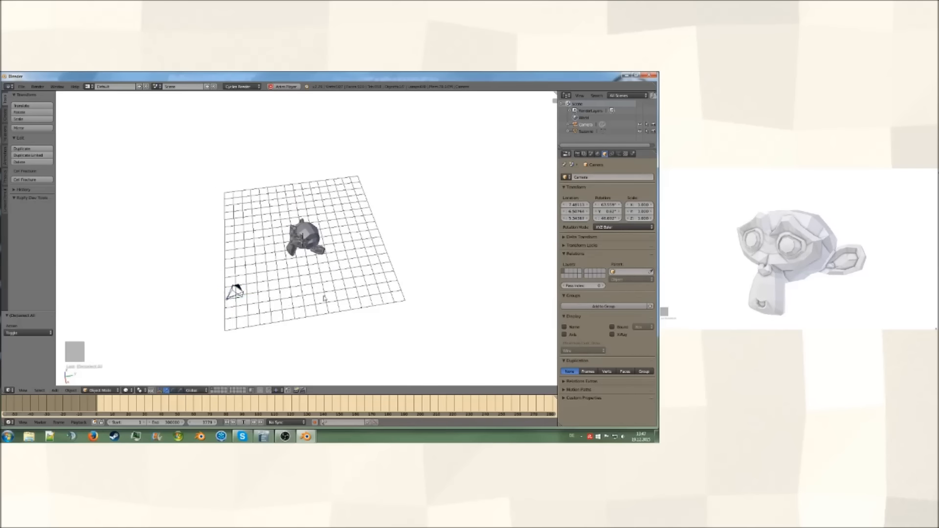
Select the camera again, go to the start of the timeline and insert a LocRotScale keyframe for it.
right_click(229, 288)
scroll(267, 295, up, 1)
click(111, 406)
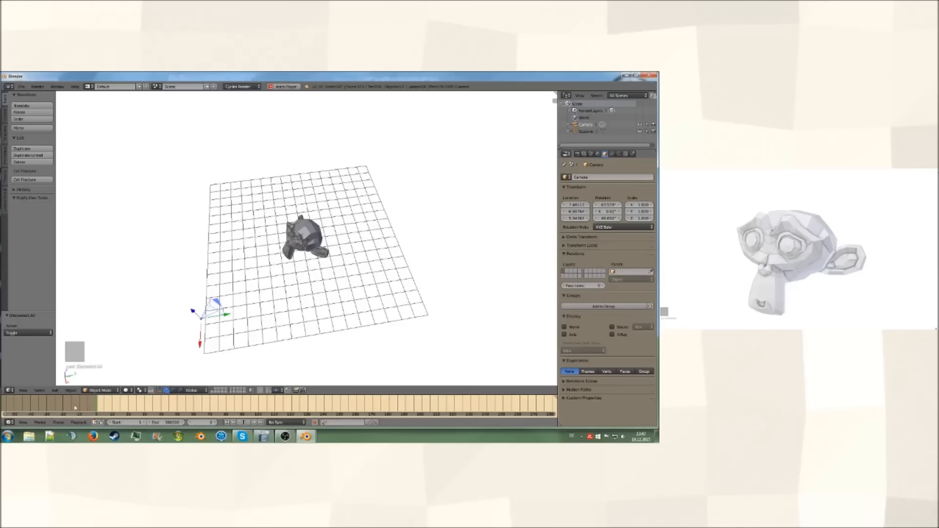
middle_drag(216, 314, 227, 285)
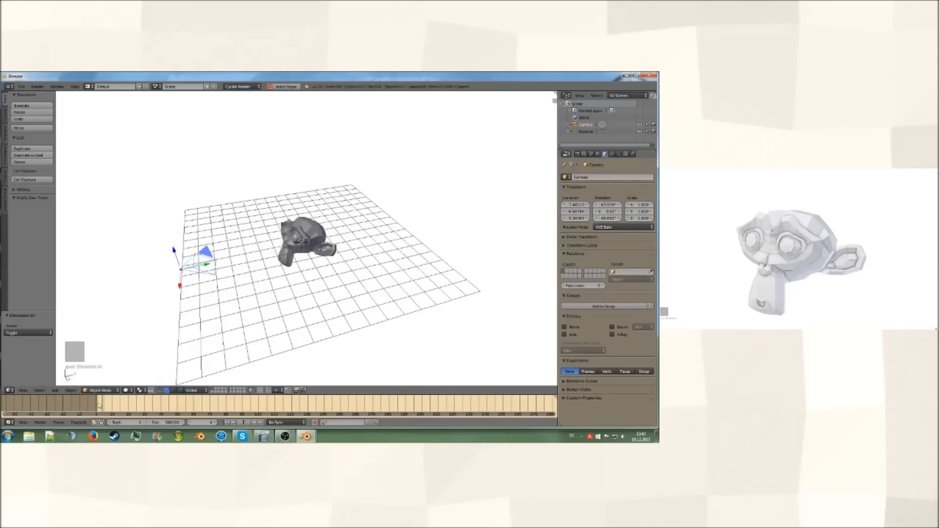
key(i)
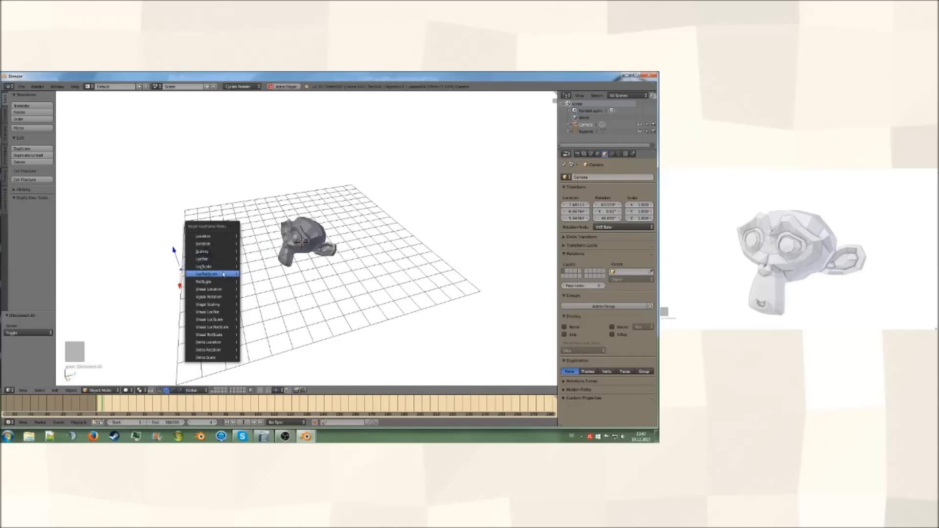
click(223, 275)
Try moving the camera to a new position during playback and jump further along the timeline.
mouse_move(223, 275)
middle_down()
mouse_move(242, 296)
mouse_move(226, 300)
mouse_move(220, 282)
middle_up()
key(g)
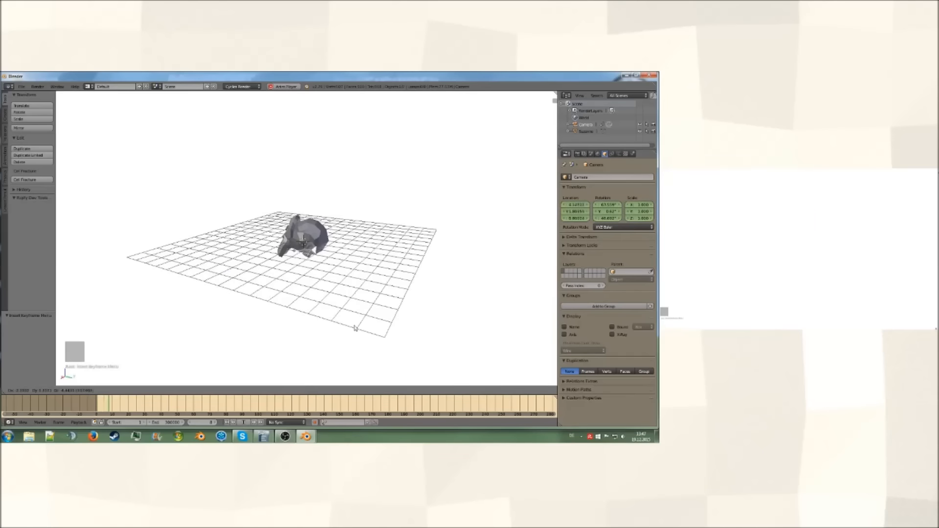
click(330, 336)
click(174, 408)
drag(173, 407, 175, 406)
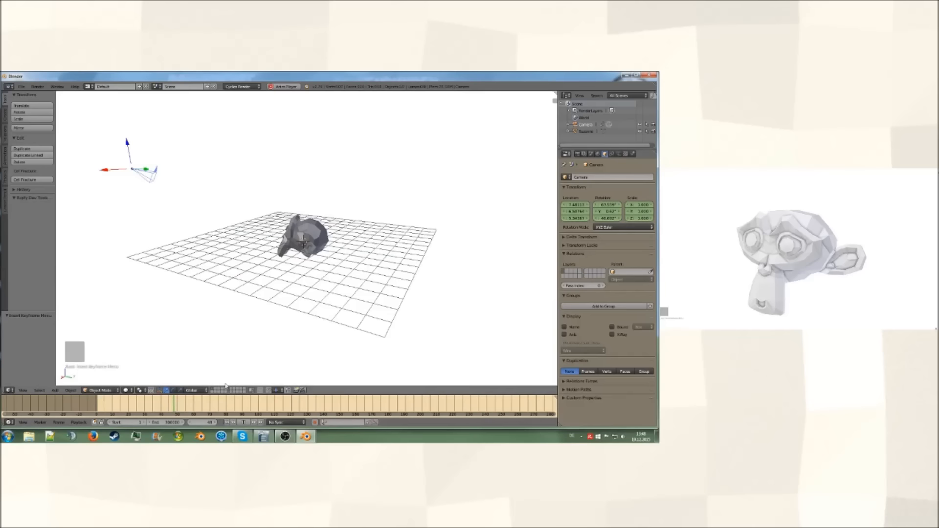
Go to around frame 100, freely move the camera again and look through it.
drag(266, 408, 268, 409)
middle_drag(297, 252, 246, 257)
middle_drag(321, 216, 256, 247)
key(g)
click(235, 229)
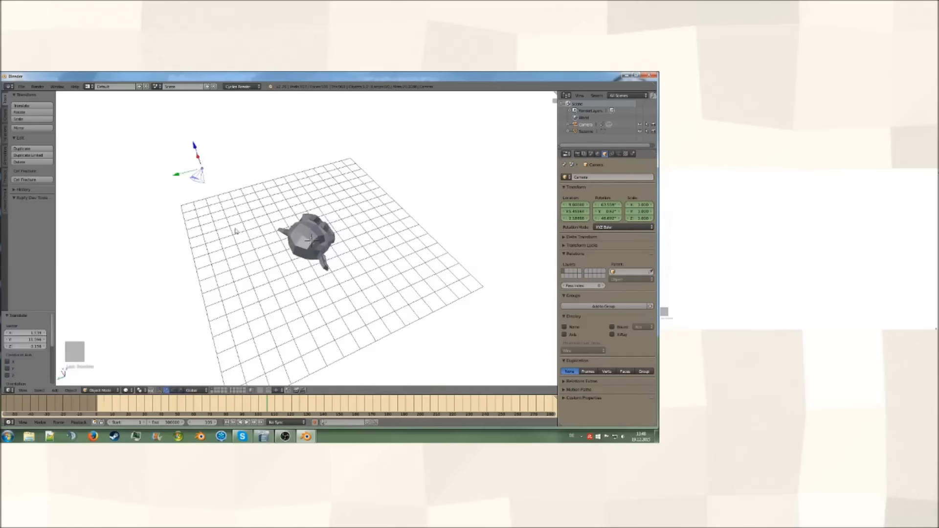
key(ctrl+alt+KP_0)
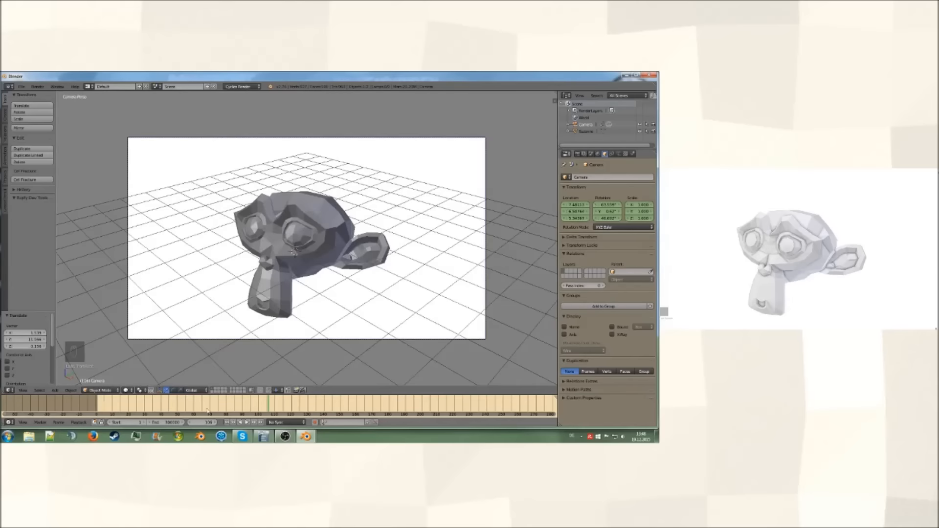
Briefly play on to frame 114 and freely move the camera to the other side of the monkey.
click(247, 423)
click(246, 423)
scroll(315, 295, down, 5)
middle_drag(307, 280, 269, 258)
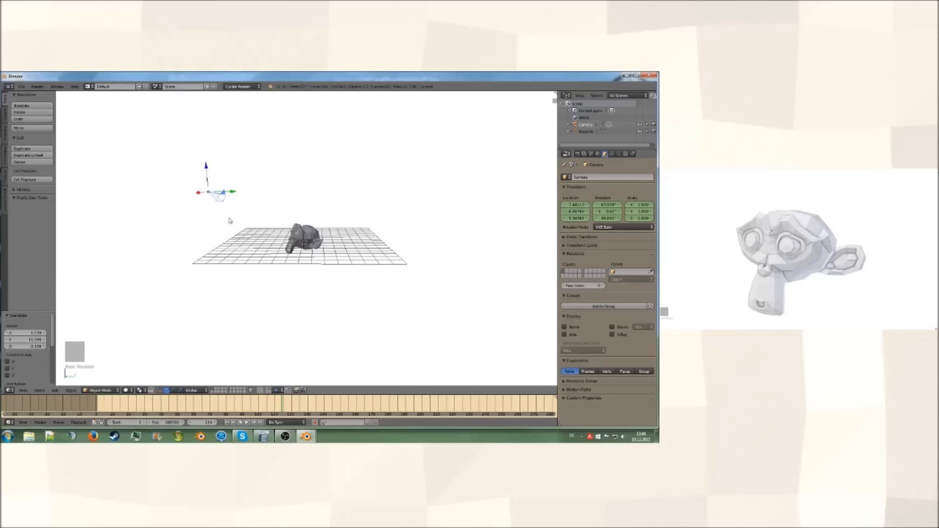
key(g)
click(458, 277)
Look through the camera, rotate it until the monkey is in frame, and insert a LocRotScale keyframe at frame 114.
key(KP_0)
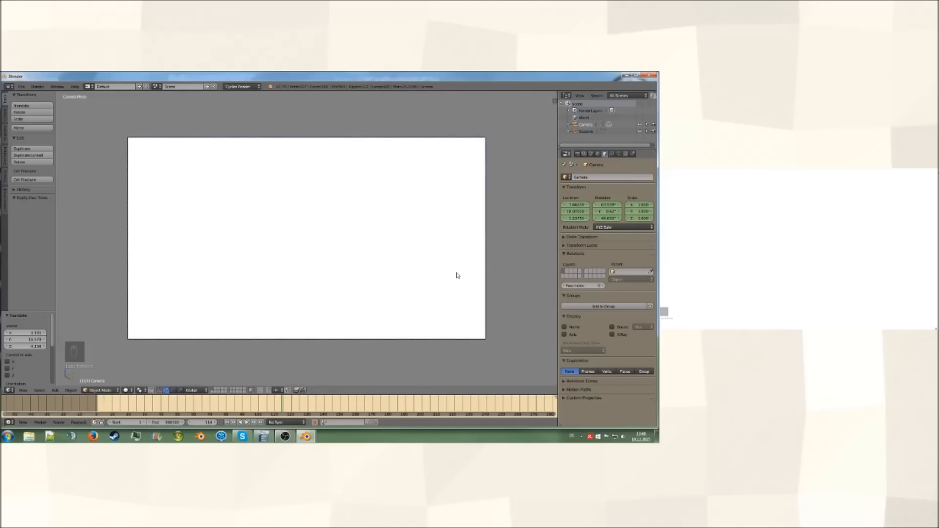
key(r)
key(r)
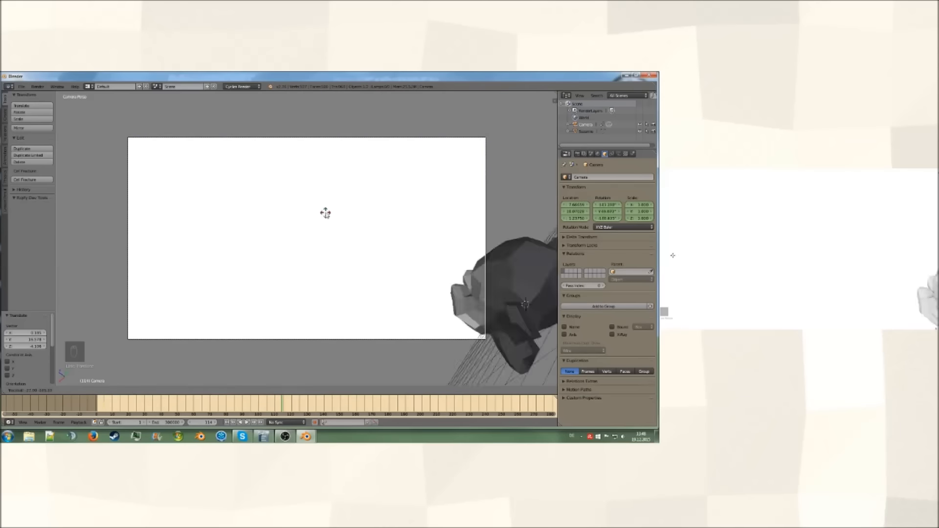
click(310, 214)
key(r)
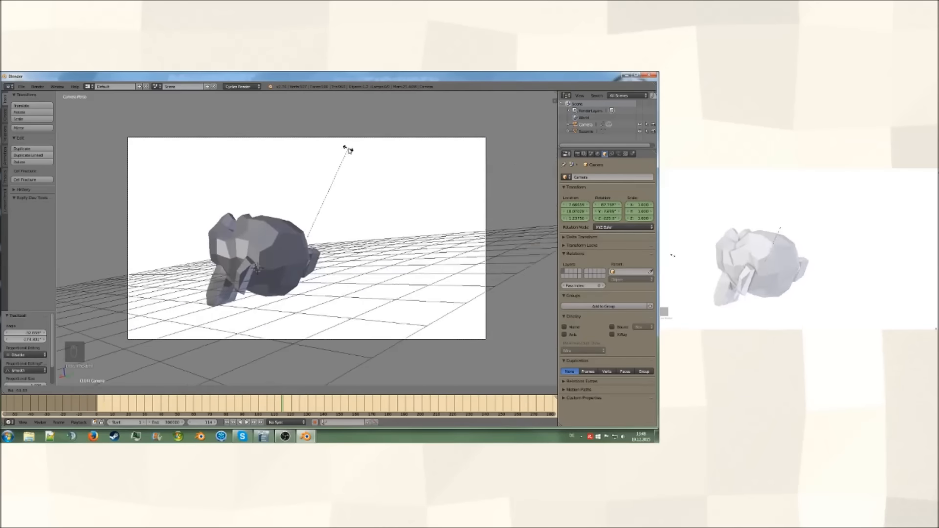
click(379, 153)
key(r)
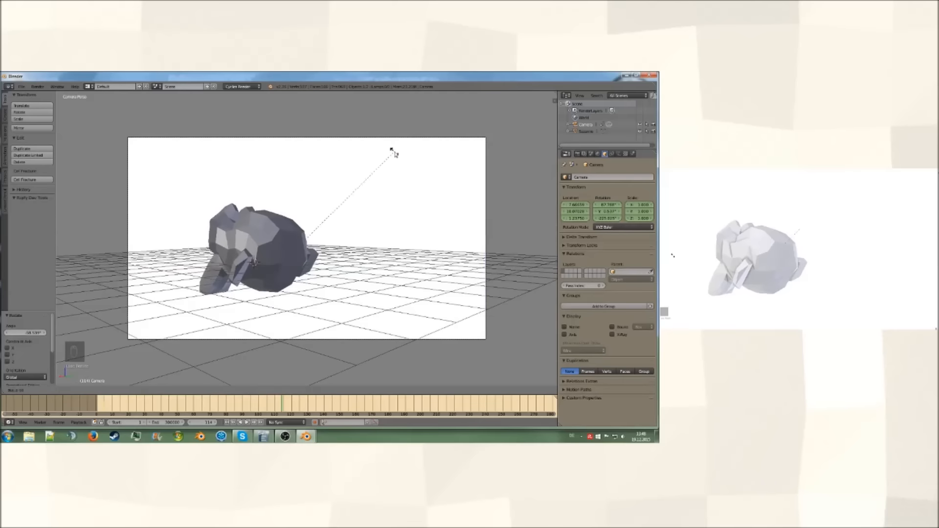
key(r)
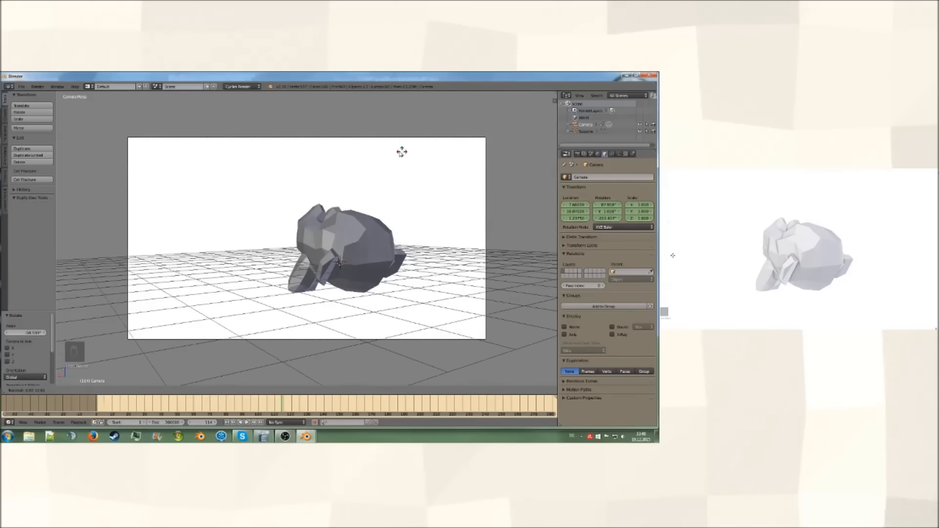
click(400, 151)
key(i)
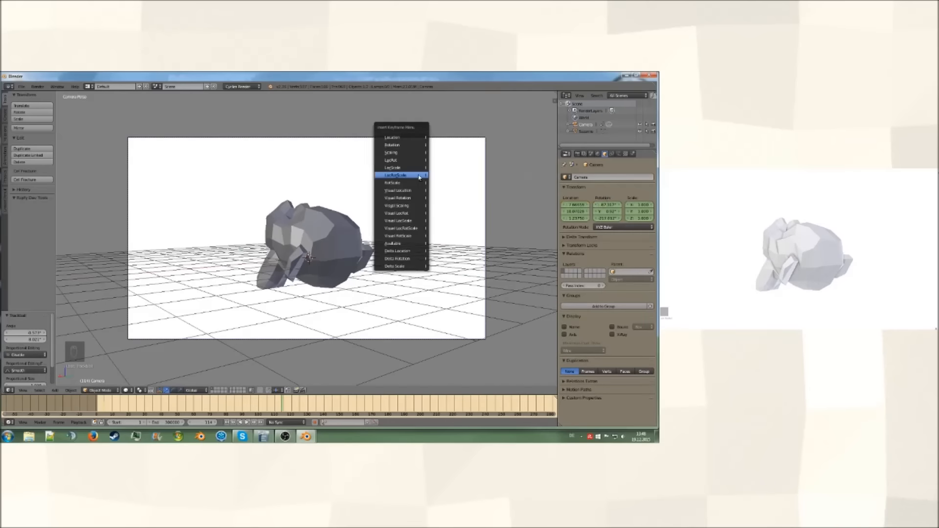
click(420, 176)
Leave the camera view, return to the timeline start and play the camera animation, watching the camera from several angles.
key(KP_0)
drag(270, 401, 97, 401)
key(alt+a)
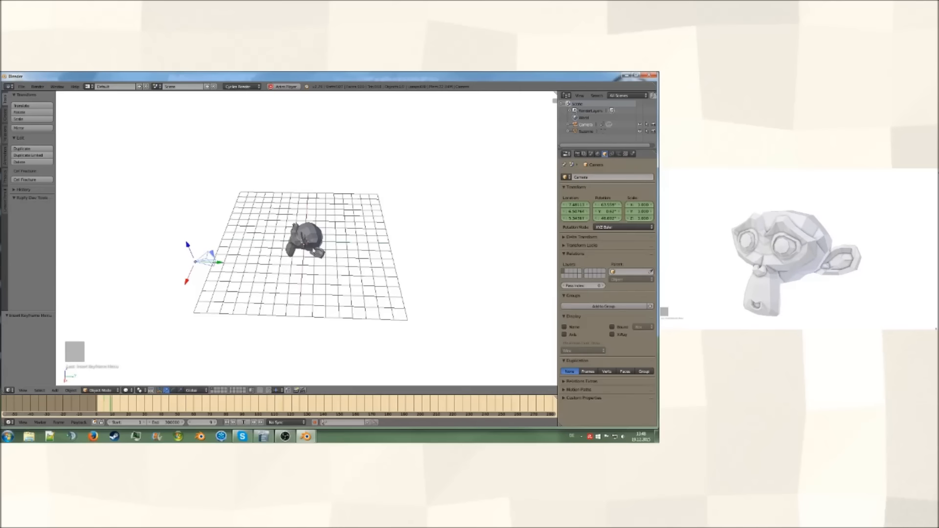
middle_drag(314, 252, 413, 248)
scroll(377, 272, up, 4)
scroll(426, 248, down, 3)
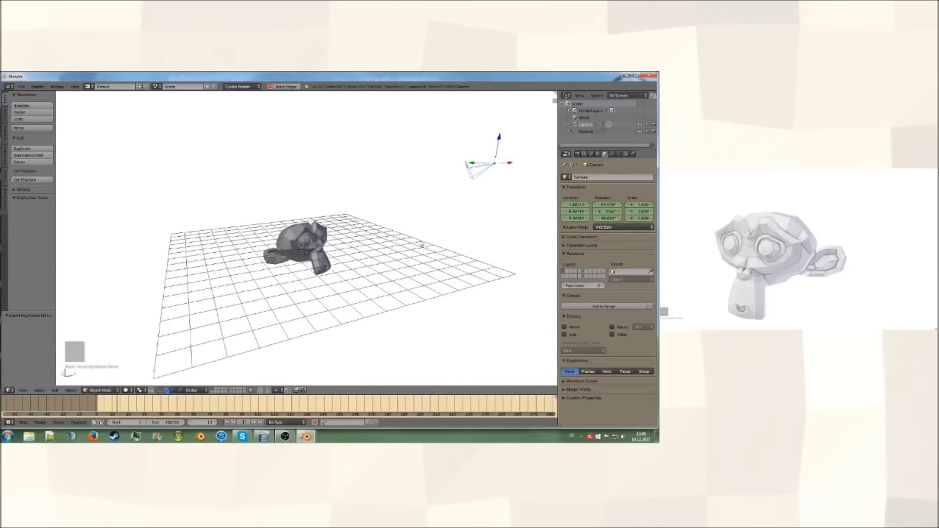
scroll(416, 254, up, 2)
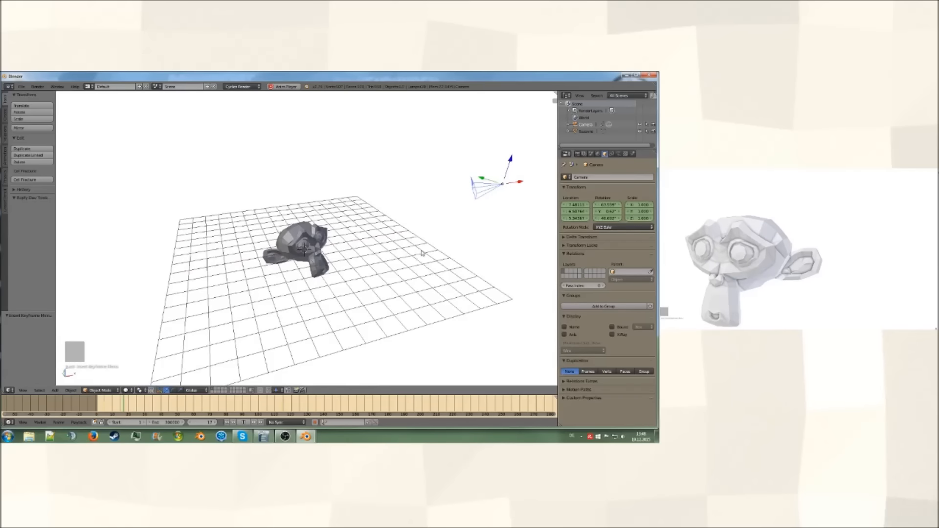
middle_drag(423, 253, 398, 257)
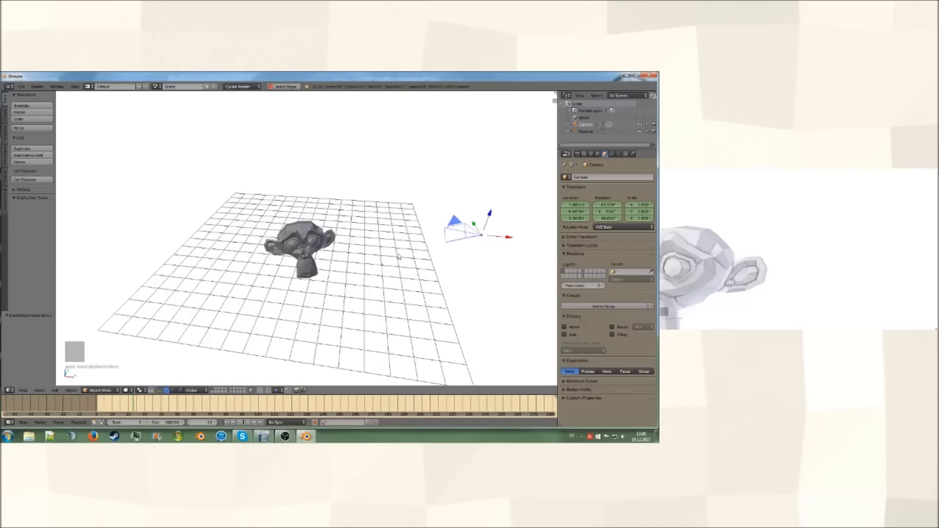
middle_drag(398, 255, 428, 254)
middle_drag(356, 254, 255, 248)
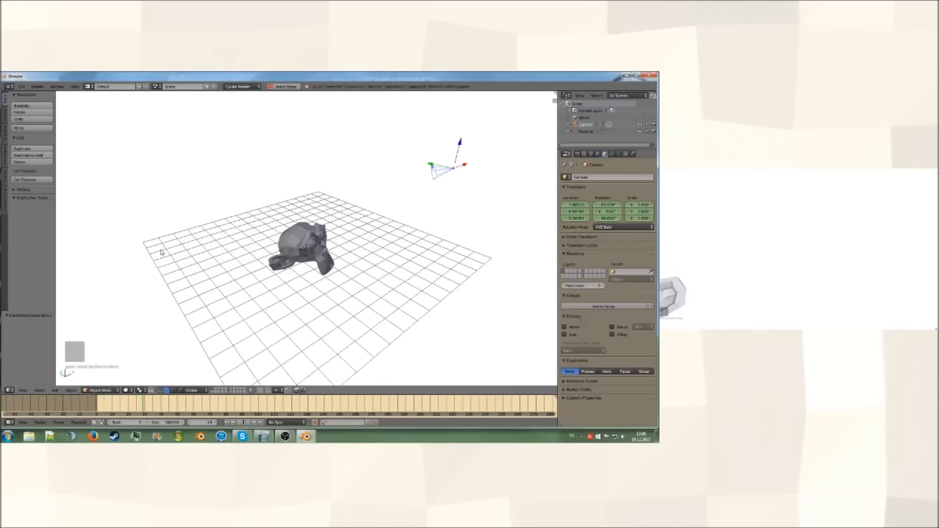
middle_drag(300, 248, 284, 260)
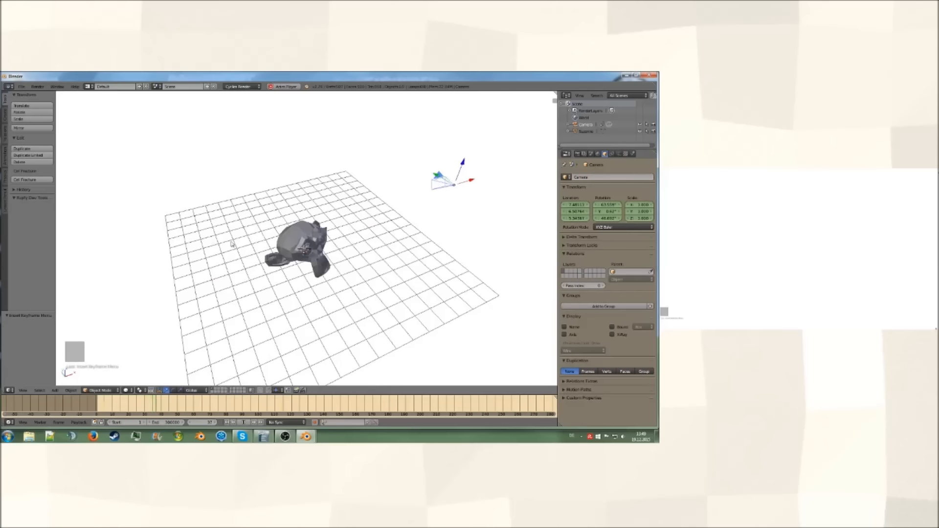
middle_drag(232, 245, 267, 272)
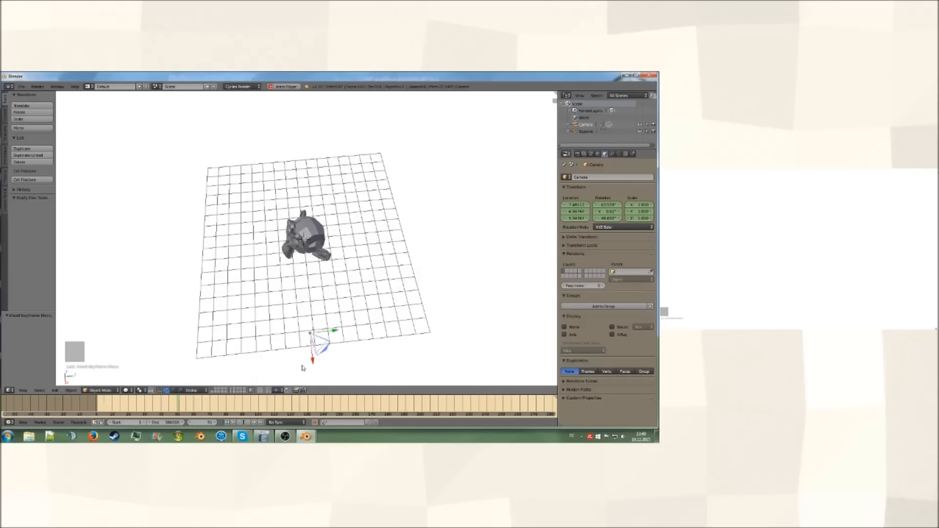
Skip ahead in the timeline and watch the rest of the camera's movement around the monkey.
drag(210, 413, 225, 413)
middle_drag(304, 346, 356, 279)
scroll(396, 280, up, 1)
middle_drag(400, 320, 458, 322)
middle_drag(397, 288, 353, 283)
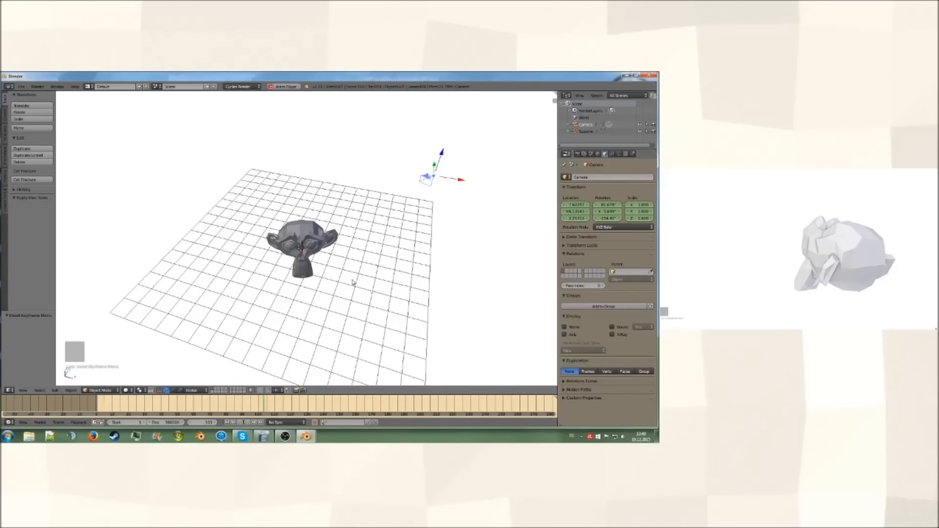
middle_drag(377, 279, 387, 254)
scroll(369, 276, up, 1)
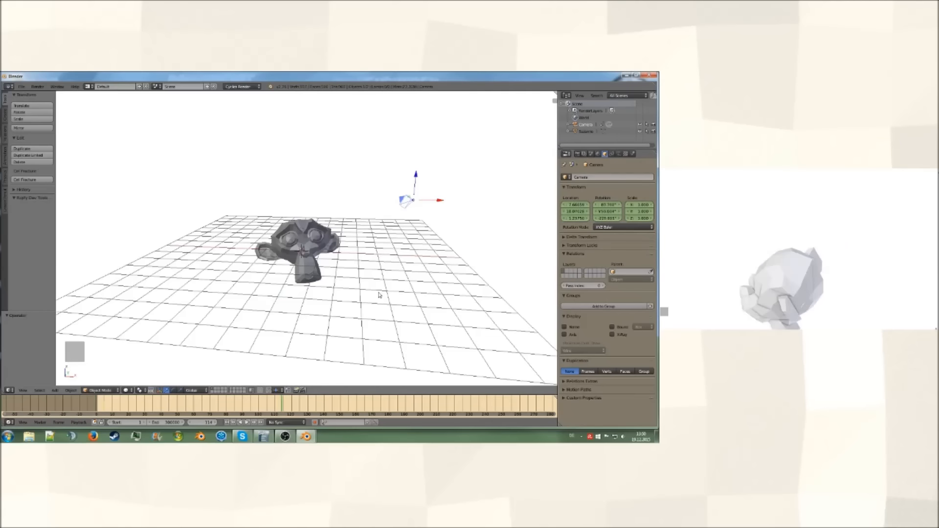
Undo the camera's keyframes, moves and rotations.
key(ctrl+z)
key(ctrl+z)
key(ctrl+shift+z)
key(ctrl+z)
key(ctrl+z)
key(ctrl+z)
Deselect everything and add a Plain Axes empty at the scene centre inside the monkey.
middle_drag(429, 277, 388, 259)
key(KP_0)
key(a)
scroll(375, 293, down, 2)
scroll(341, 272, down, 3)
scroll(320, 285, up, 3)
scroll(362, 280, up, 2)
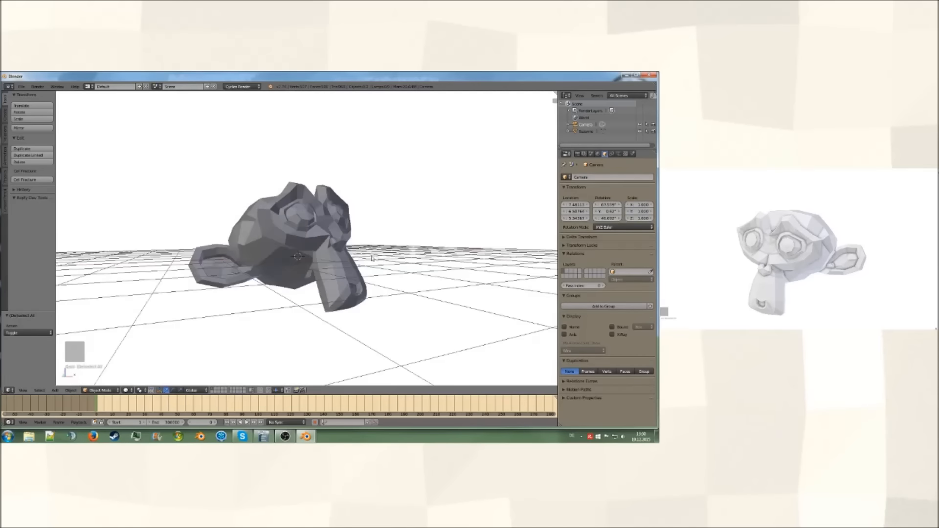
key(shift+a)
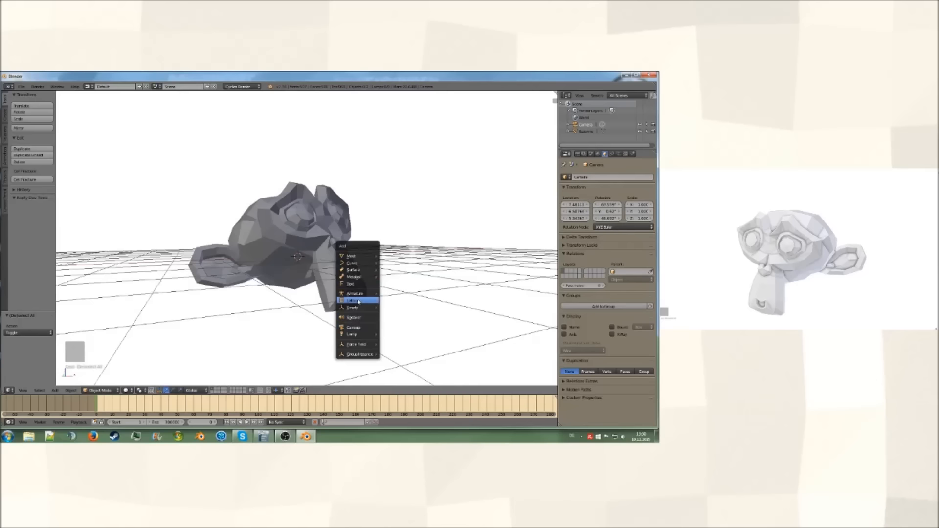
mouse_move(362, 307)
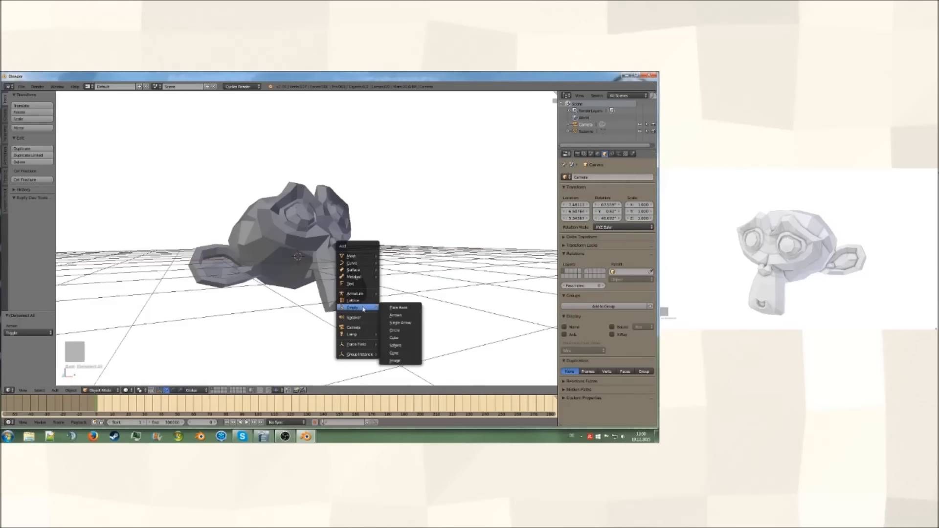
click(396, 307)
Select the camera and the empty inside the monkey, and parent the camera to the empty with the Object option.
middle_drag(368, 297, 384, 312)
scroll(384, 312, down, 5)
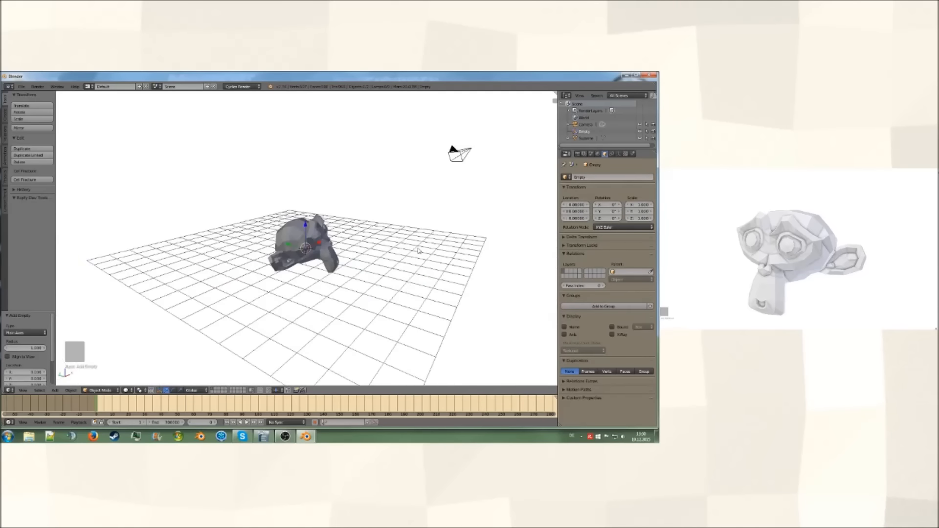
right_click(469, 149)
key(KP_Decimal)
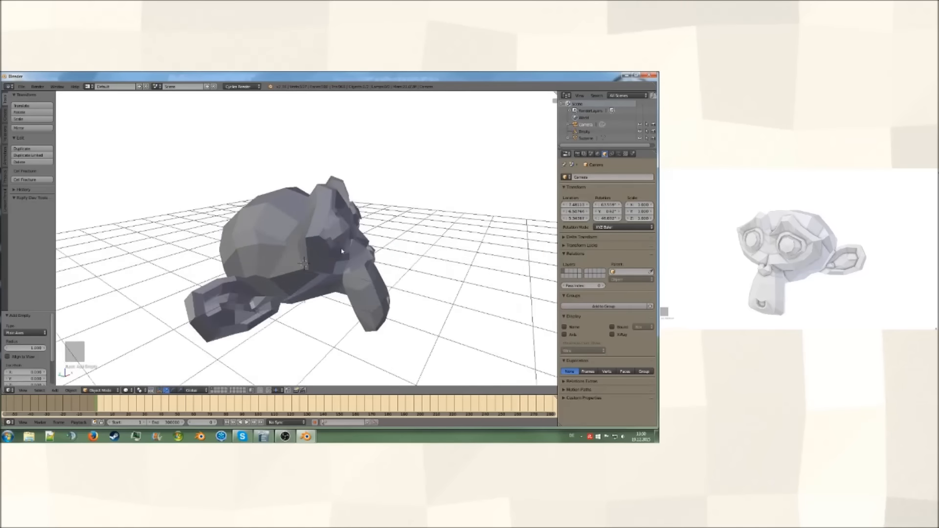
right_click(300, 321)
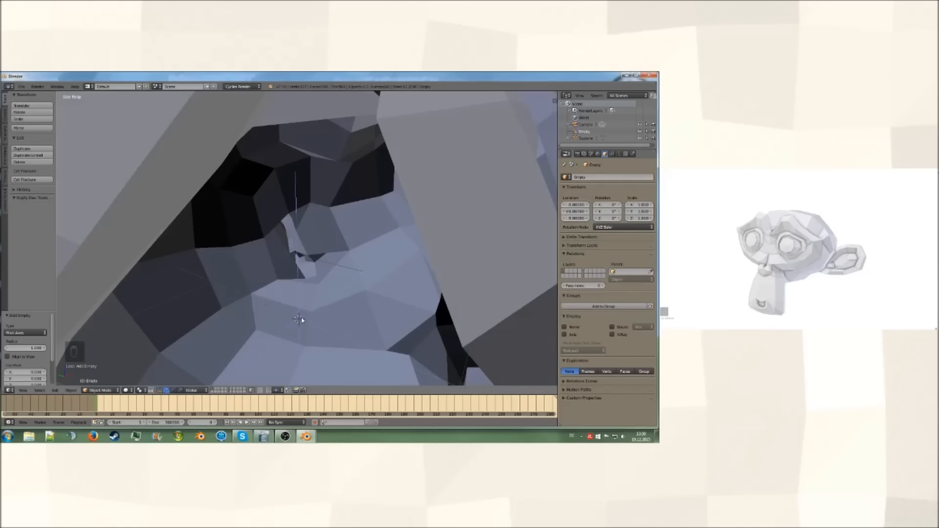
key(ctrl+p)
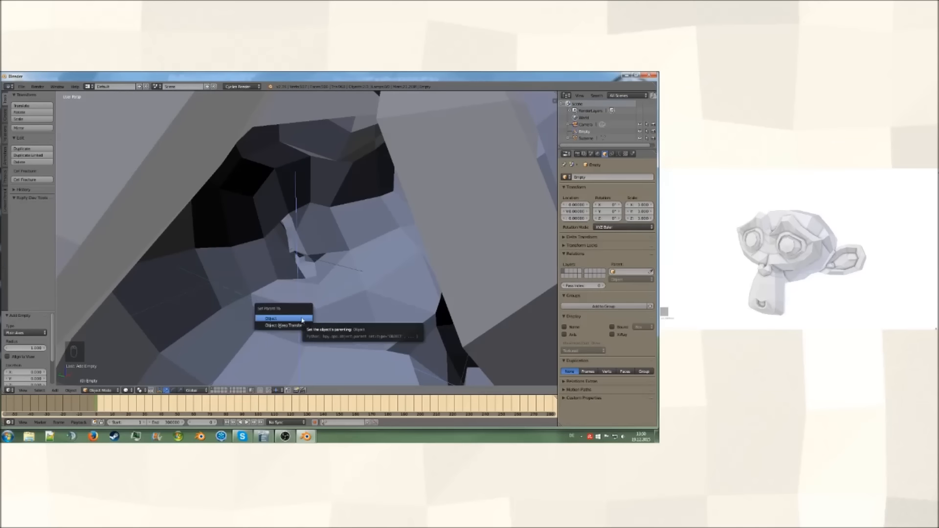
click(274, 319)
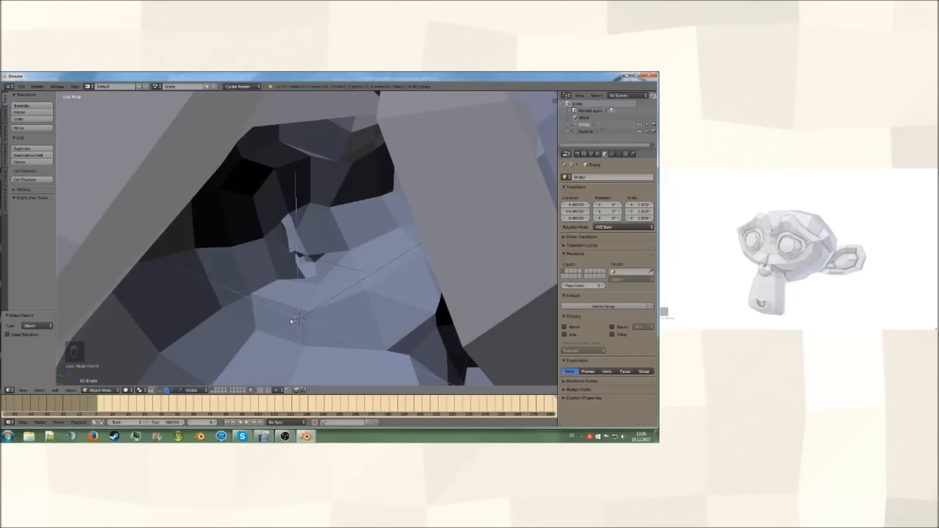
Select the empty and test a free trackball rotation to see how the parented camera swings around the monkey.
right_click(297, 320)
scroll(296, 321, down, 10)
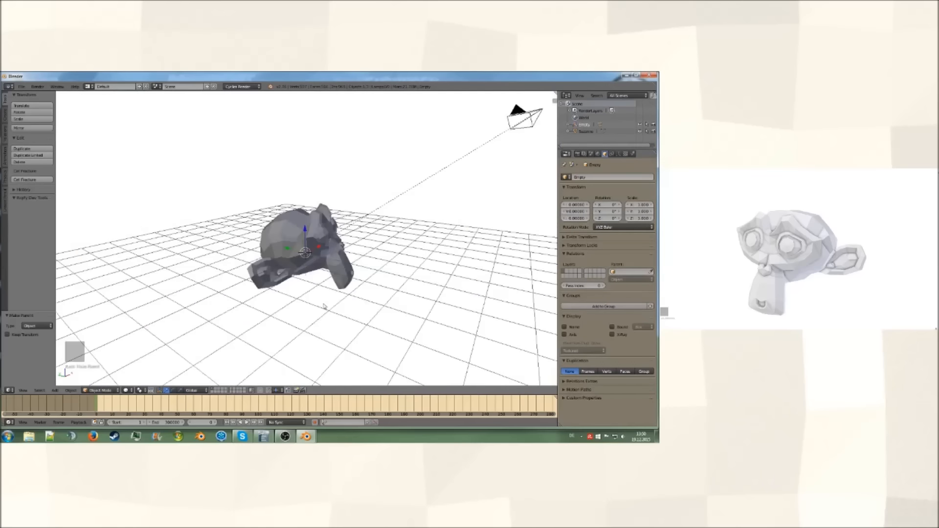
key(r)
key(r)
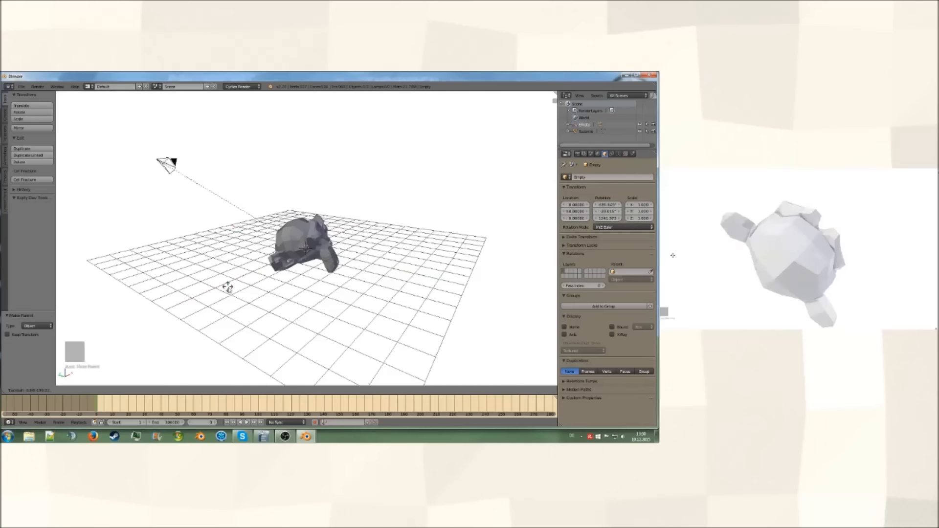
right_click(315, 288)
In top view, insert a Visual Scaling and a Rotation keyframe on the empty at frame 0.
middle_drag(349, 248, 314, 288)
key(KP_7)
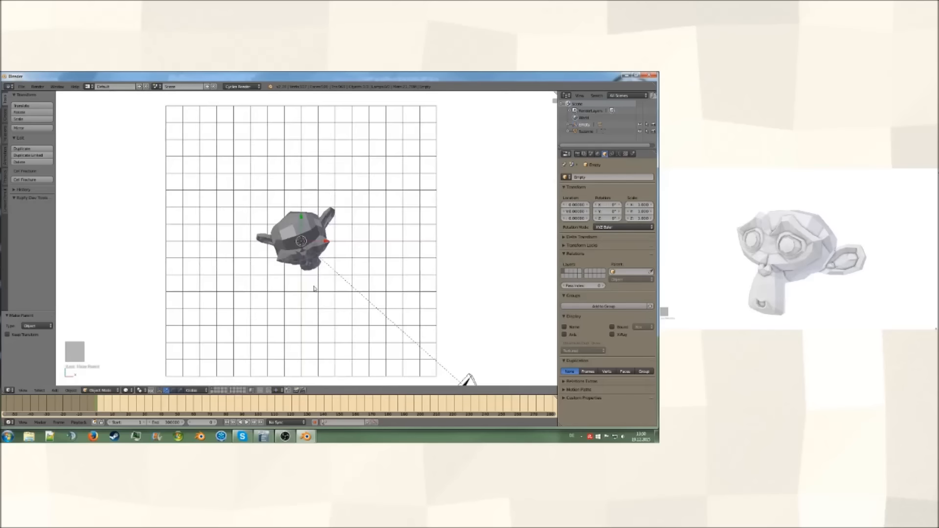
scroll(309, 268, down, 3)
key(i)
click(332, 261)
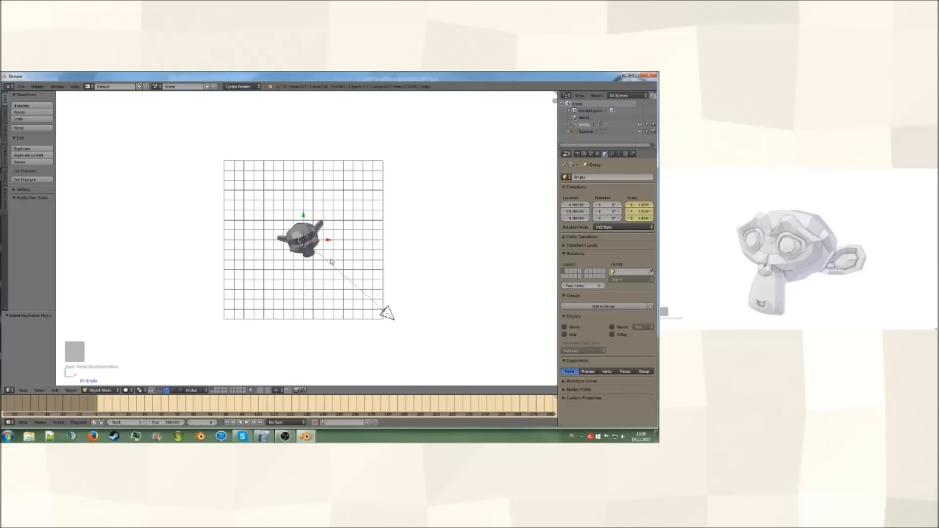
key(i)
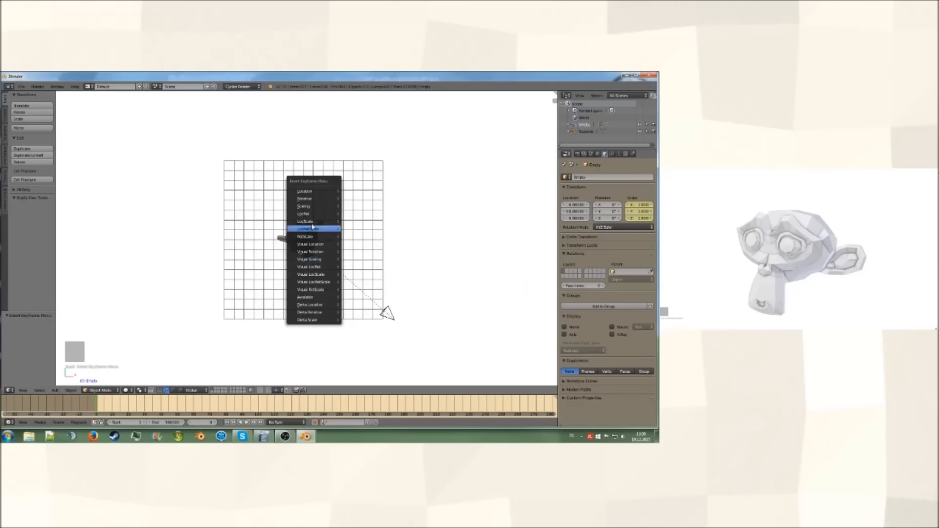
click(318, 200)
Go to frame 87, rotate the empty about 232° around Z and insert a Rotation keyframe.
drag(184, 402, 239, 402)
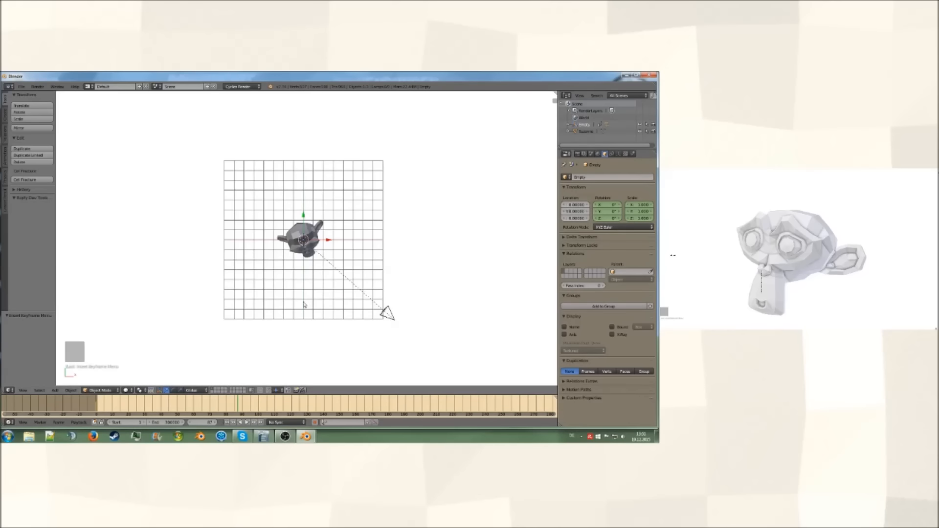
key(r)
key(z)
click(246, 196)
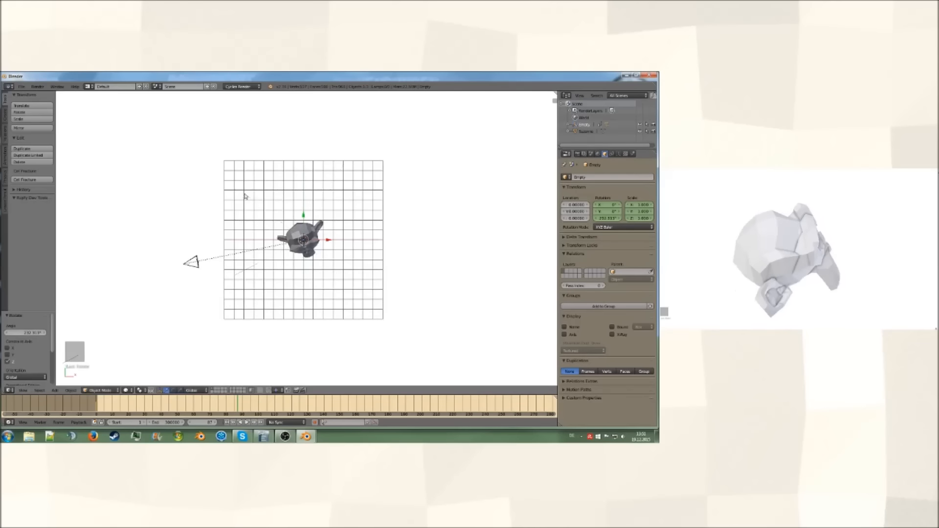
key(i)
click(309, 218)
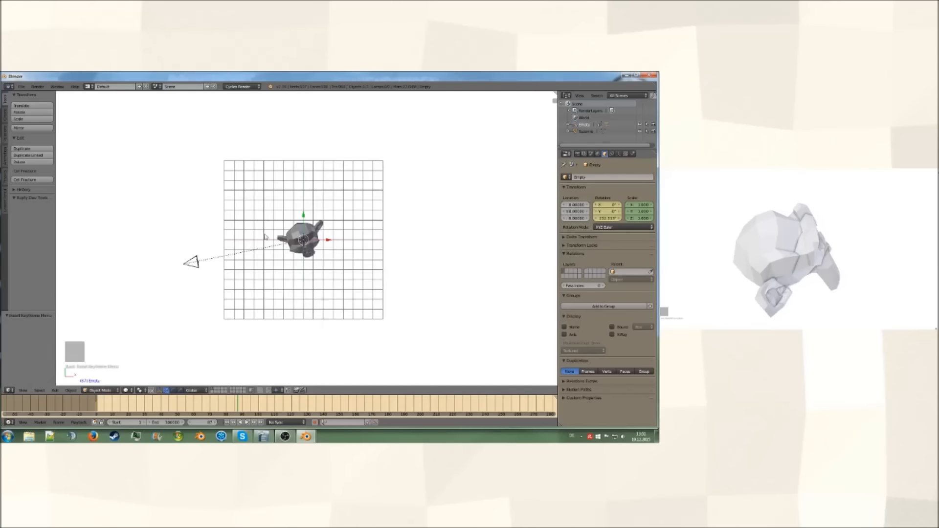
Split the 3D view vertically into two areas and turn the new area beside the properties into a Graph Editor.
right_click(327, 92)
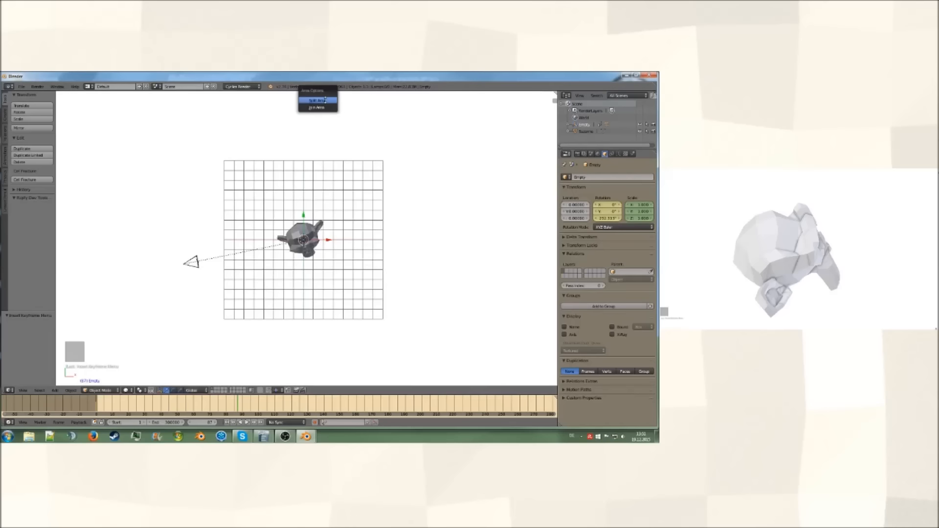
click(326, 100)
click(244, 133)
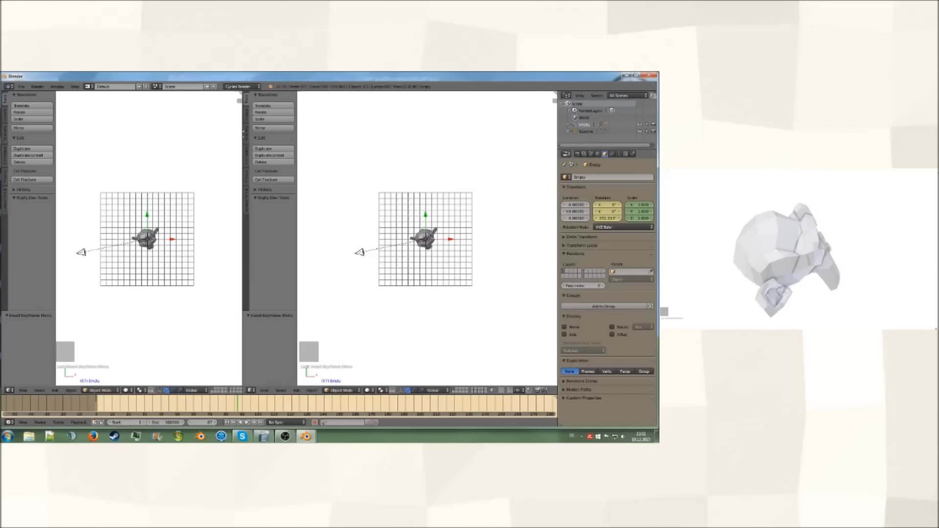
click(251, 391)
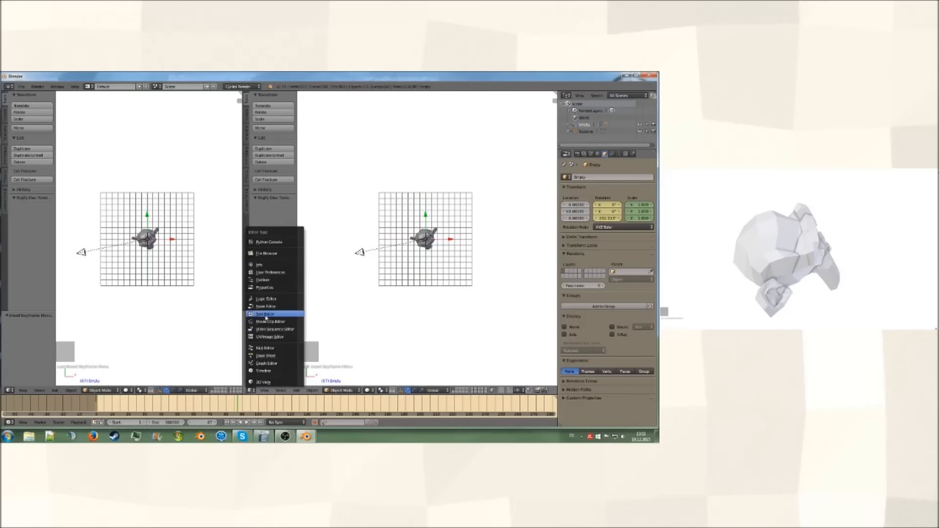
click(284, 364)
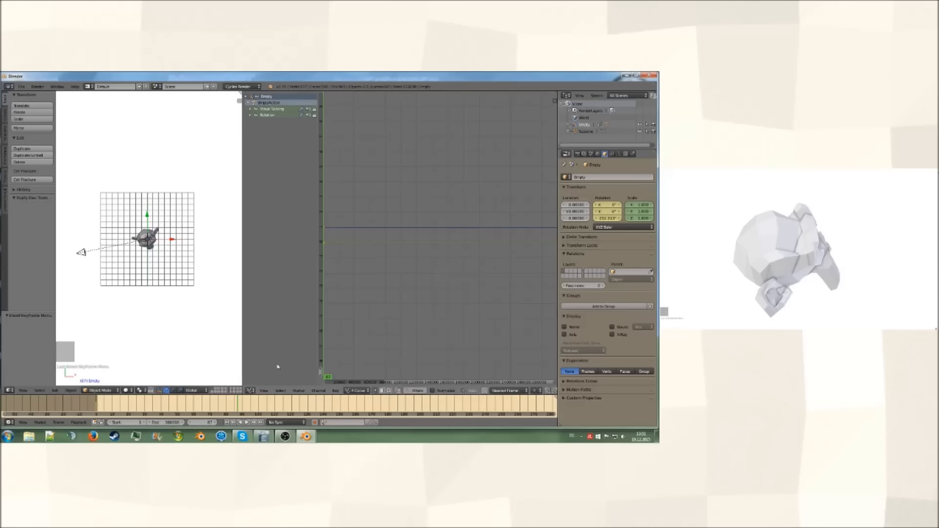
Delete the empty's Visual Scaling channels and its X and Y rotation channels, keeping only the Z Euler Rotation curve.
middle_drag(325, 263, 448, 247)
scroll(397, 258, up, 3)
scroll(450, 254, up, 6)
right_click(436, 107)
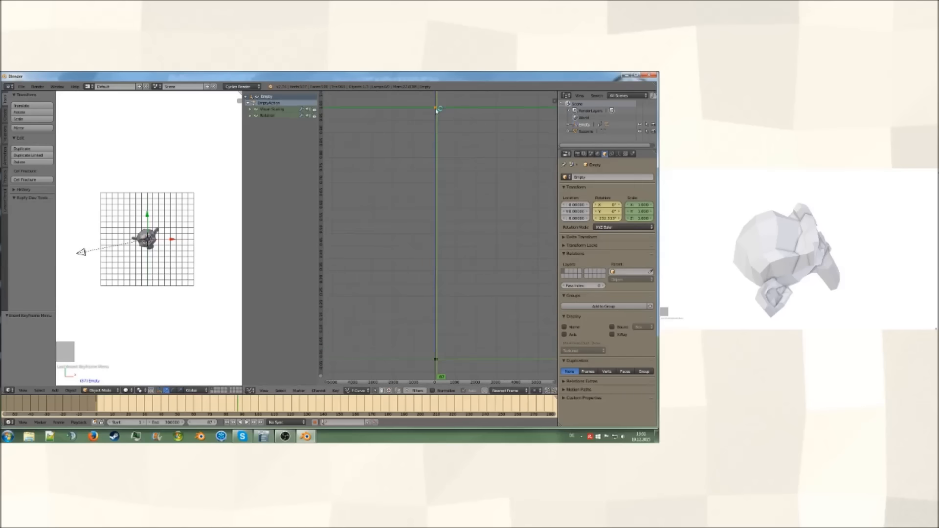
click(274, 104)
click(287, 111)
key(x)
click(251, 109)
click(275, 115)
key(x)
click(273, 115)
key(x)
click(274, 116)
Scale the selected point of the Z Euler Rotation curve to 0 to collapse its handles.
middle_drag(460, 226, 445, 278)
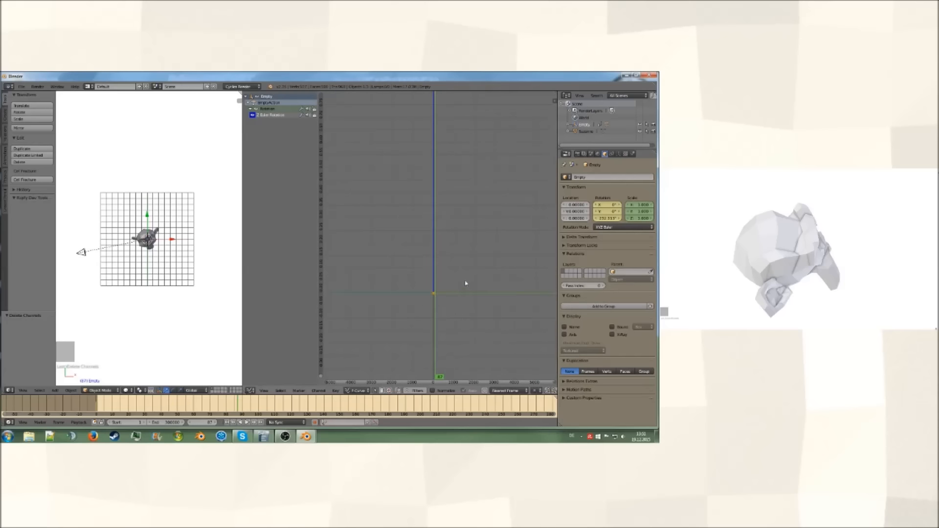
key(s)
key(0)
key(Return)
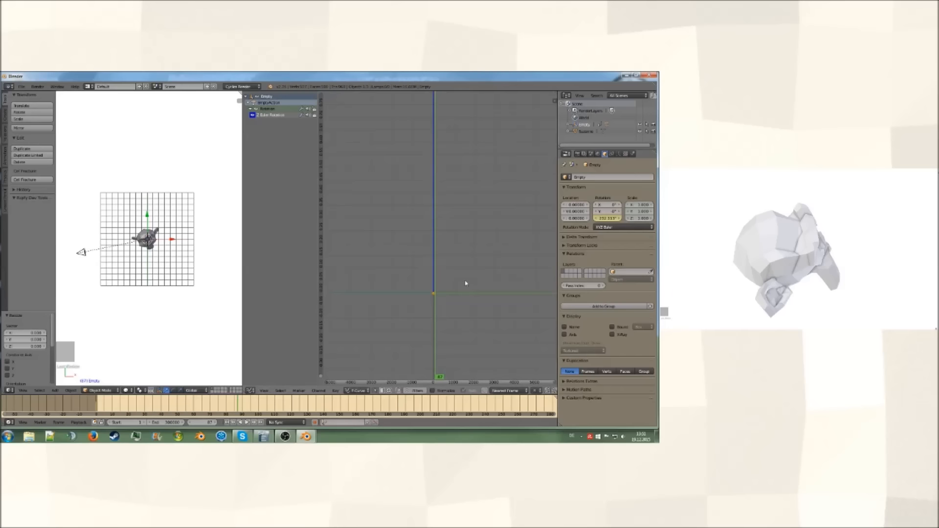
Try playing the animation and examine the Z rotation curve around its two keyframes in the Graph Editor.
middle_drag(469, 177, 456, 106)
scroll(438, 127, down, 4)
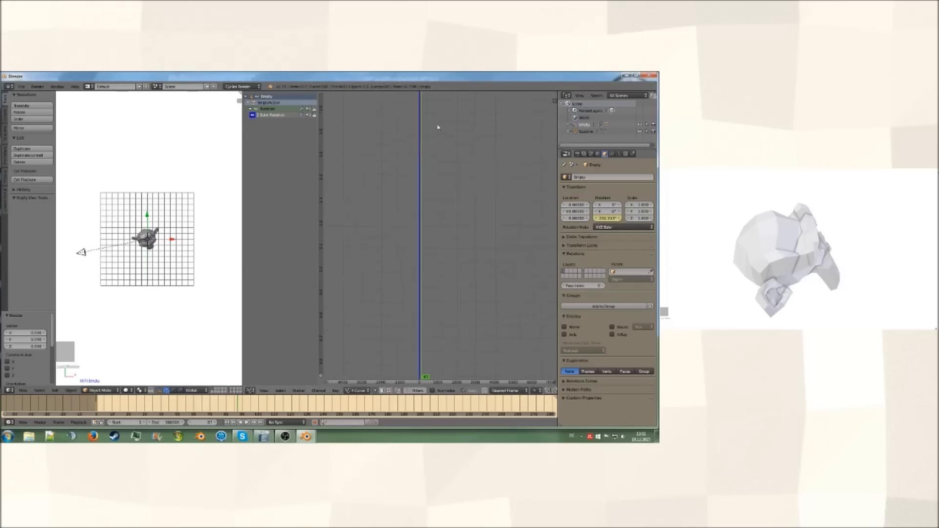
scroll(440, 134, down, 12)
middle_drag(445, 130, 465, 113)
scroll(324, 249, down, 2)
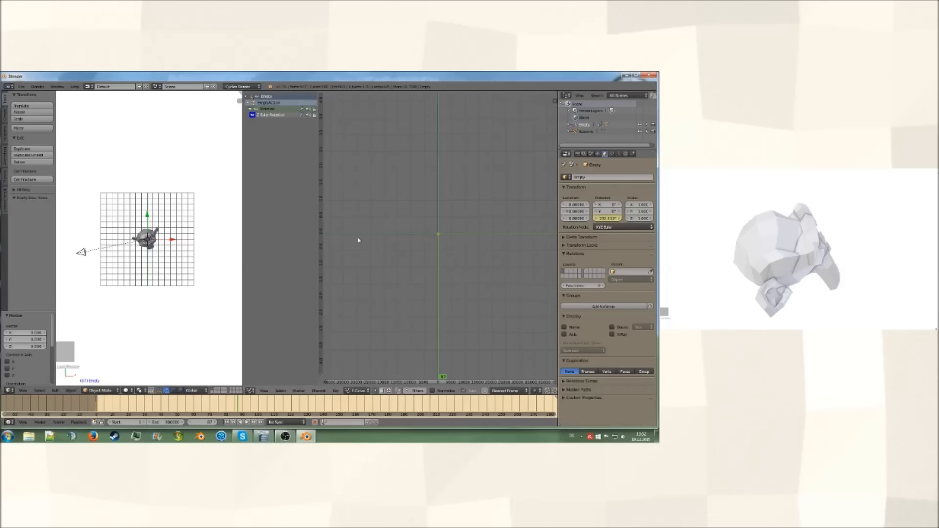
key(alt+a)
key(Escape)
middle_drag(452, 233, 442, 293)
key(a)
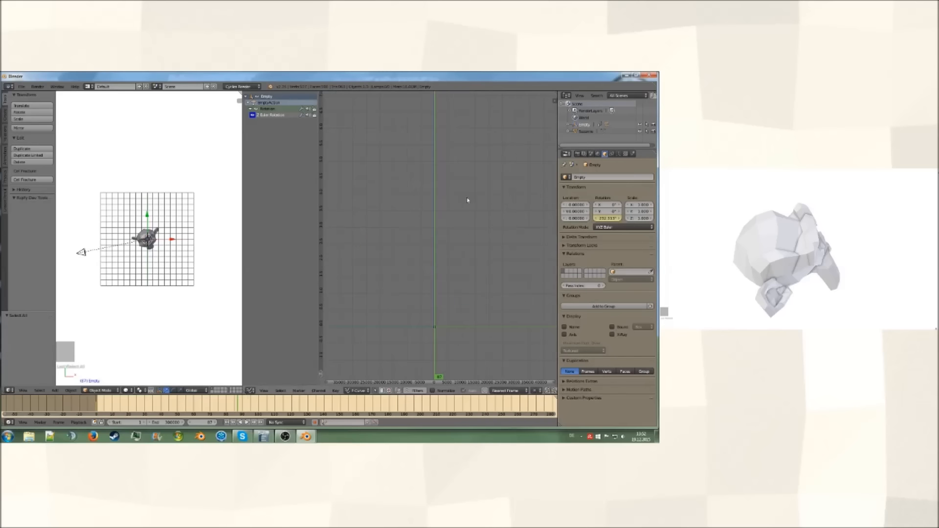
scroll(457, 151, up, 3)
scroll(458, 147, up, 2)
scroll(460, 215, down, 1)
scroll(468, 185, down, 6)
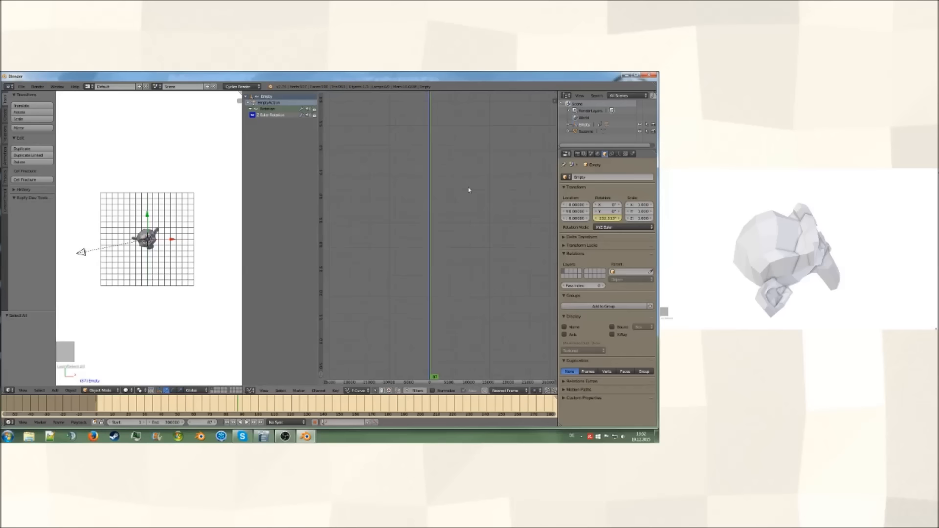
scroll(470, 176, down, 2)
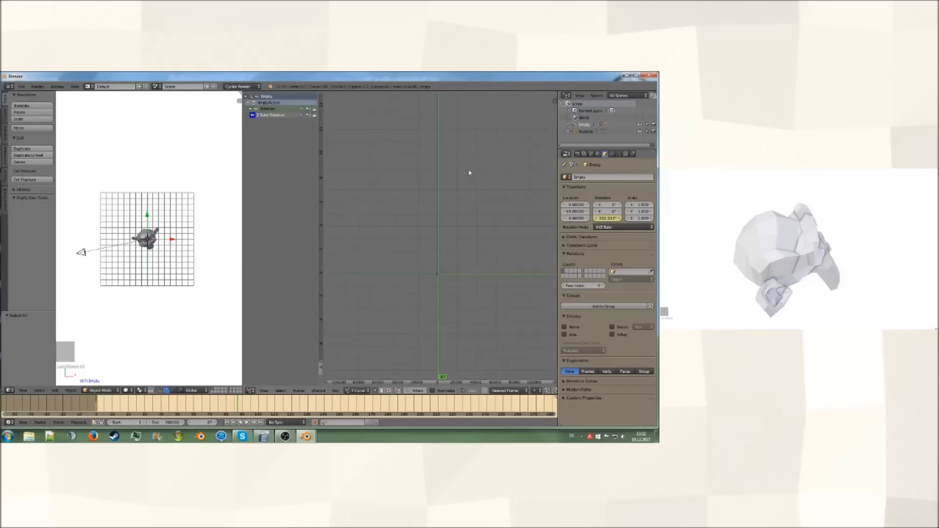
middle_drag(472, 157, 469, 266)
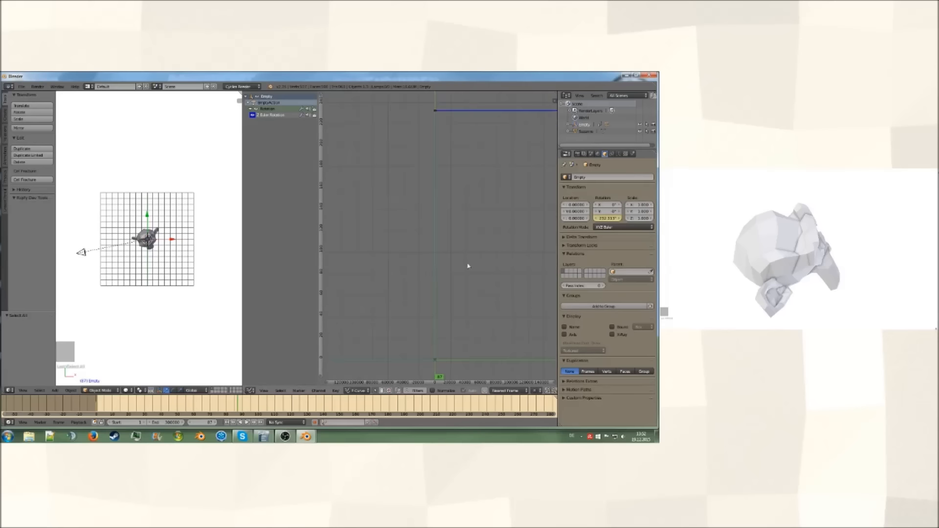
Scale the upper Z rotation keyframe's handles to 0 and set that keyframe's frame to 300000.
key(s)
click(482, 171)
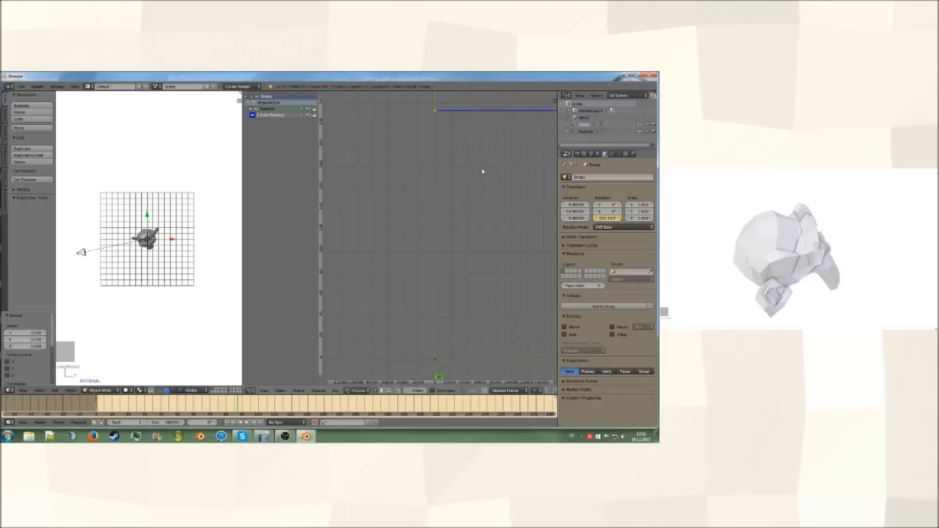
click(555, 101)
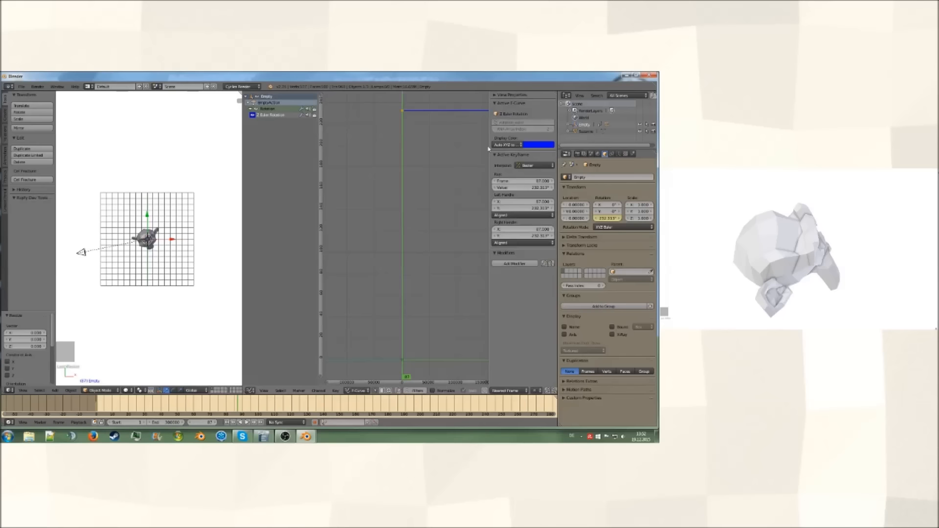
middle_drag(488, 149, 478, 152)
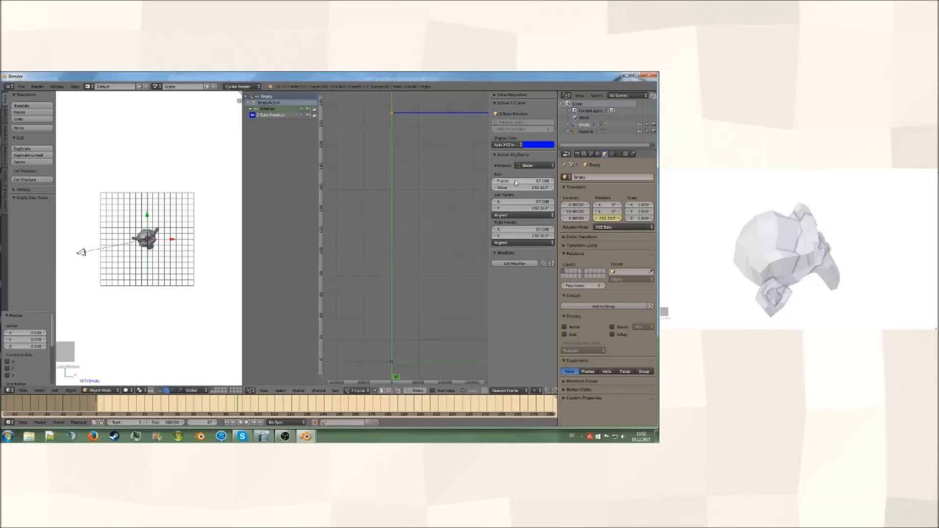
click(521, 183)
text(10)
key(Return)
Collapse the end keyframe's handles by scaling them to 0 and set its rotation value to 10000°.
middle_drag(427, 220, 394, 219)
key(s)
key(0)
click(352, 243)
click(534, 187)
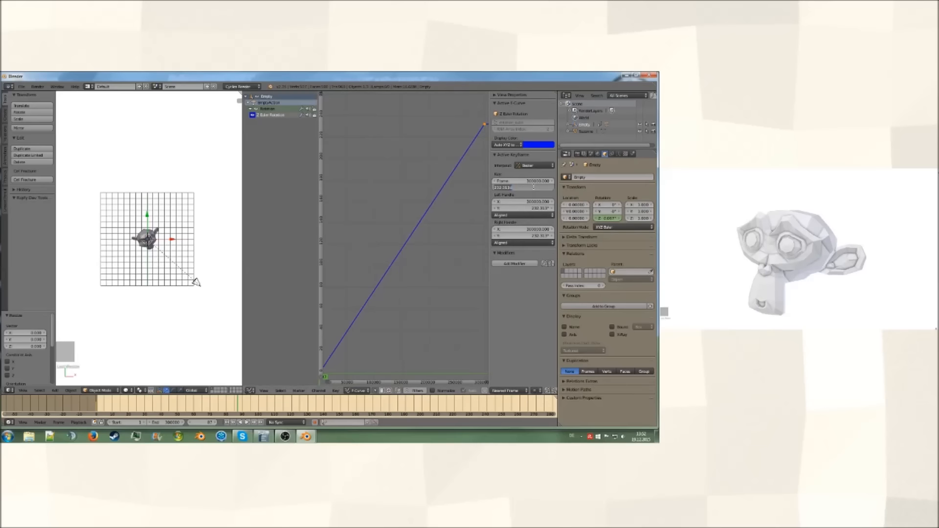
text(10000)
key(Return)
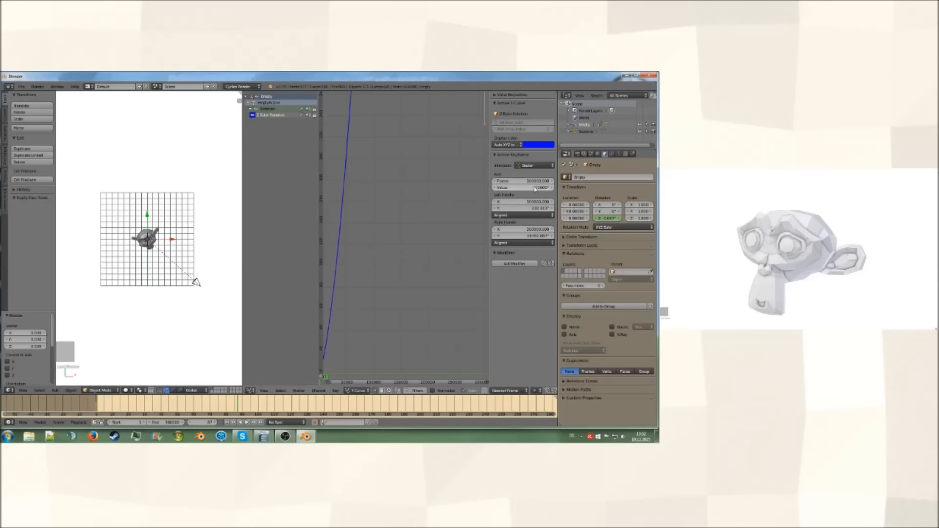
Straighten the steeper Z rotation curve by scaling the end keyframe's handles to 0, and play the animation briefly.
ctrl+middle_drag(437, 209, 453, 221)
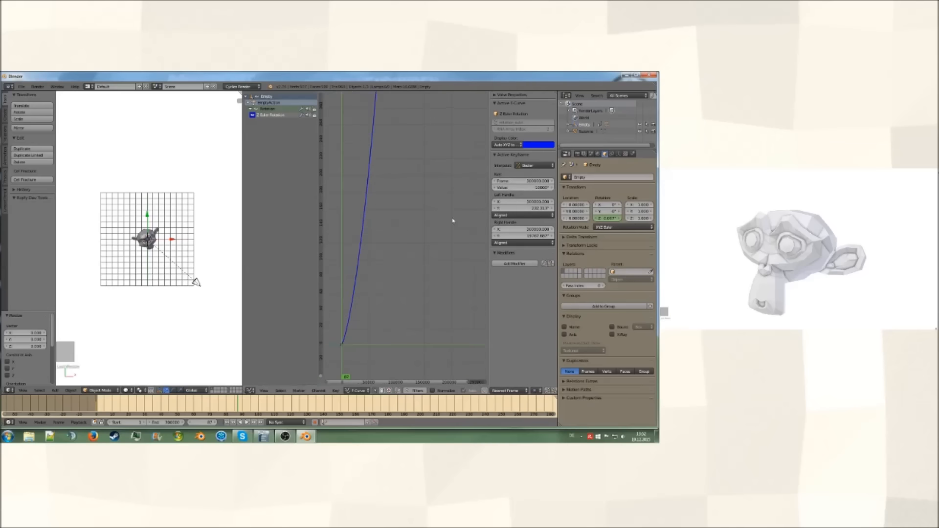
key(s)
key(0)
key(Return)
middle_drag(390, 287, 423, 265)
key(alt+a)
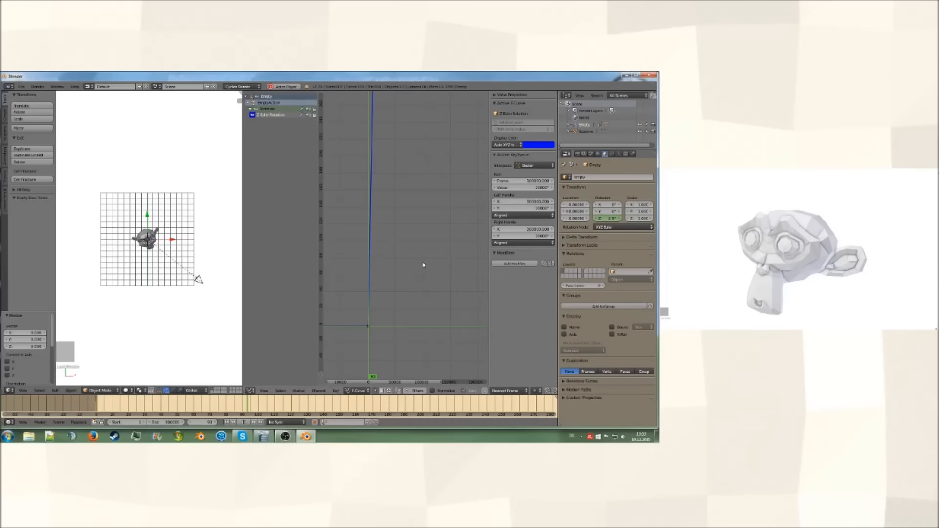
key(alt+a)
Set the end keyframe's Z rotation value to 50000° and play the animation to check the camera's speed.
click(523, 187)
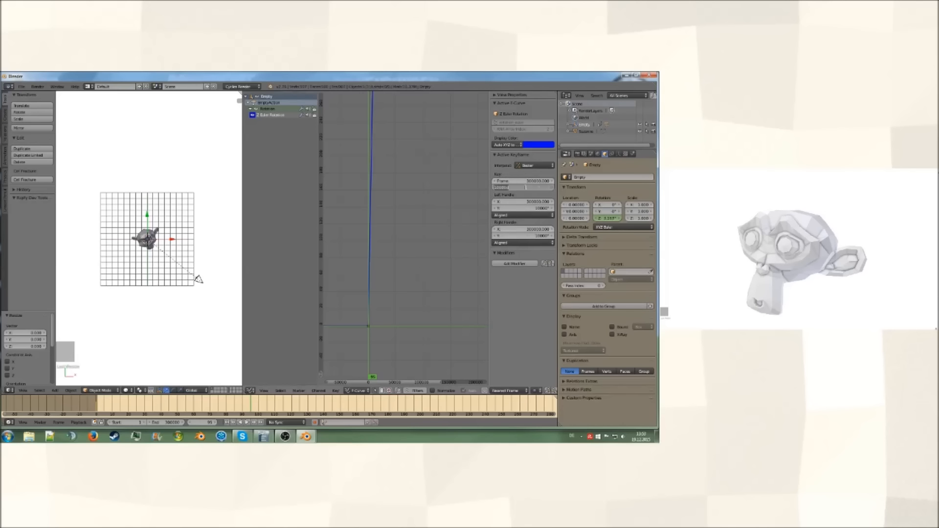
text(5000)
key(Return)
key(alt+a)
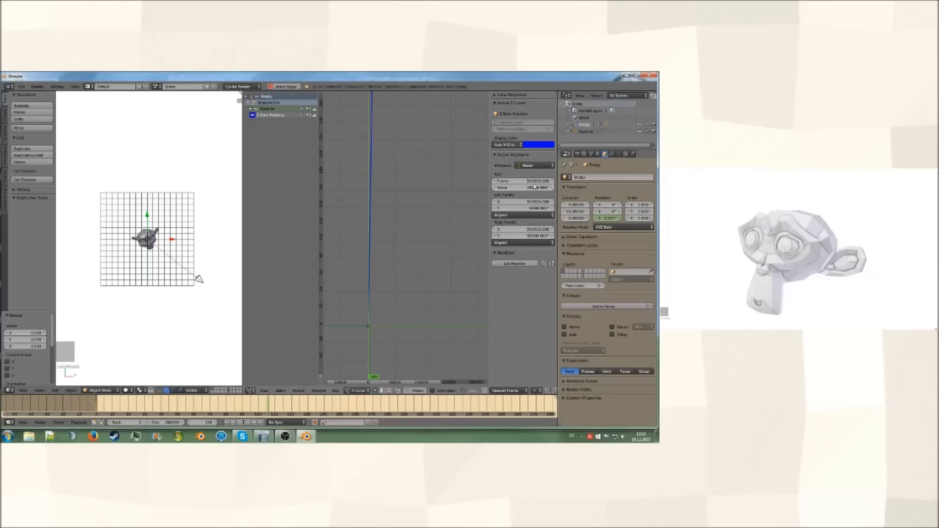
Set the end keyframe's frame to 100000 and stop the animation playback.
click(528, 182)
key(BackSpace)
text(100000)
key(Return)
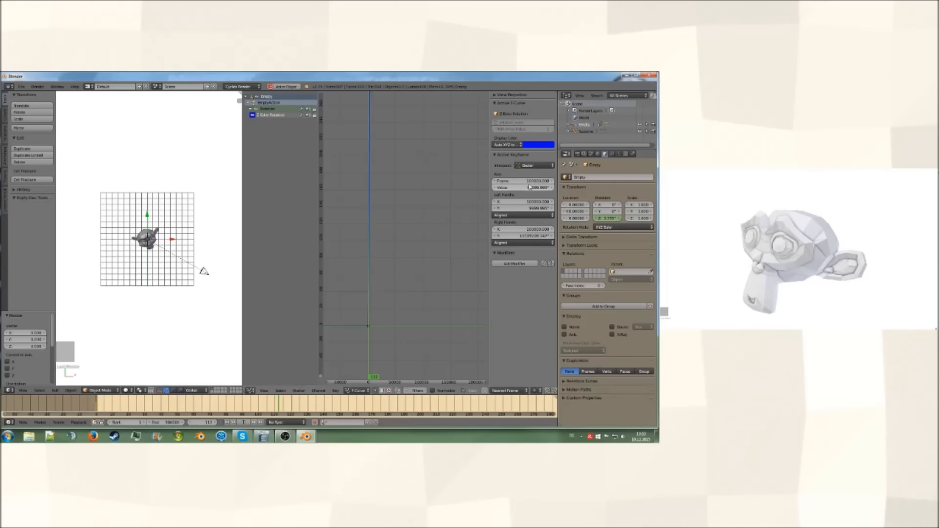
key(alt+a)
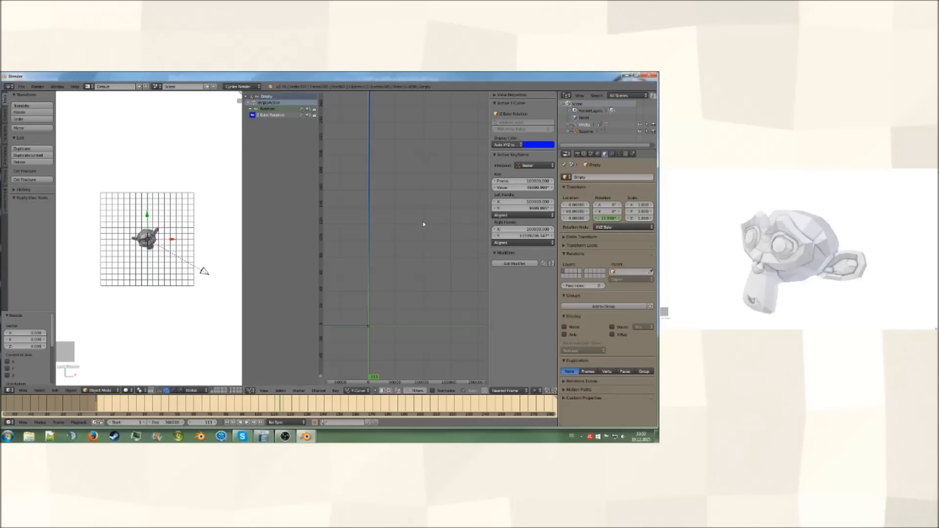
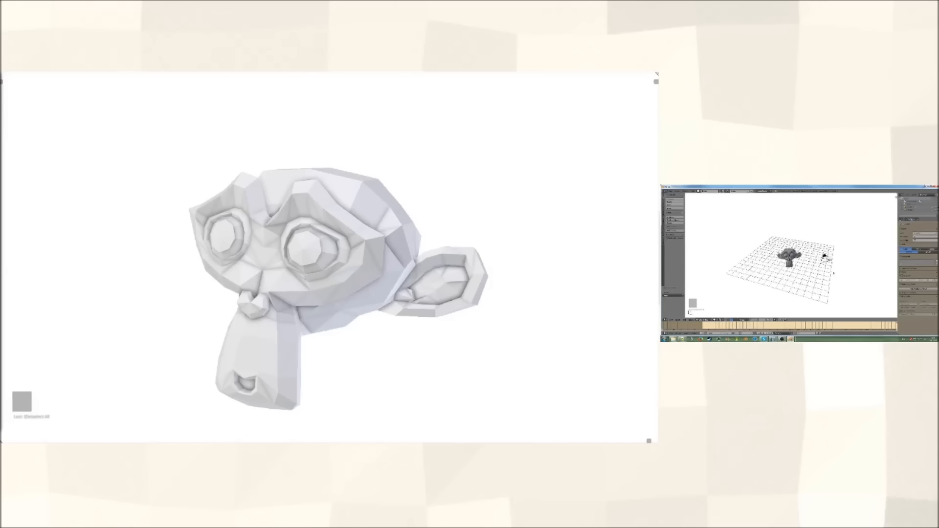
Add a text object to the scene and move it along the Z axis.
key(shift+a)
mouse_move(827, 269)
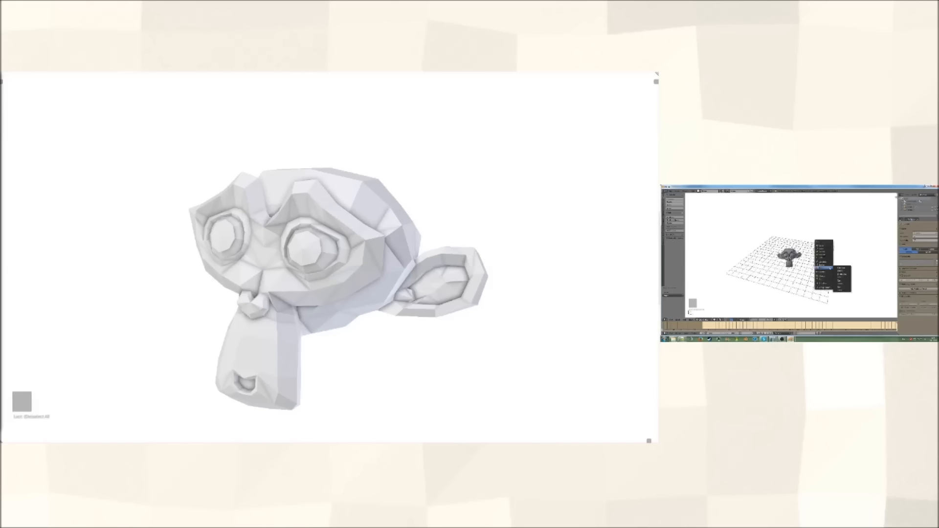
click(827, 259)
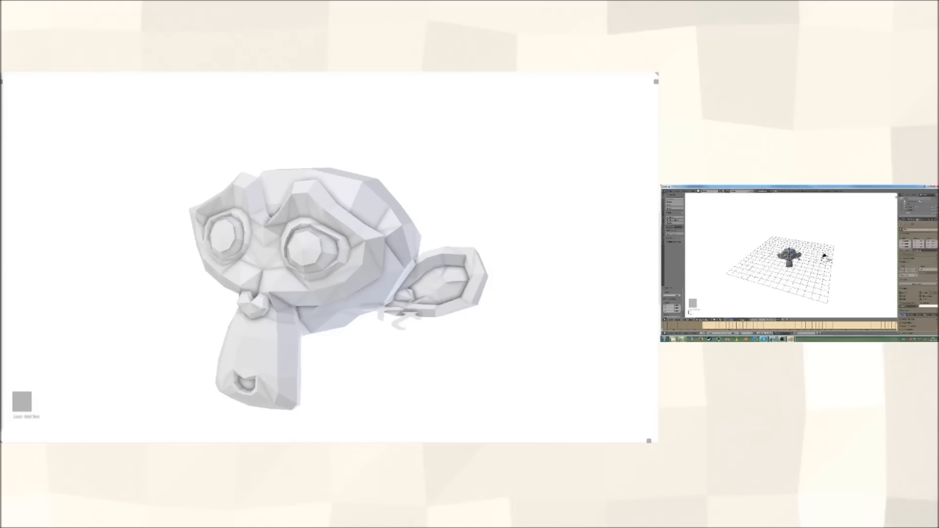
scroll(792, 266, up, 3)
key(g)
key(z)
click(803, 240)
Replace the default text with the placeholder "lrmvkhr," and move the text along the Y axis to sit behind the monkey.
middle_drag(802, 240, 820, 274)
key(Tab)
key(BackSpace)
key(BackSpace)
key(BackSpace)
key(BackSpace)
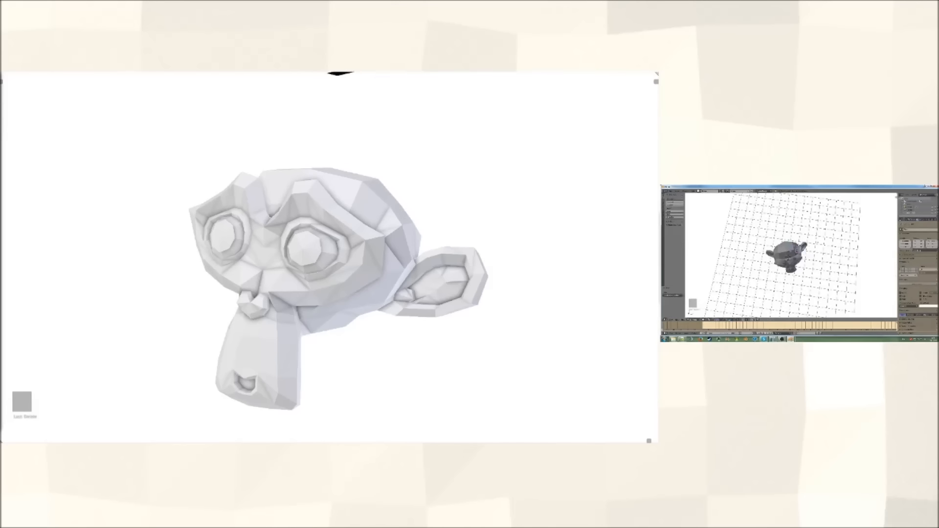
text(mvkhr,)
key(Tab)
key(g)
key(y)
click(807, 231)
Load a different font file from the system's fonts folder for the text object.
click(928, 221)
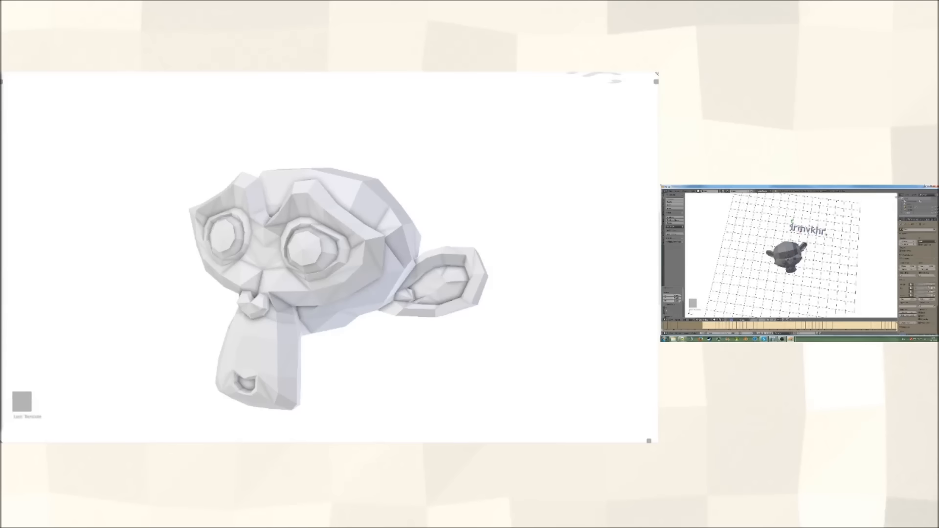
click(932, 285)
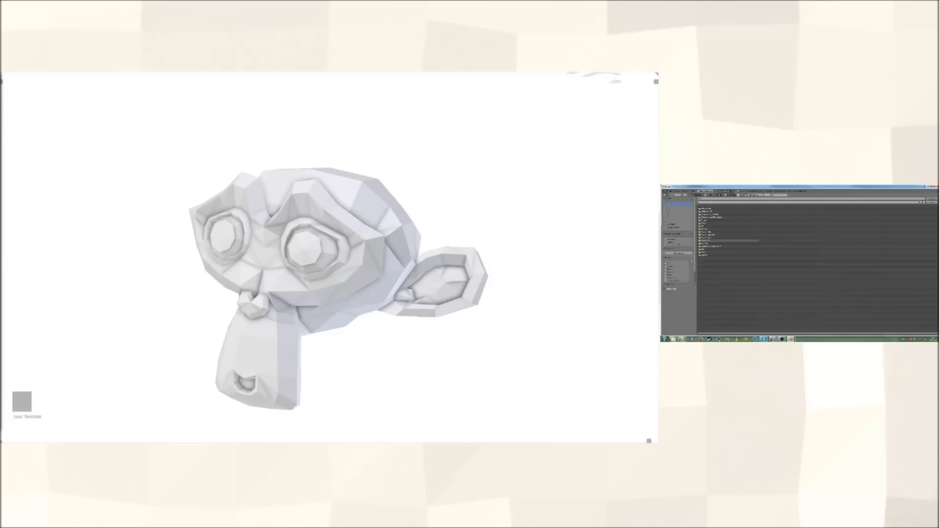
click(707, 255)
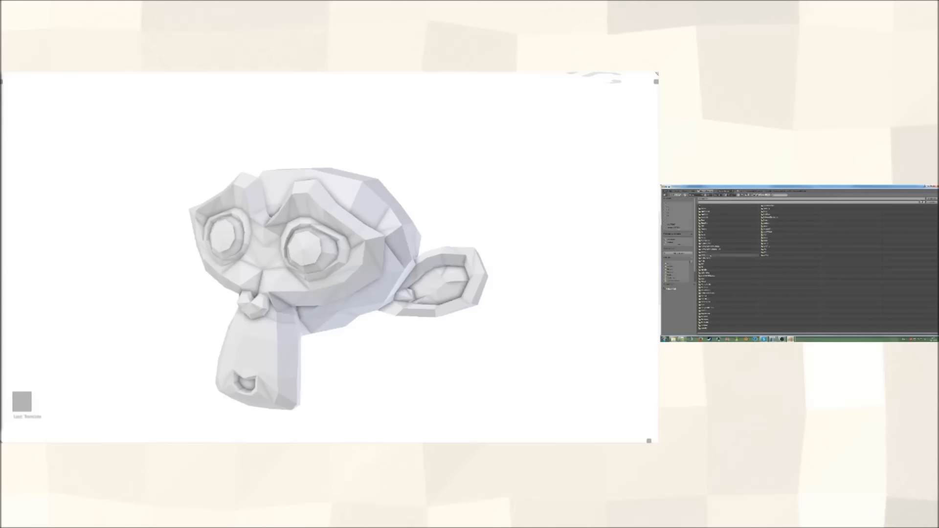
click(718, 255)
scroll(718, 252, down, 5)
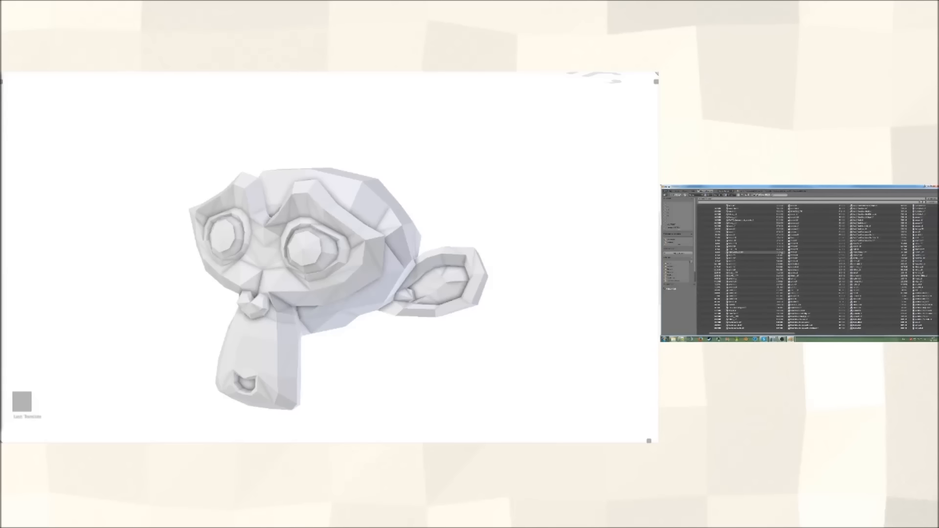
scroll(777, 252, down, 5)
scroll(782, 254, down, 5)
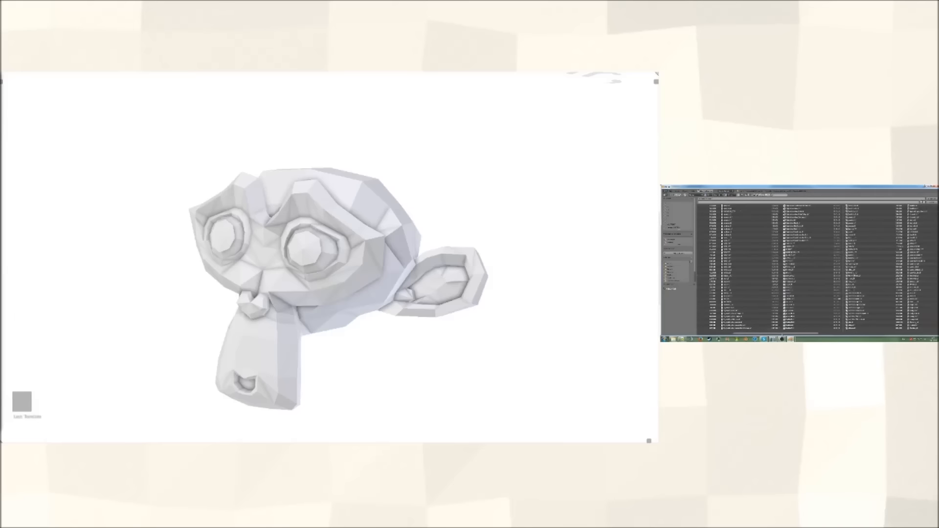
scroll(813, 268, down, 4)
scroll(817, 267, down, 4)
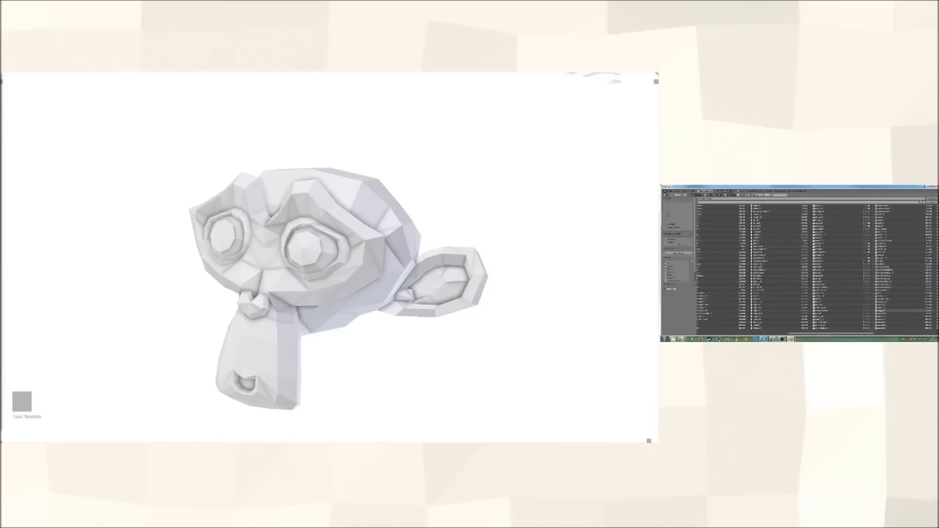
double_click(892, 285)
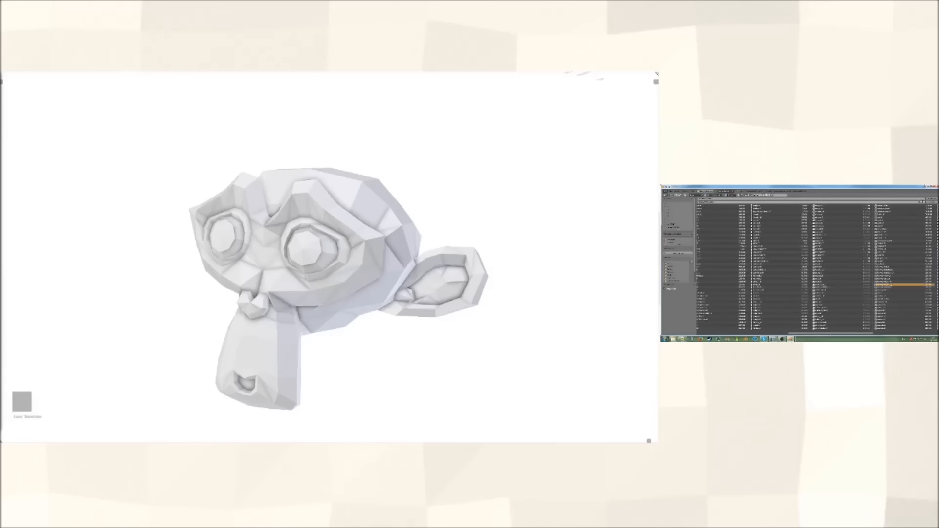
Give the text a new material with a black diffuse colour and set the viewport shading to Material.
scroll(791, 255, up, 3)
middle_drag(791, 255, 787, 252)
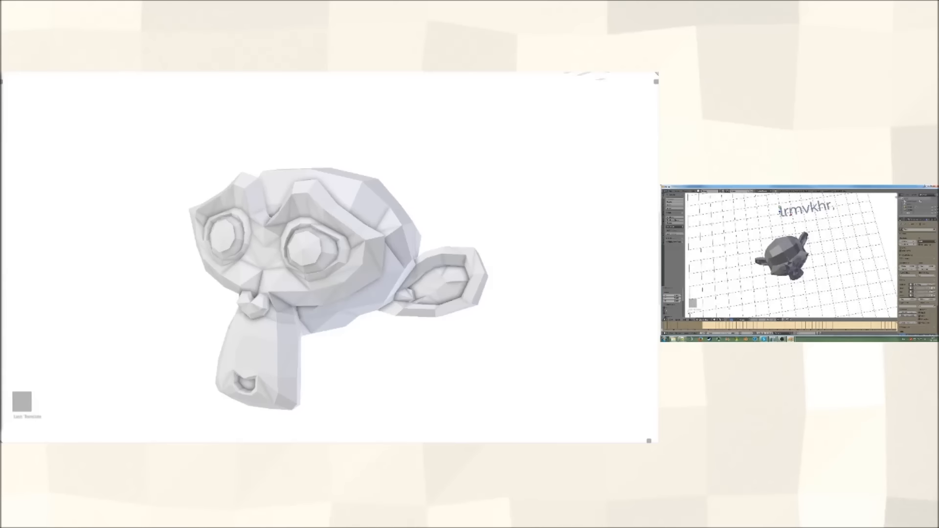
click(927, 221)
click(915, 239)
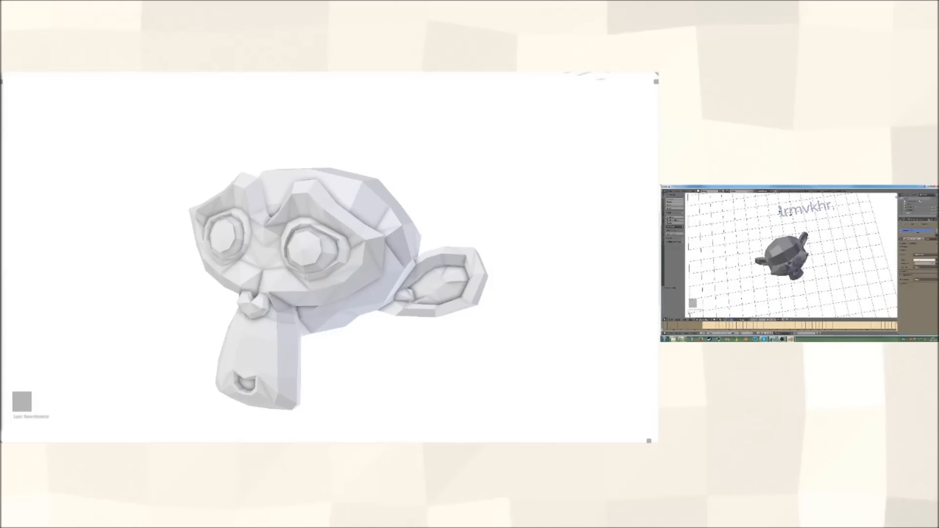
click(920, 261)
drag(914, 229, 910, 235)
click(716, 320)
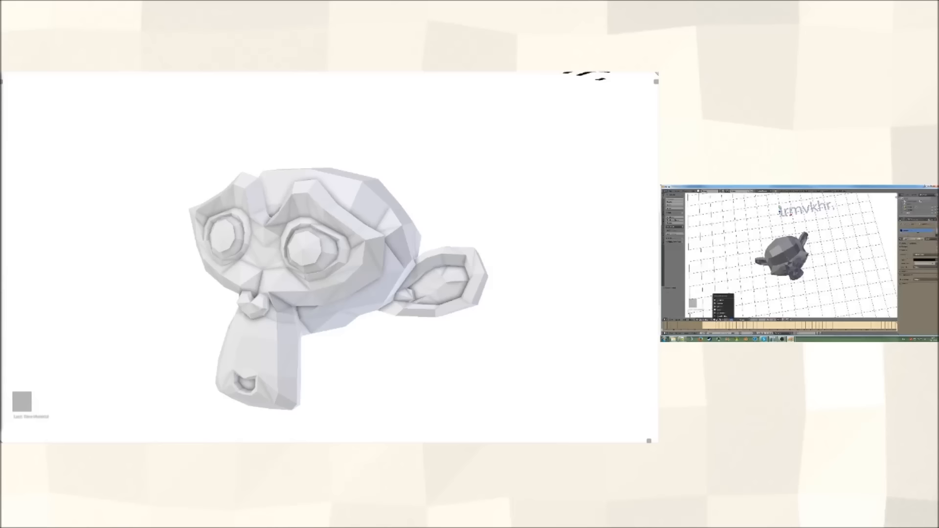
click(721, 304)
Move the text into the camera's frame and, looking through the camera, place it across the monkey.
scroll(792, 255, down, 3)
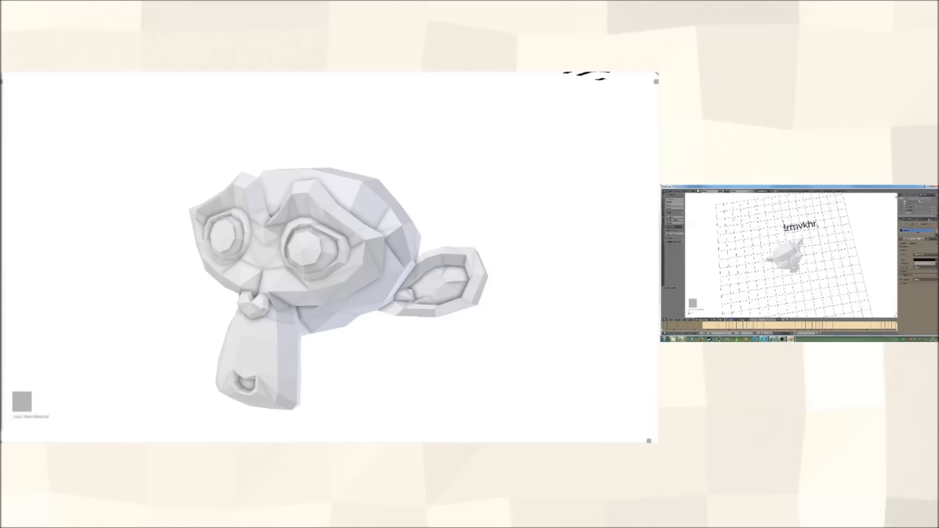
middle_drag(798, 255, 808, 242)
key(g)
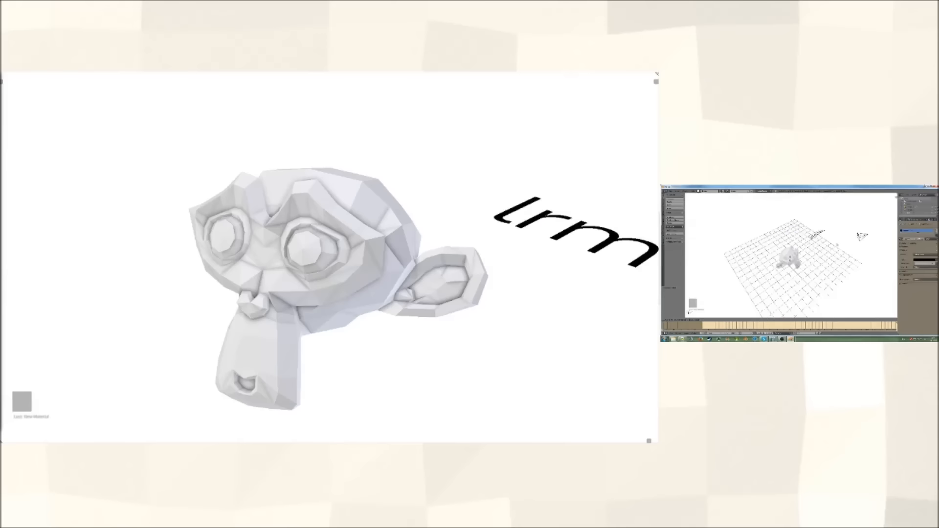
click(853, 251)
key(KP_0)
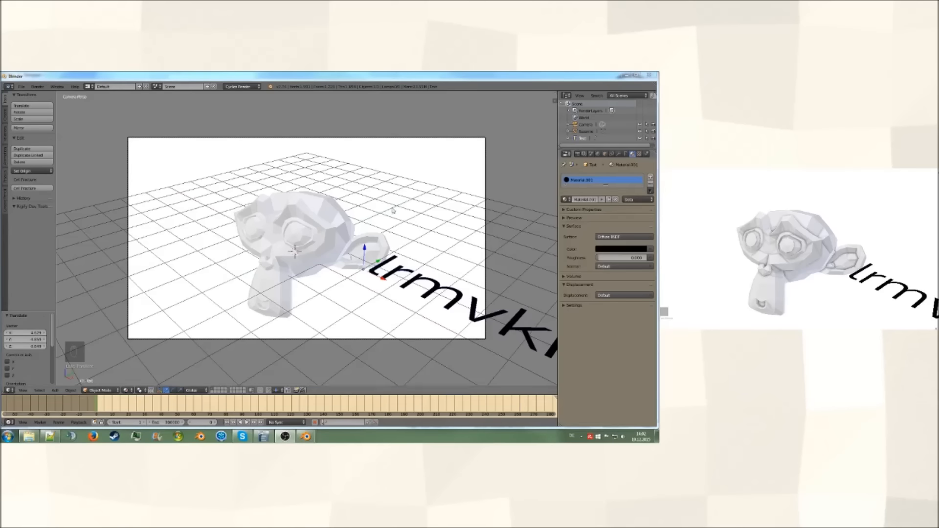
key(g)
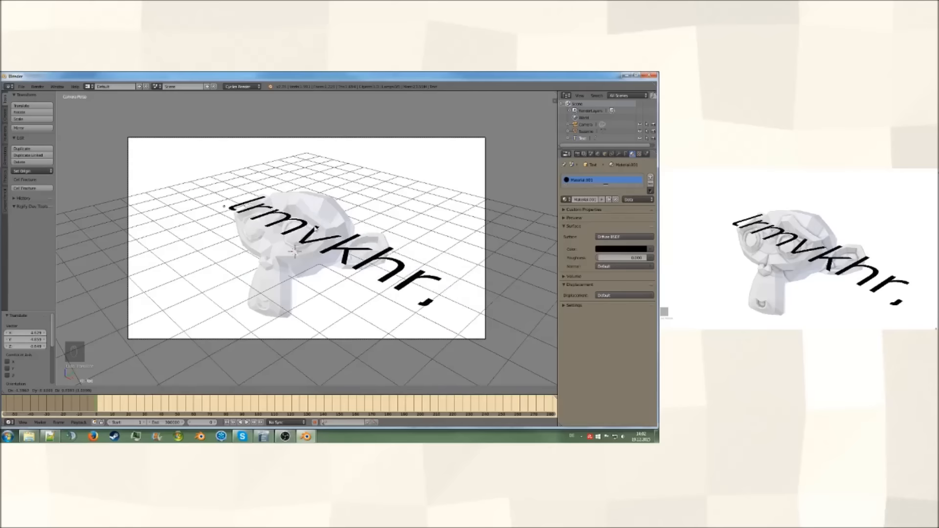
key(Return)
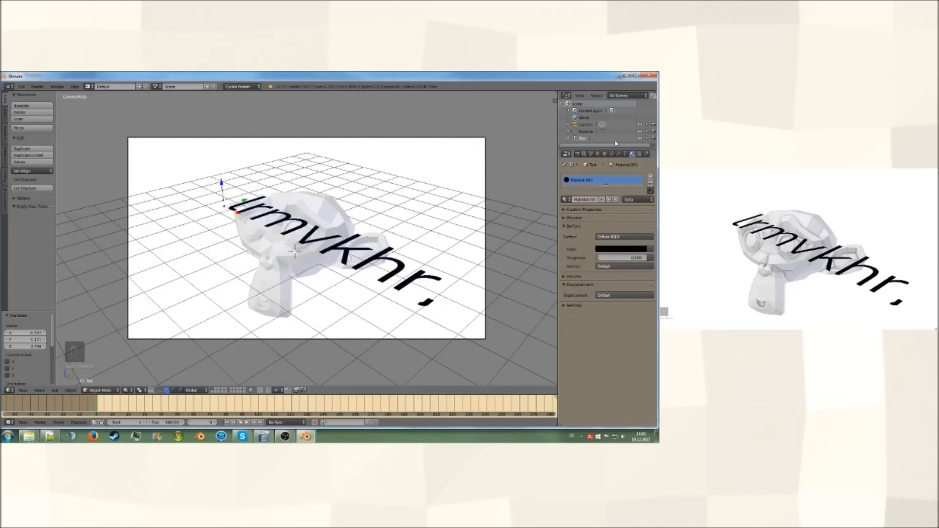
Add a Copy Rotation constraint targeting the Camera to the text and centre the text over the monkey.
click(619, 154)
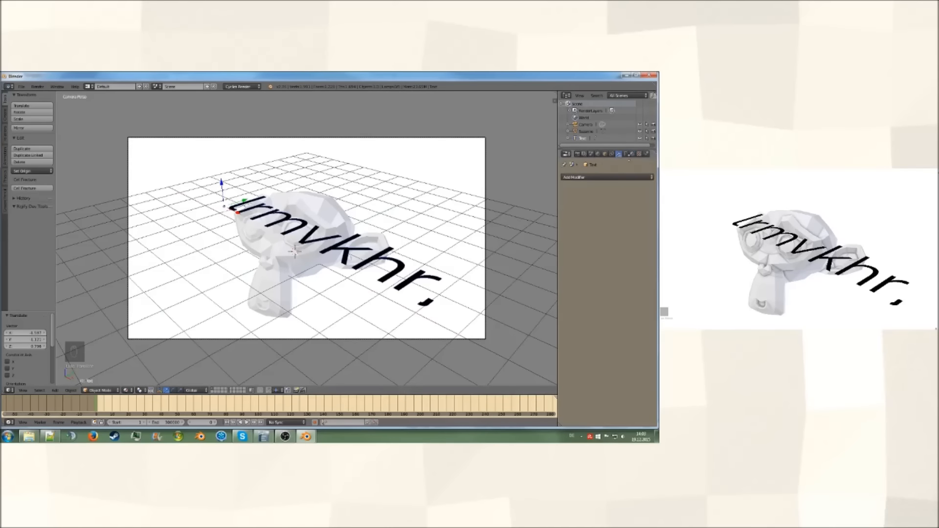
click(613, 155)
click(606, 177)
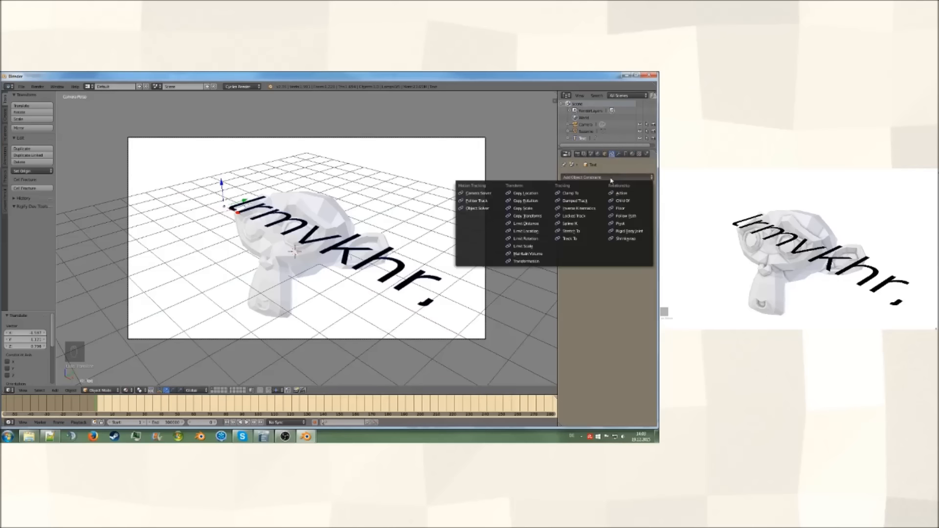
click(538, 201)
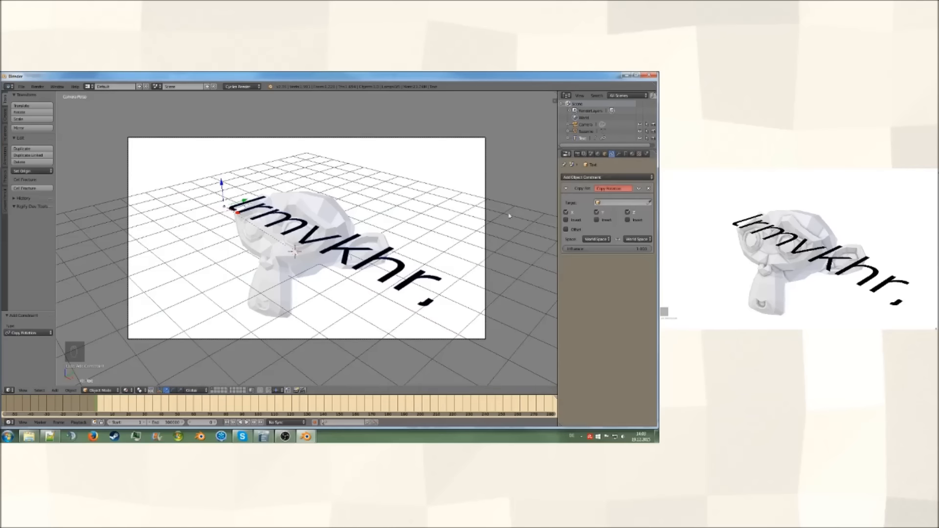
click(620, 203)
click(600, 215)
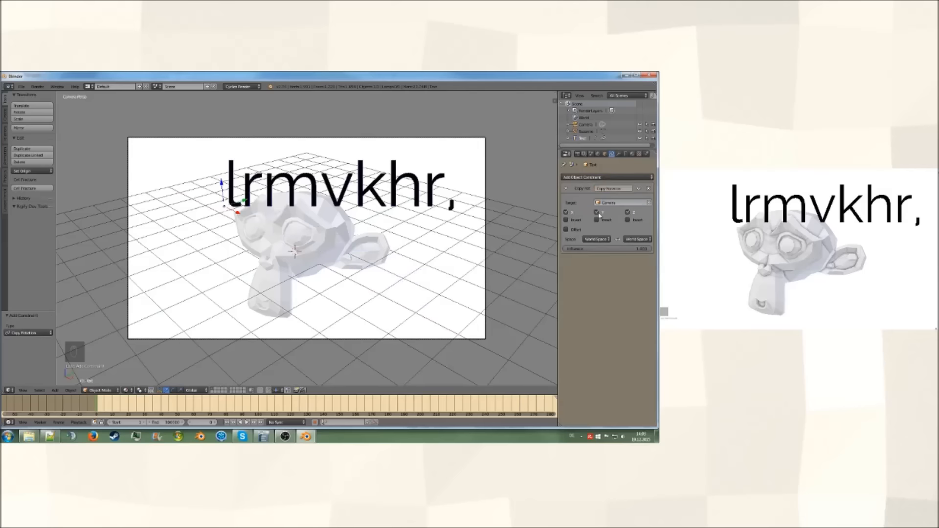
key(g)
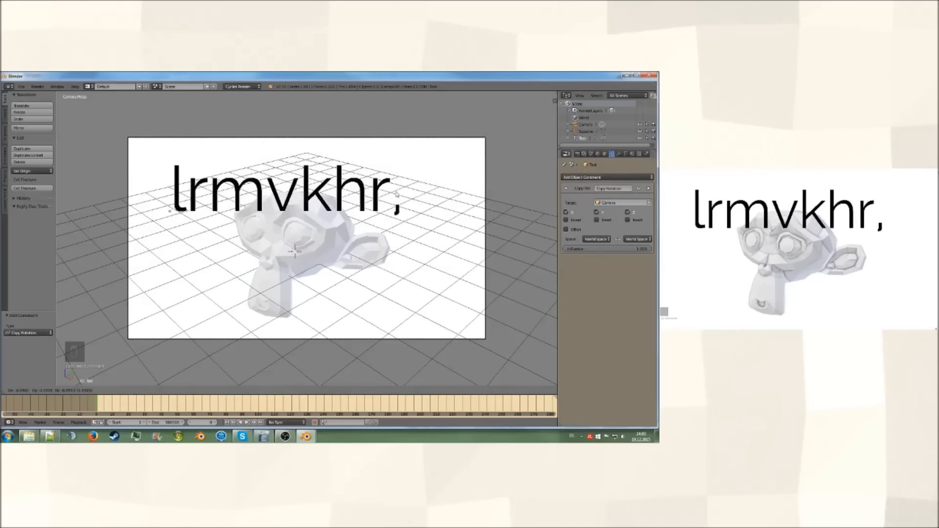
click(414, 258)
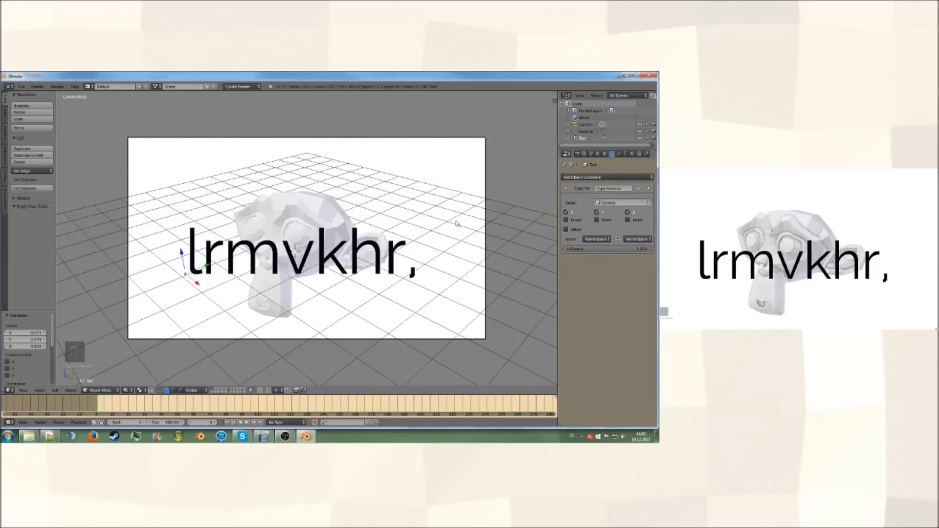
Replace the placeholder text with "00" and move it to the lower part of the camera frame.
key(Tab)
key(BackSpace)
key(BackSpace)
key(BackSpace)
key(BackSpace)
key(BackSpace)
key(BackSpace)
key(BackSpace)
key(BackSpace)
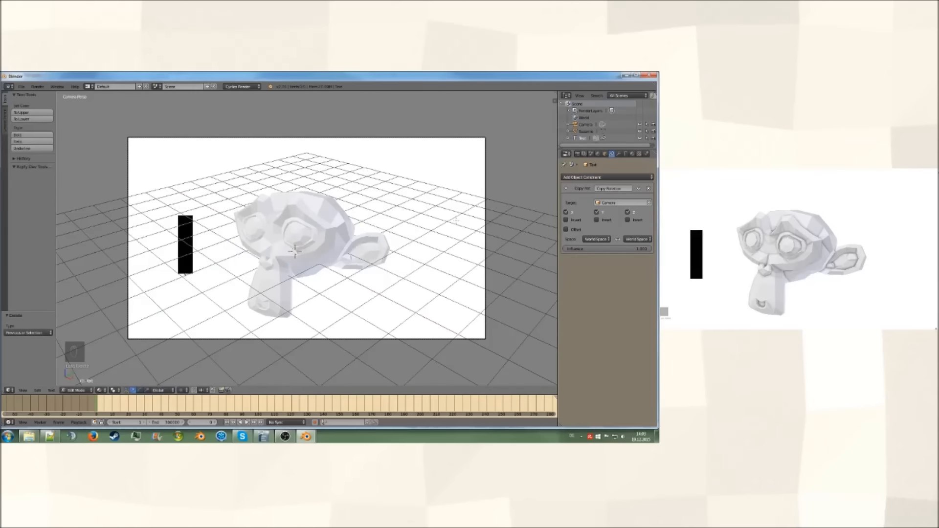
text(oo)
key(Tab)
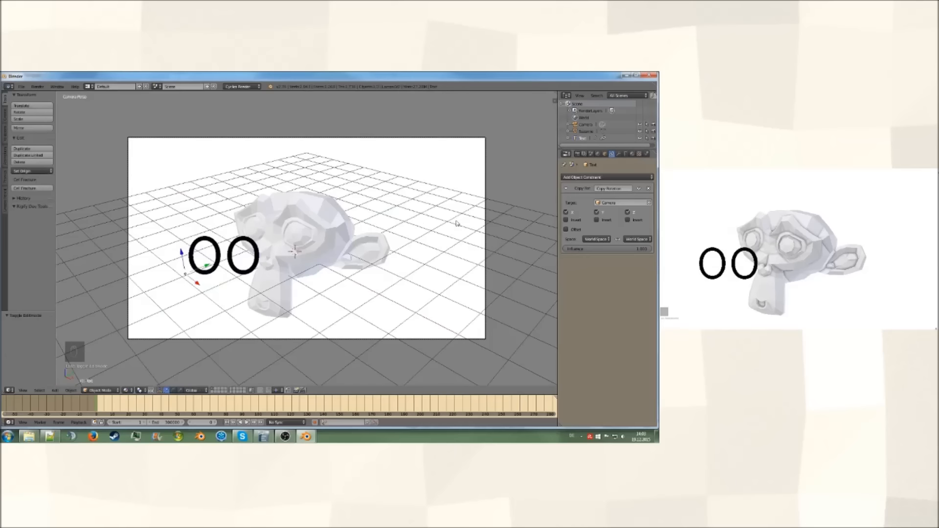
key(g)
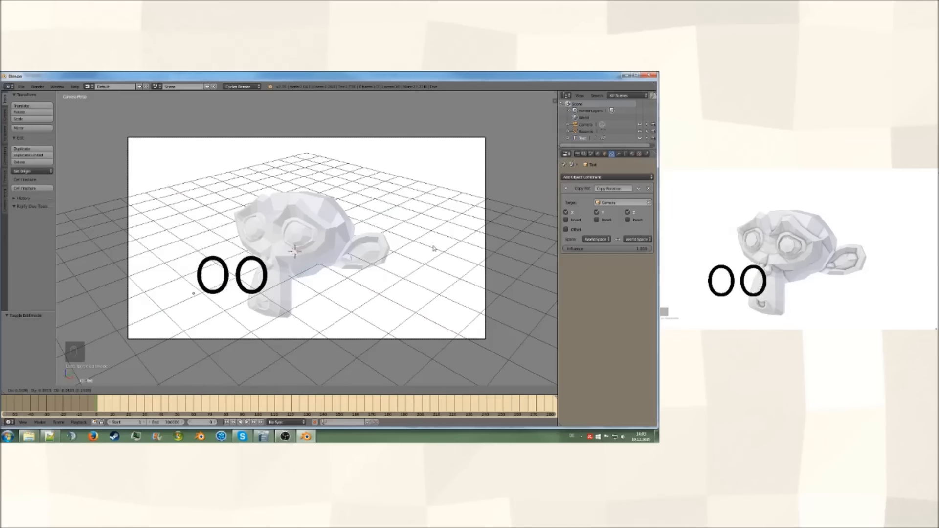
click(434, 249)
Duplicate the "00" text twice and line up the copies in a row across the camera frame.
key(shift+d)
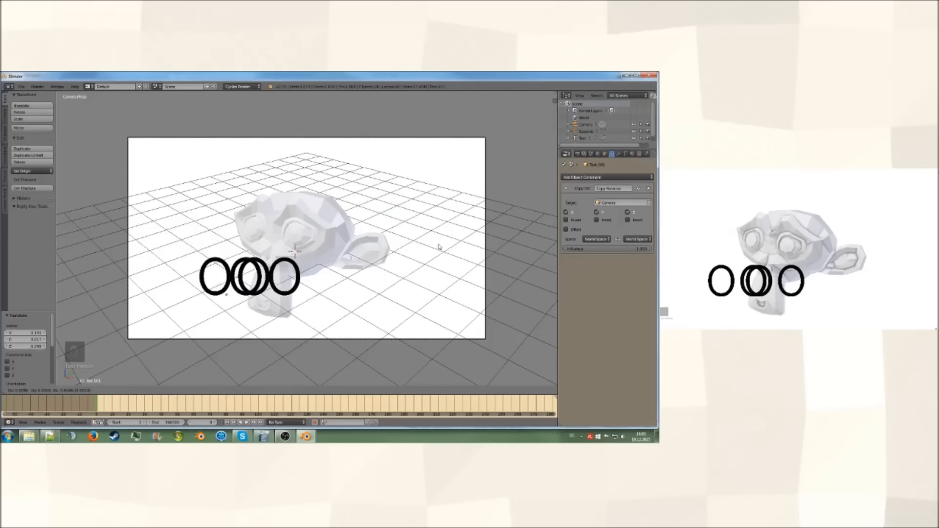
click(495, 252)
key(shift+d)
click(83, 250)
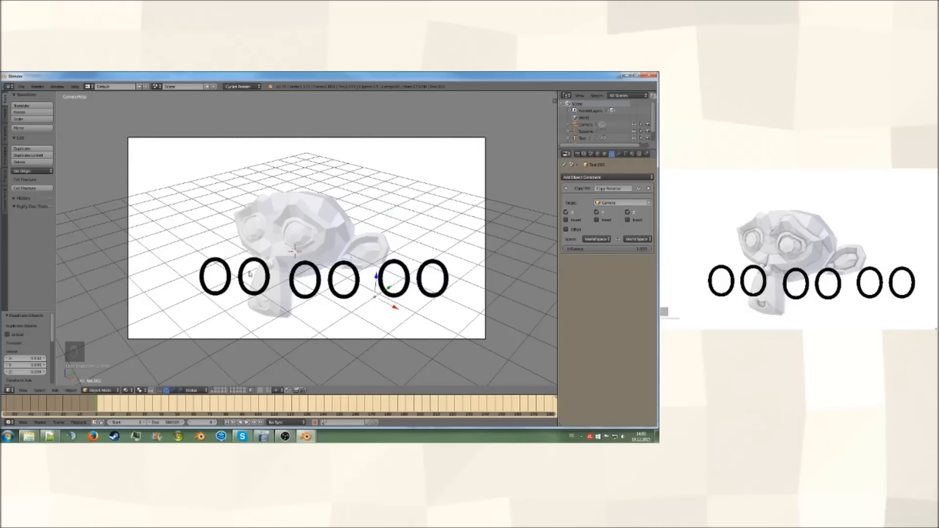
Turn a duplicate of the last "00" into a ":" text and place colons between the three number pairs.
key(shift+d)
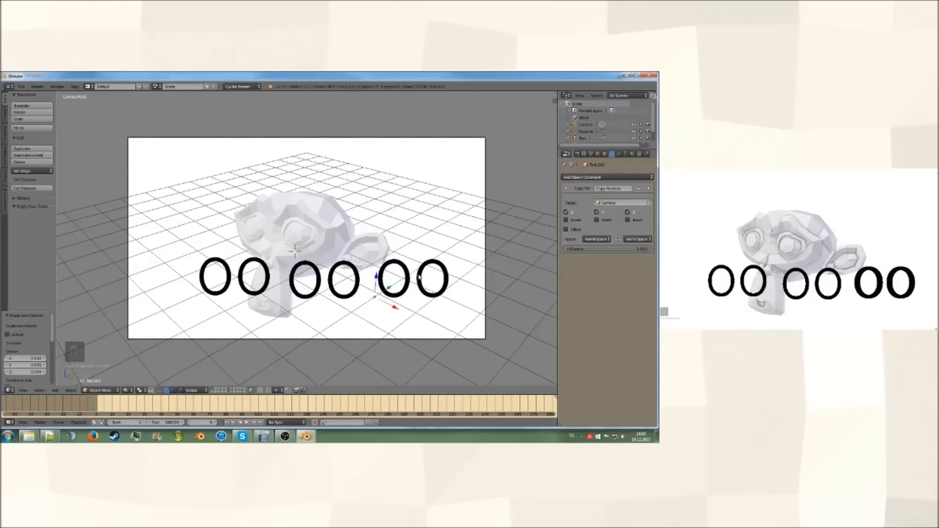
click(392, 277)
key(Tab)
key(BackSpace)
key(BackSpace)
key(BackSpace)
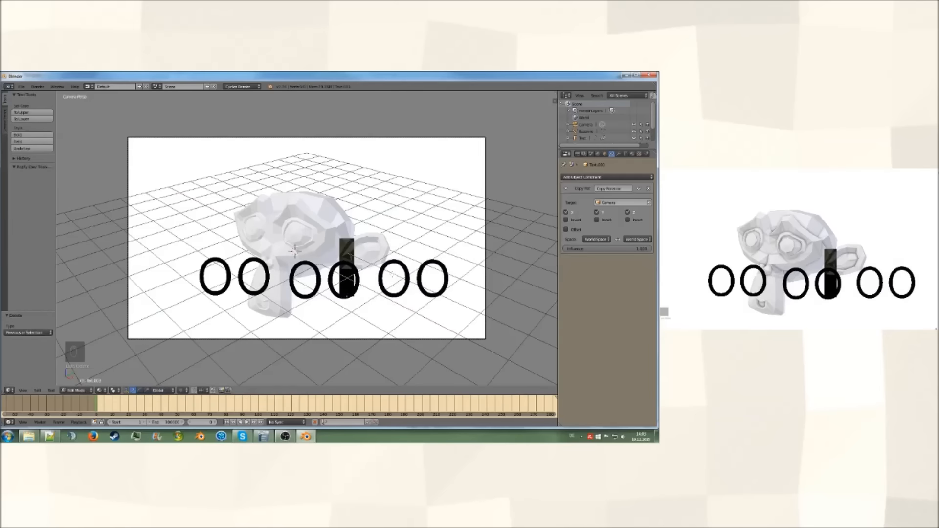
key(Tab)
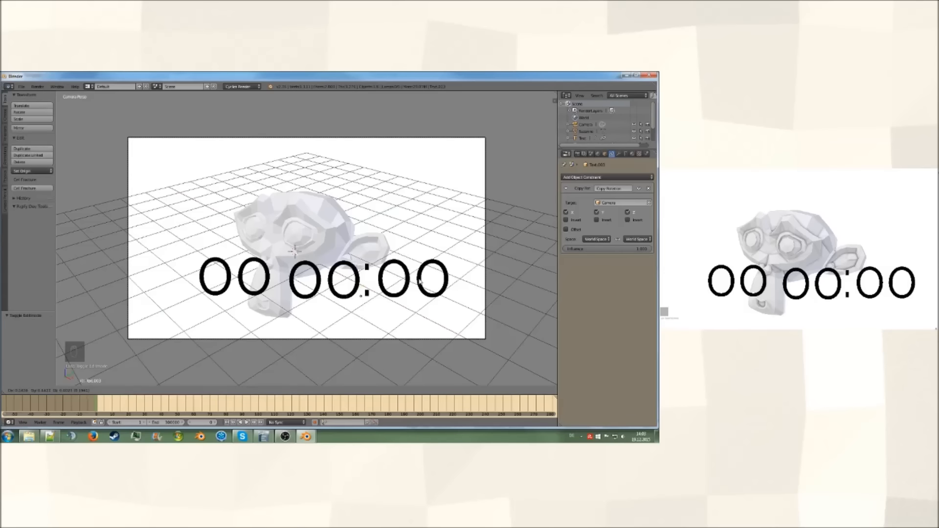
click(421, 282)
key(shift+d)
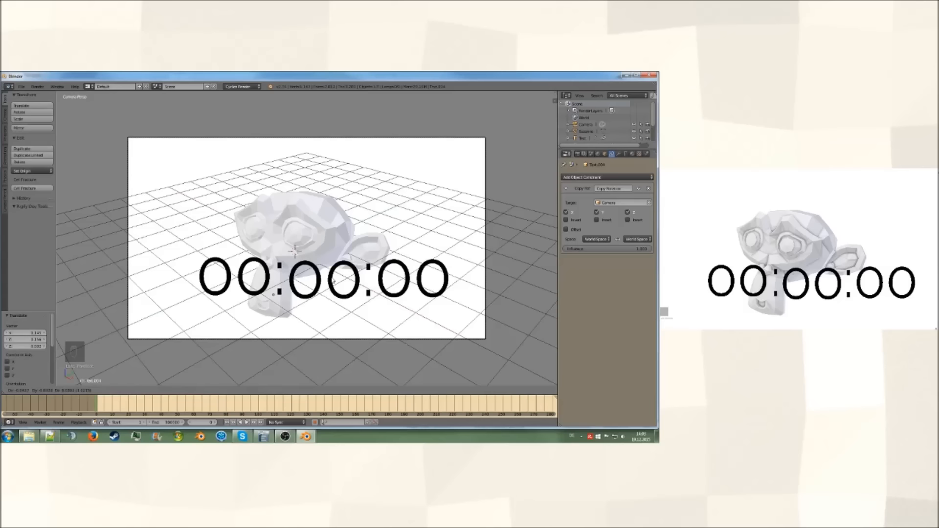
click(334, 281)
Select all number and colon text objects of the time display together.
shift+right_click(265, 278)
shift+right_click(320, 283)
shift+right_click(368, 294)
shift+right_click(385, 290)
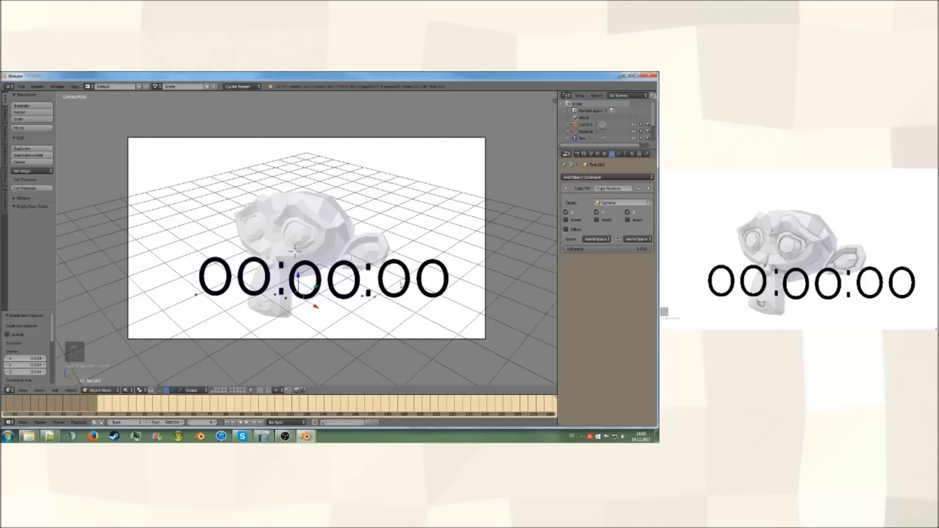
key(g)
key(z)
key(Escape)
key(s)
key(z)
key(0)
key(Escape)
Move the whole time display below the monkey and scale it down to about two thirds of its width.
key(g)
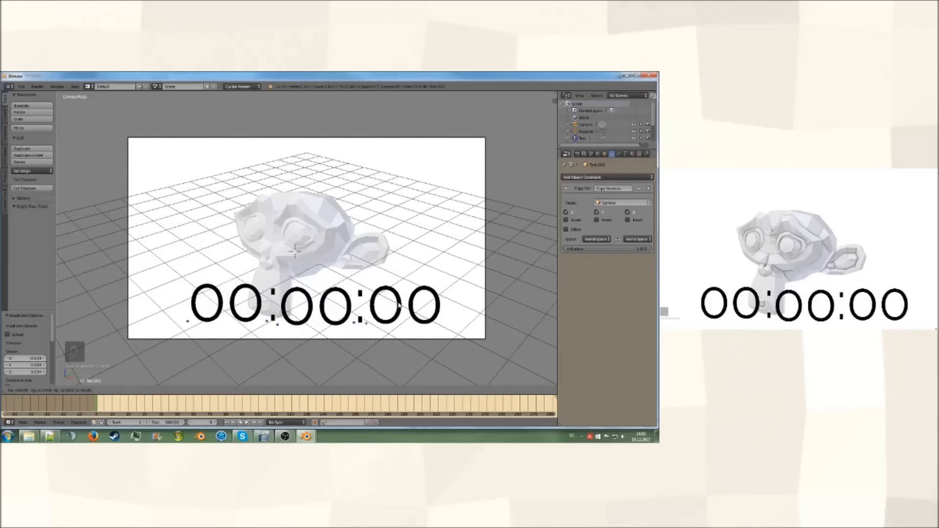
click(399, 306)
key(s)
click(389, 278)
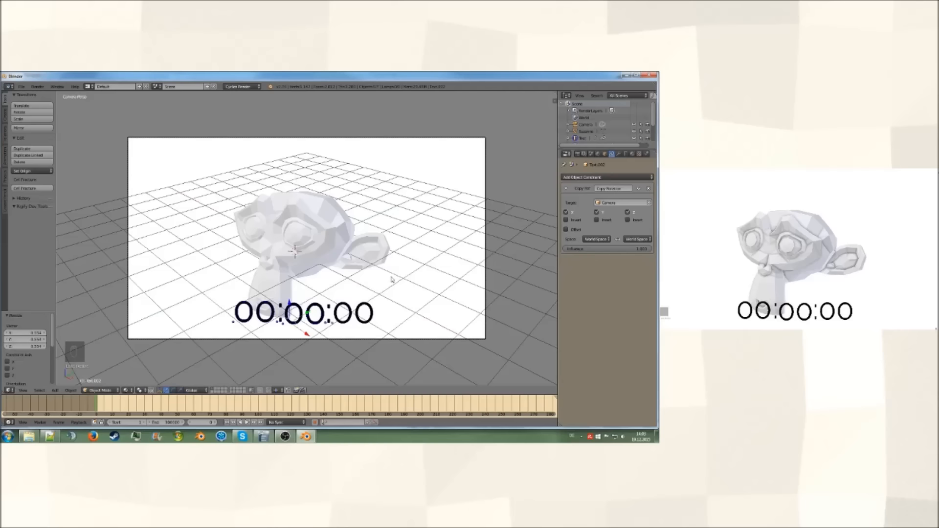
key(g)
click(400, 282)
Shrink the time display slightly more and fit it into the lower-right corner of the camera frame.
key(g)
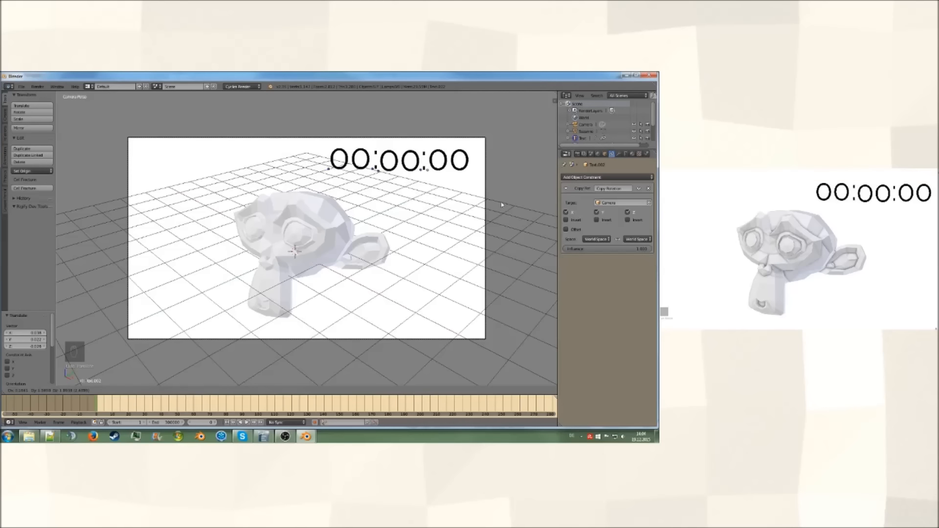
click(405, 330)
key(s)
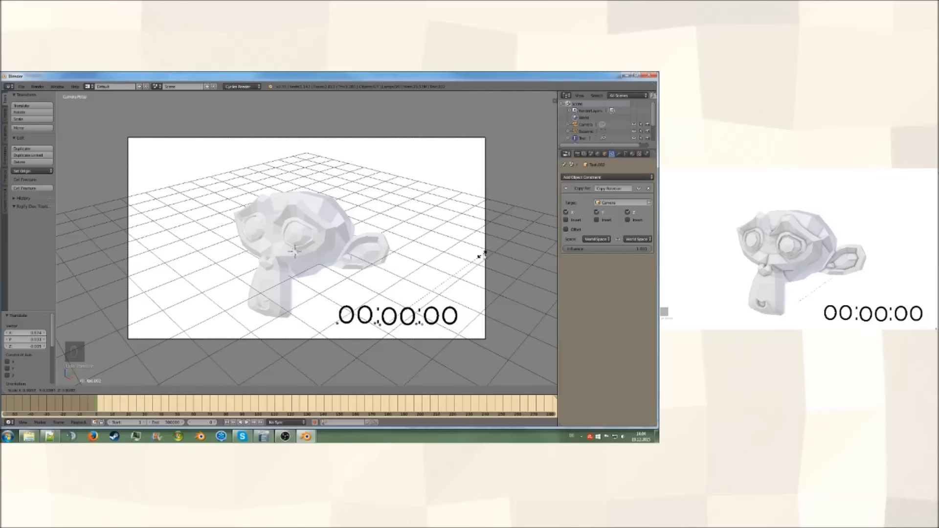
click(475, 260)
key(g)
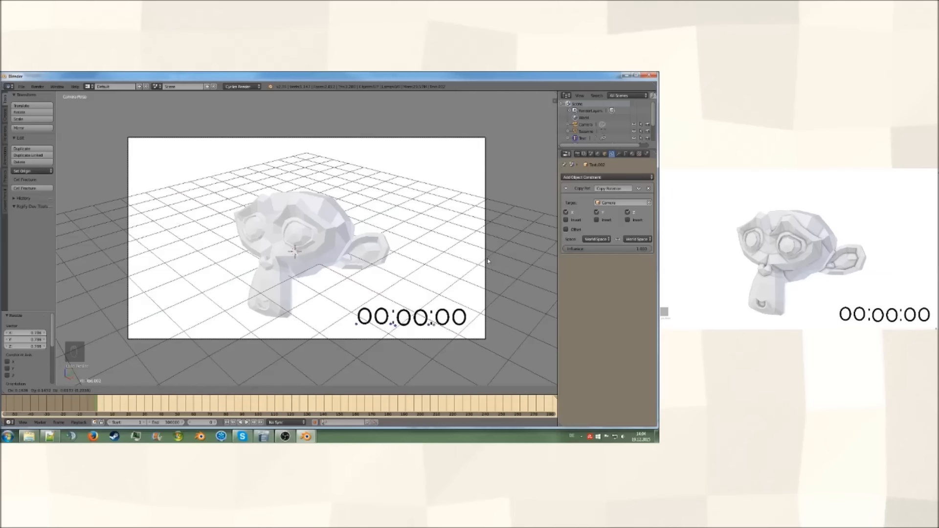
click(488, 261)
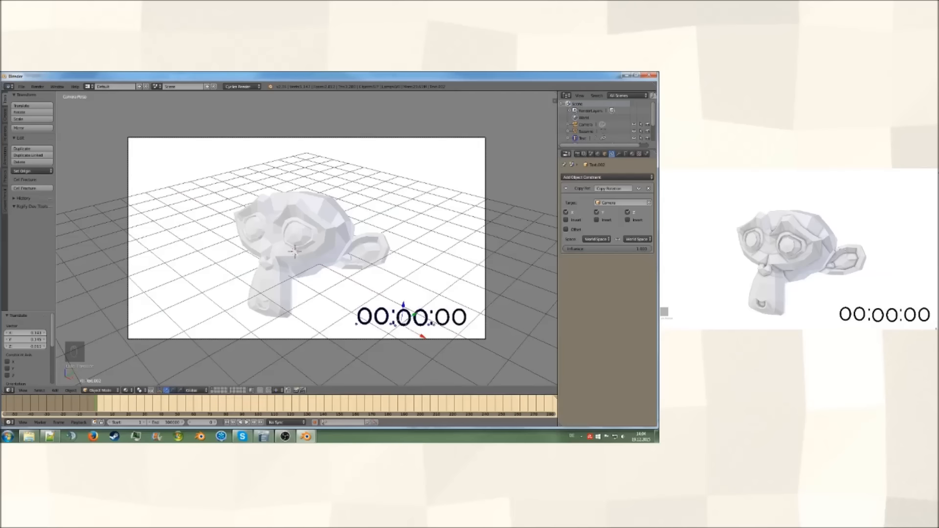
Parent the selected time display texts to the camera with the Object option.
key(KP_0)
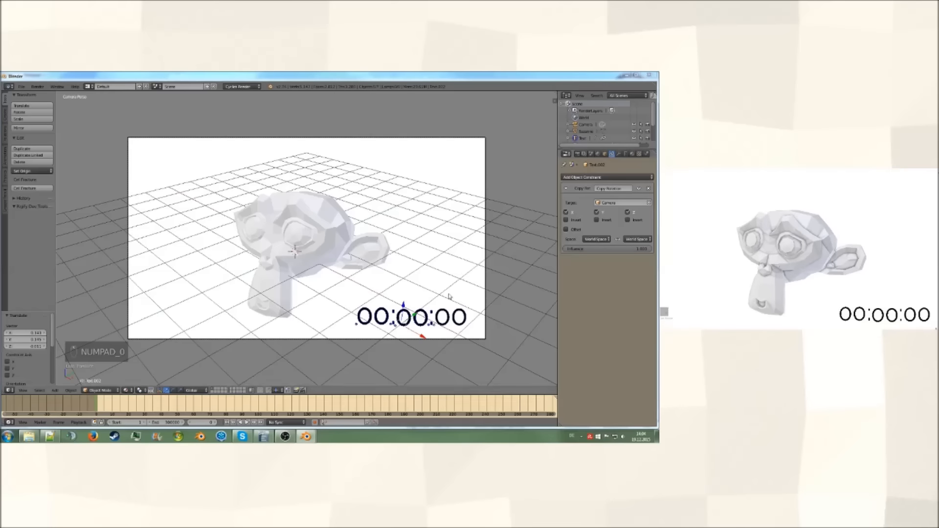
middle_drag(450, 300, 503, 263)
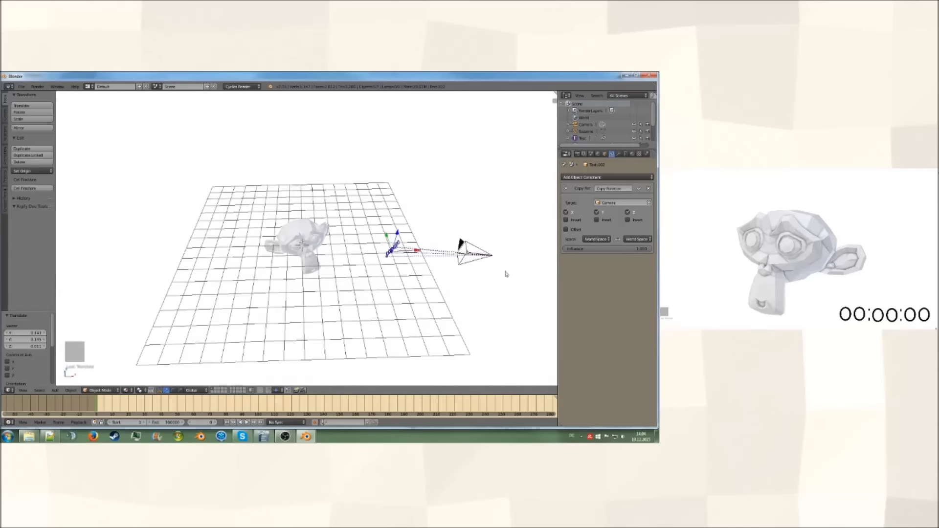
right_click(468, 246)
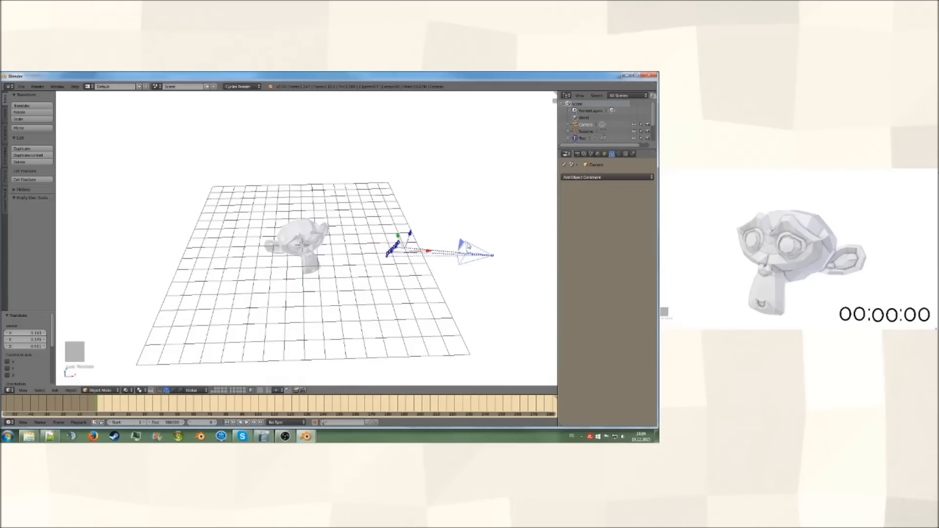
scroll(479, 257, up, 2)
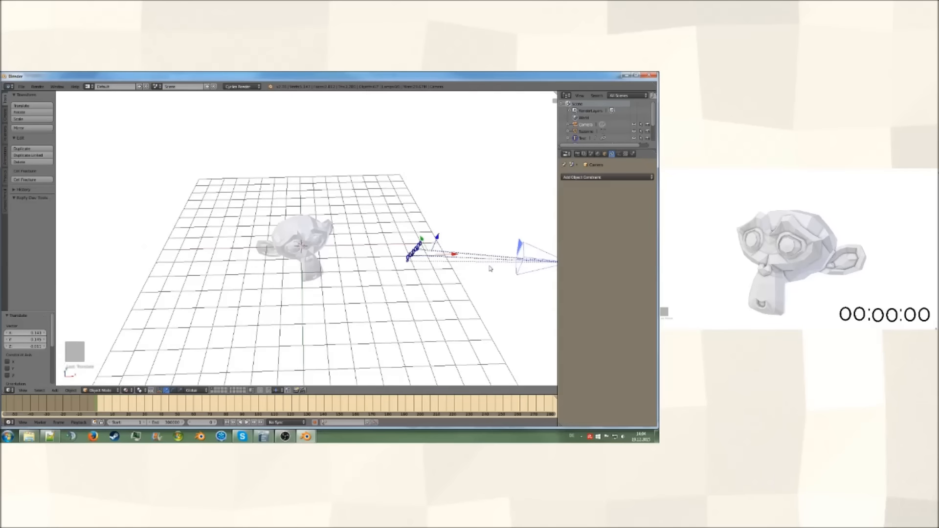
key(ctrl+p)
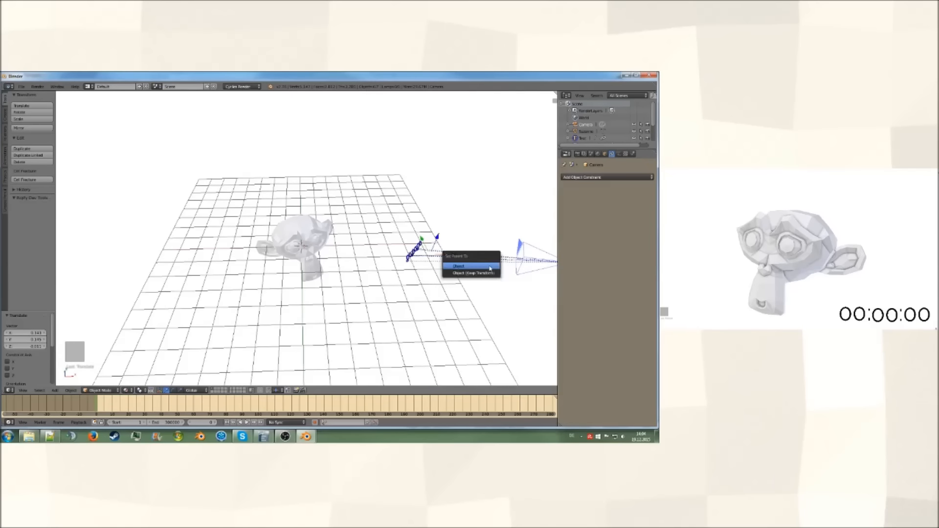
click(455, 263)
Test the parenting with trial moves and rotations of the camera, cancelling each one.
right_click(520, 251)
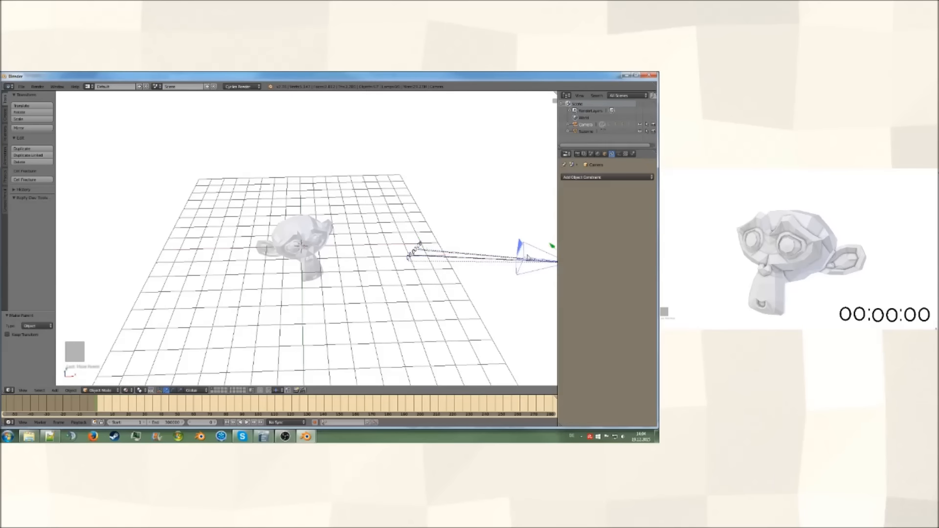
key(g)
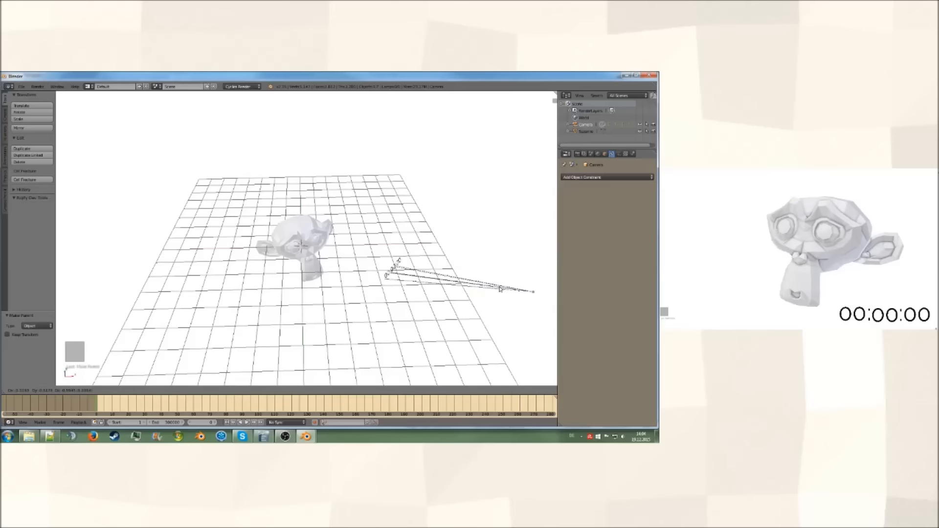
right_click(481, 261)
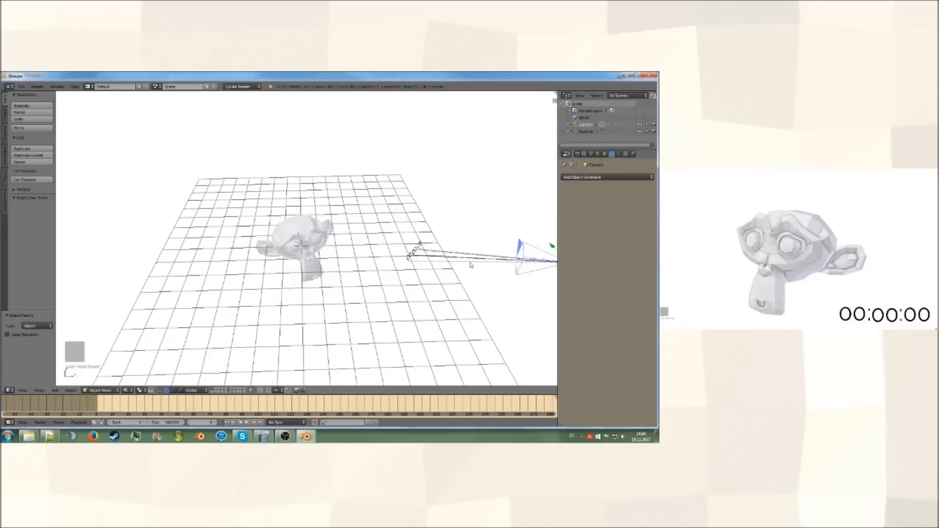
key(a)
right_click(415, 257)
shift+right_click(513, 248)
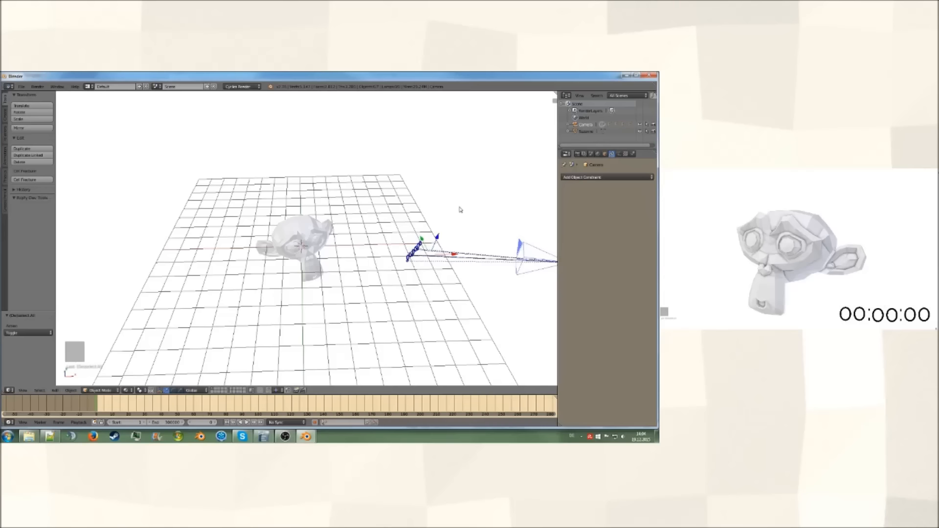
key(ctrl+p)
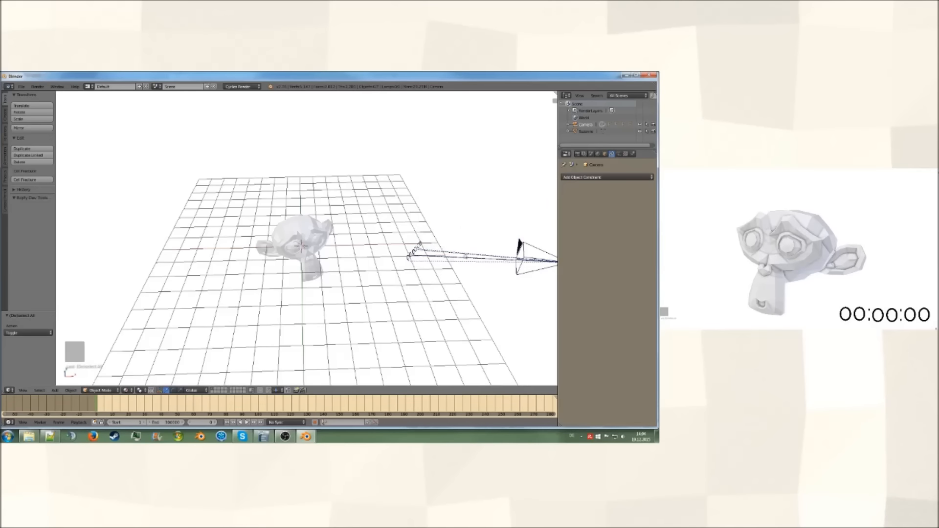
middle_drag(466, 257, 433, 249)
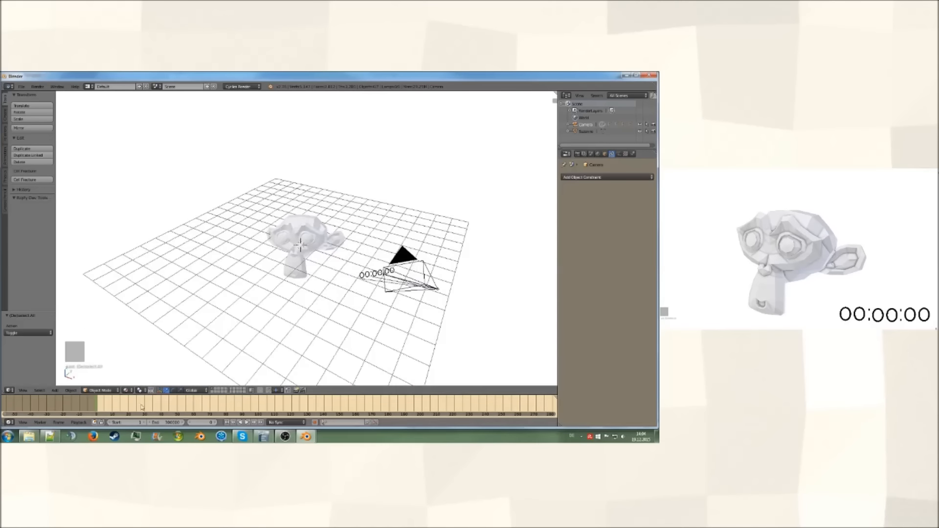
right_click(411, 263)
key(g)
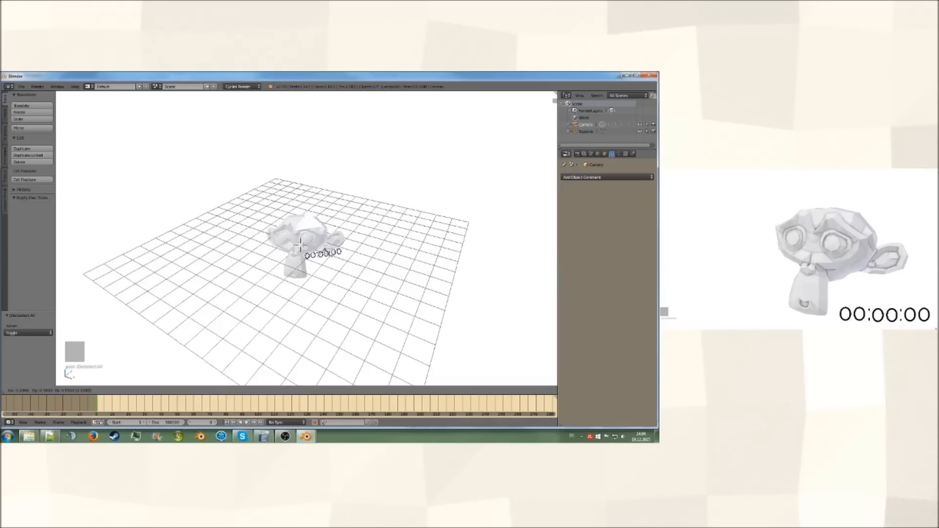
right_click(425, 275)
key(g)
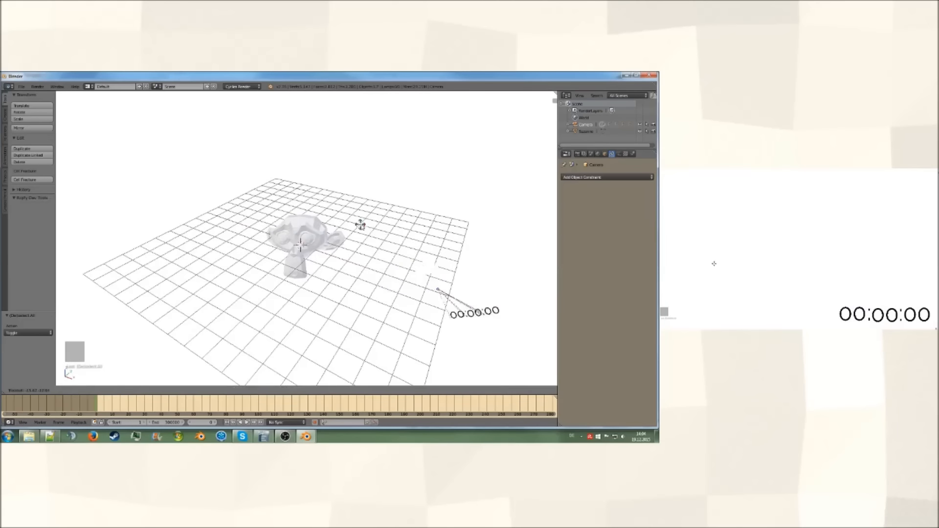
right_click(418, 238)
Look through the camera, list the camera's child objects in the Outliner and rename the first number text "hour".
key(a)
key(KP_0)
right_click(376, 326)
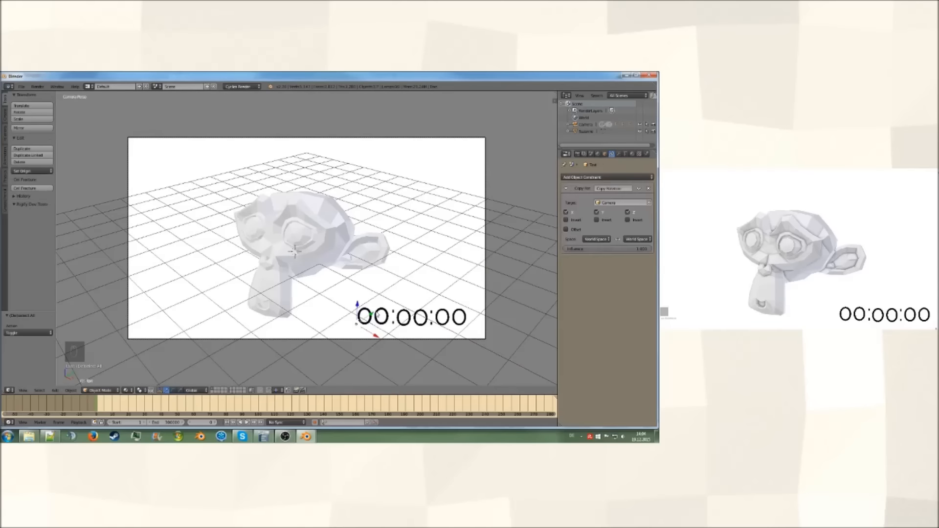
drag(584, 146, 589, 180)
click(568, 125)
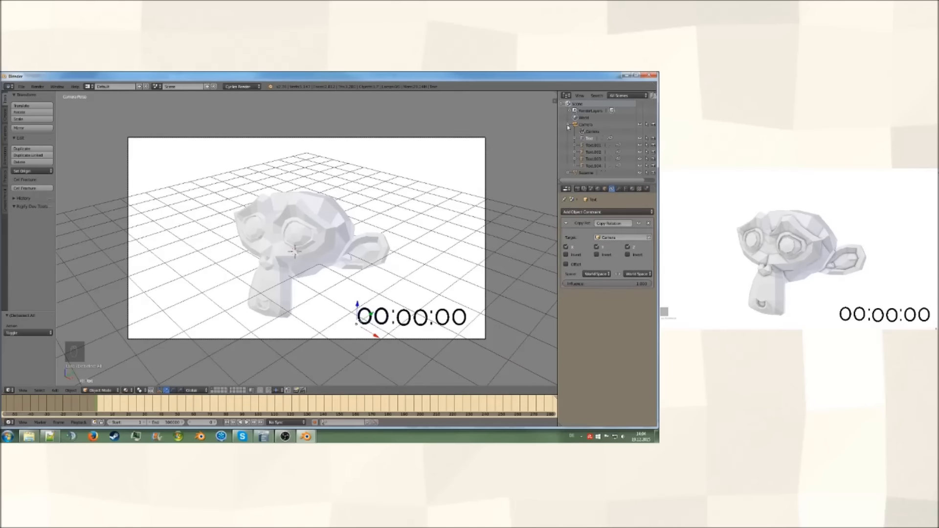
double_click(589, 139)
key(BackSpace)
text(hour)
key(Return)
Rename the middle number text "minute" and the last number text "sec", and deselect everything.
click(591, 139)
double_click(595, 140)
text(minute)
key(Return)
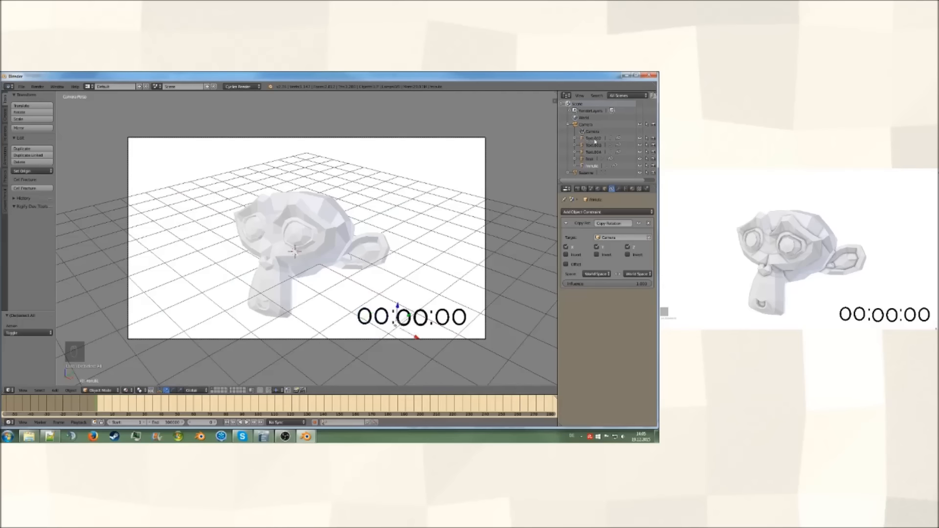
click(594, 139)
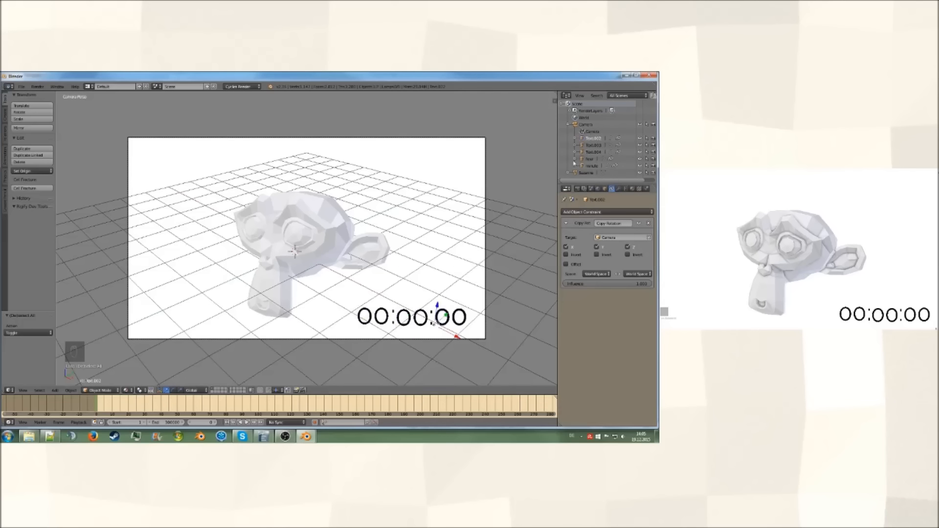
double_click(600, 139)
text(sec)
key(Return)
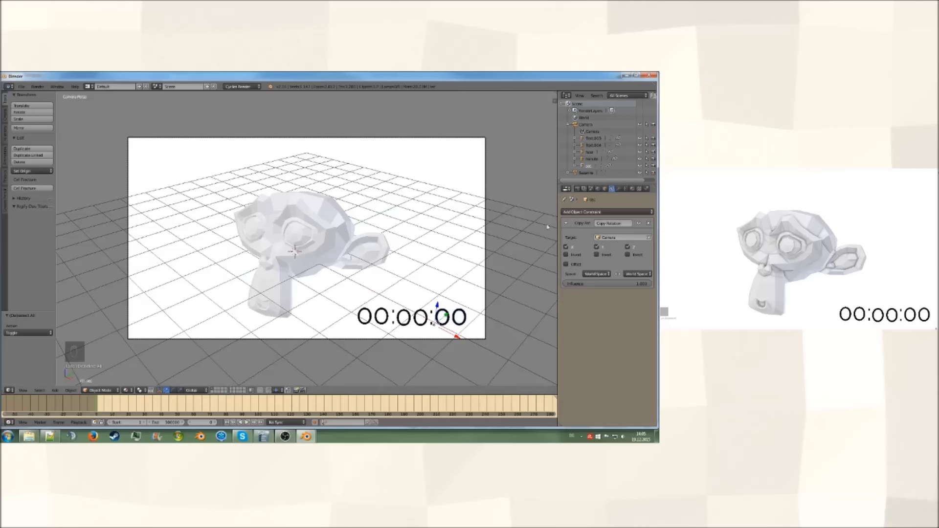
key(a)
Split the 3D view vertically, turn the right half into a Text Editor and create a new text block.
right_click(444, 94)
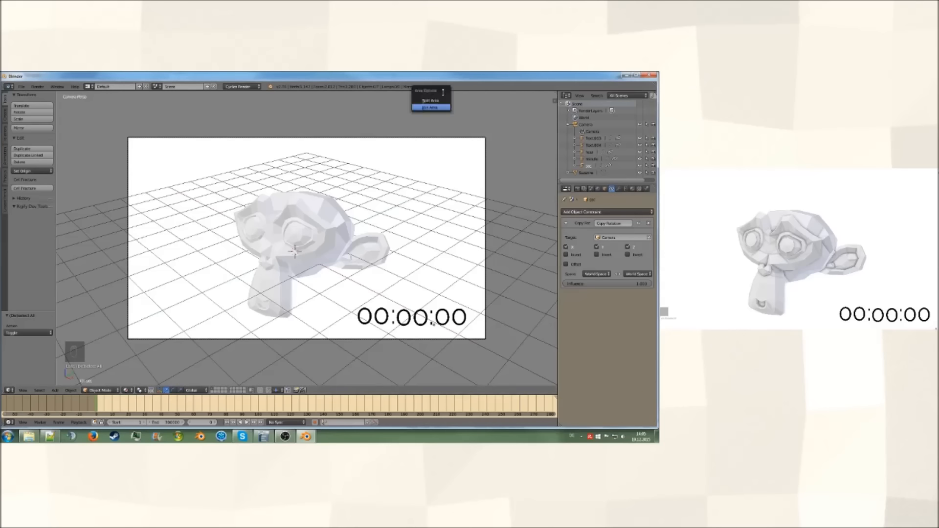
click(435, 99)
click(305, 126)
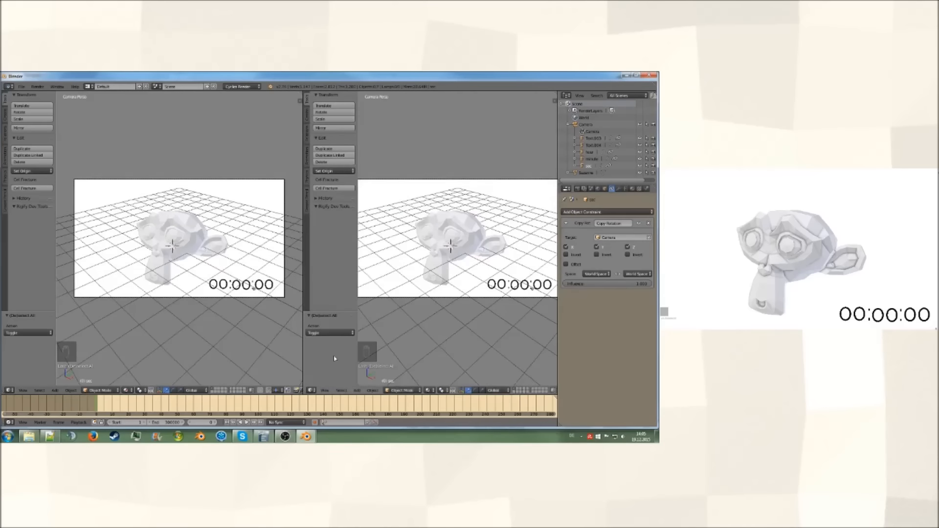
click(312, 390)
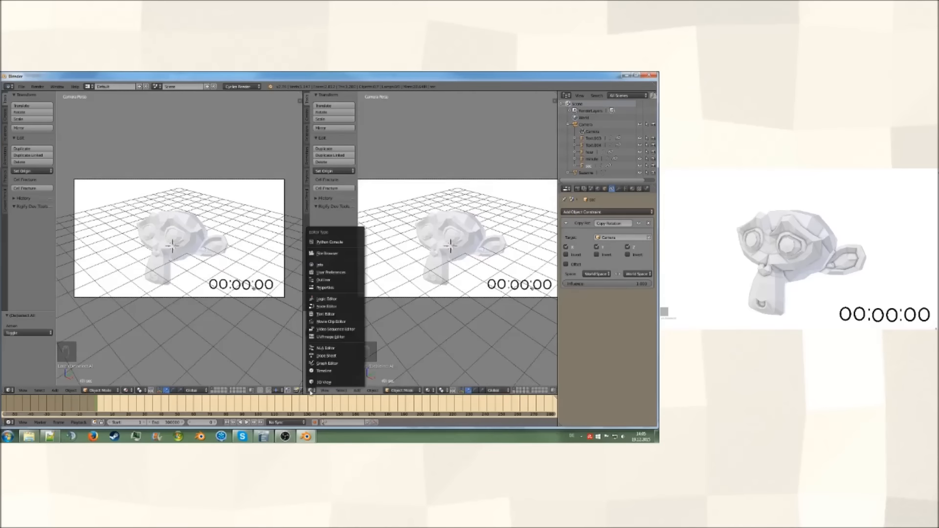
click(317, 314)
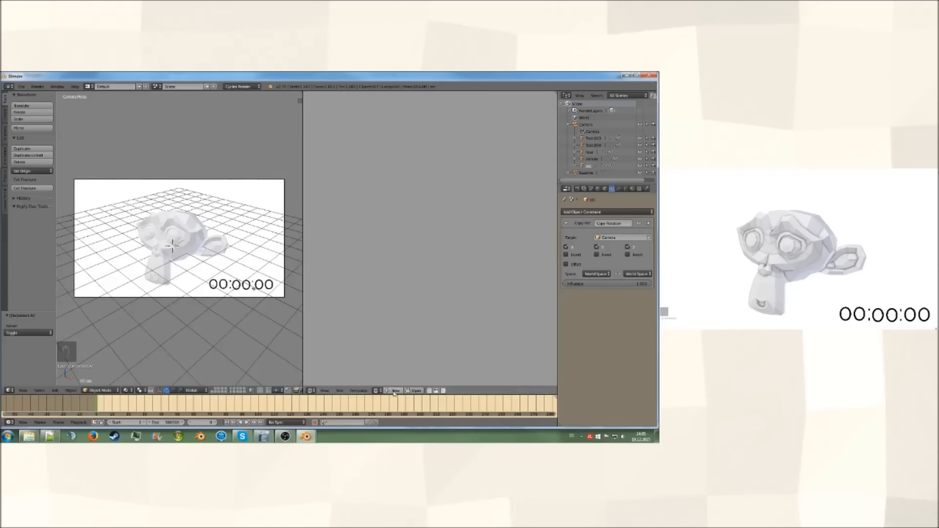
click(394, 391)
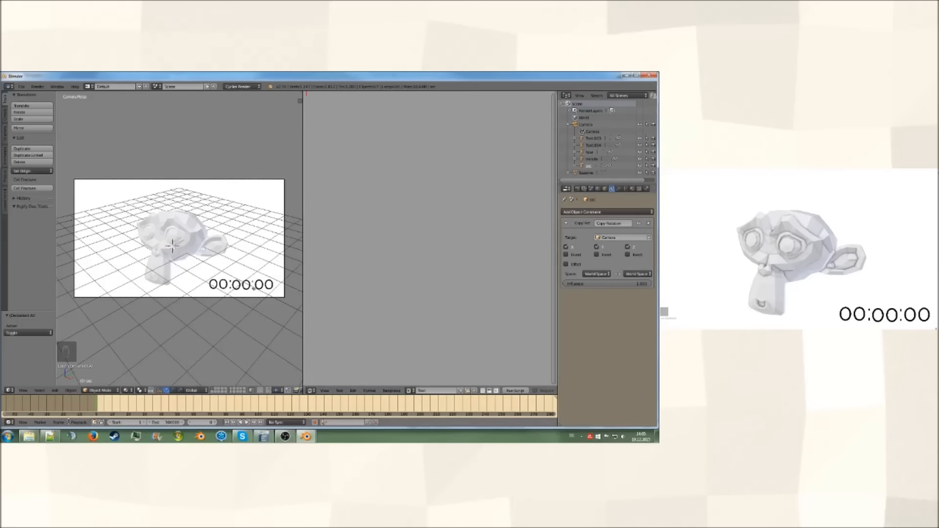
Switch to Notepad++ and examine the prepared minute, sec and hour scripts, including the licence header that has to be kept.
click(50, 437)
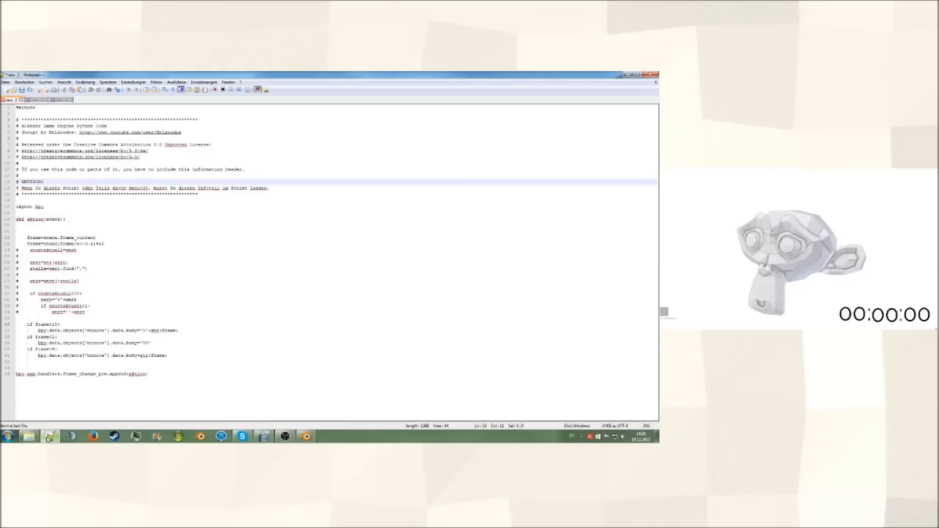
click(33, 100)
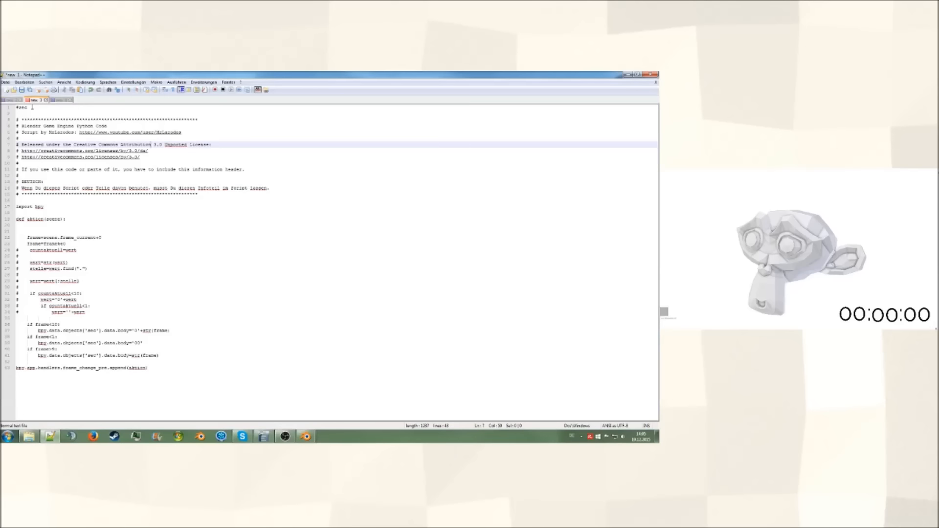
click(58, 100)
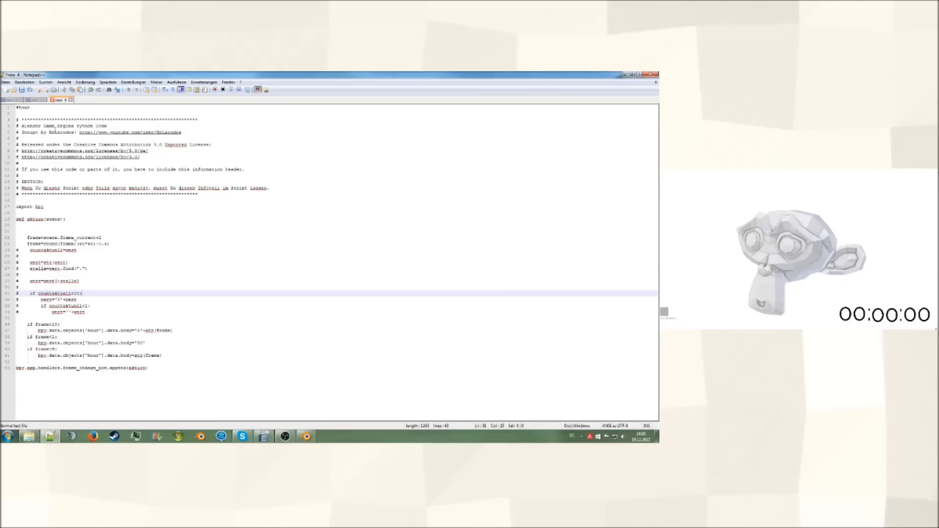
drag(50, 133, 74, 132)
click(164, 138)
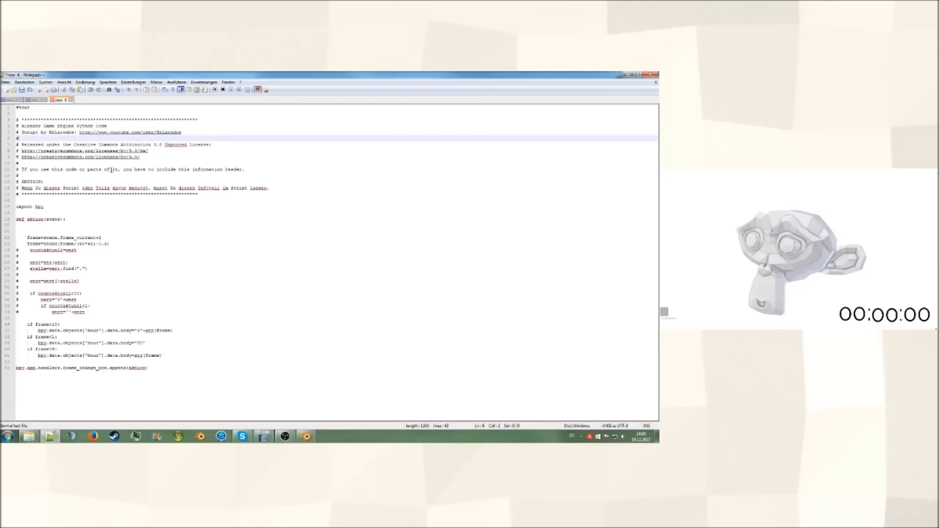
drag(216, 194, 19, 115)
click(19, 115)
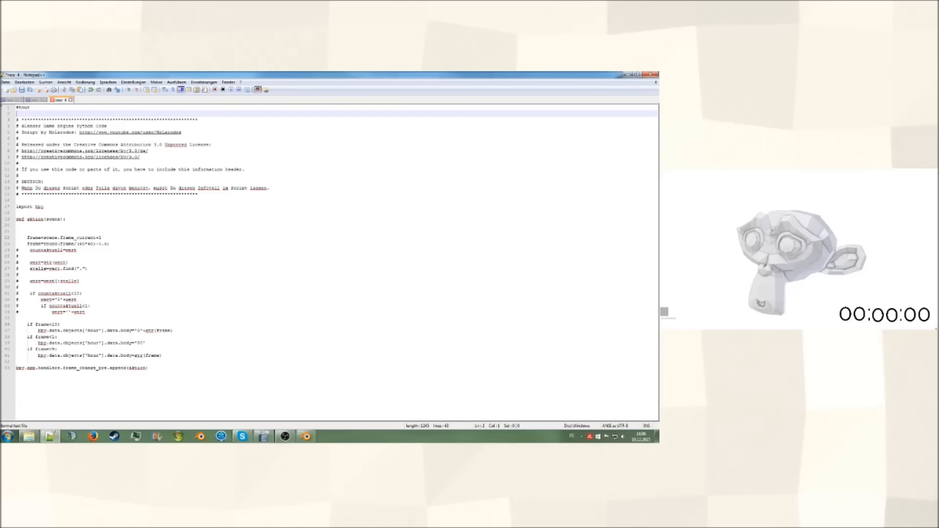
Copy the entire hour script, including its header, and paste it into the empty text block in Blender.
drag(197, 375, 17, 106)
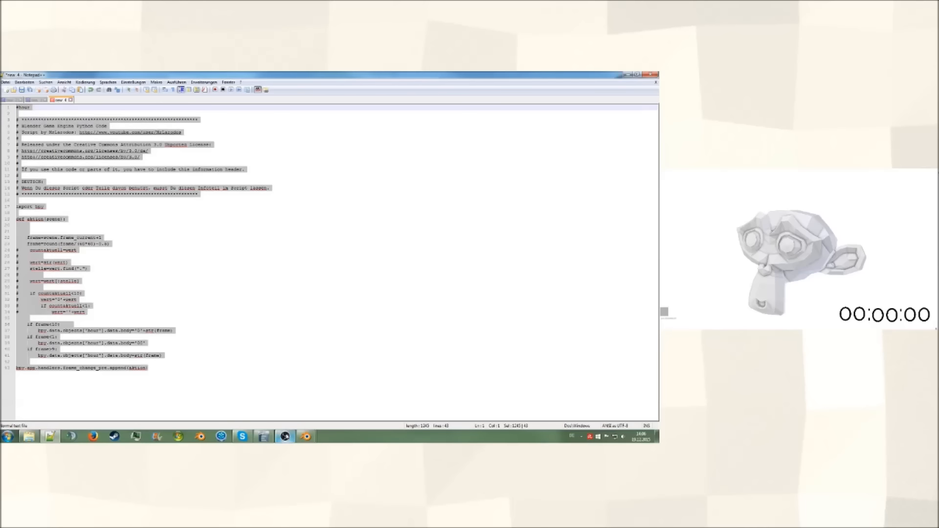
mouse_move(302, 435)
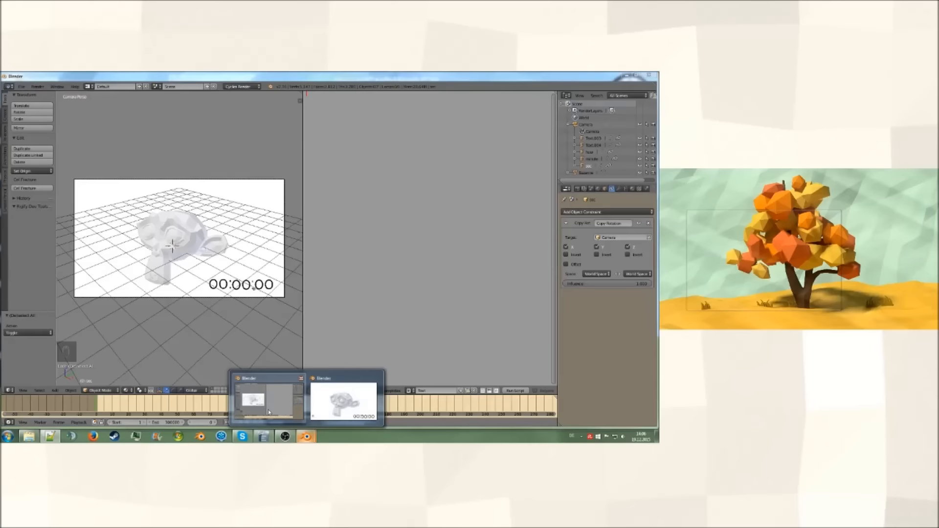
click(269, 401)
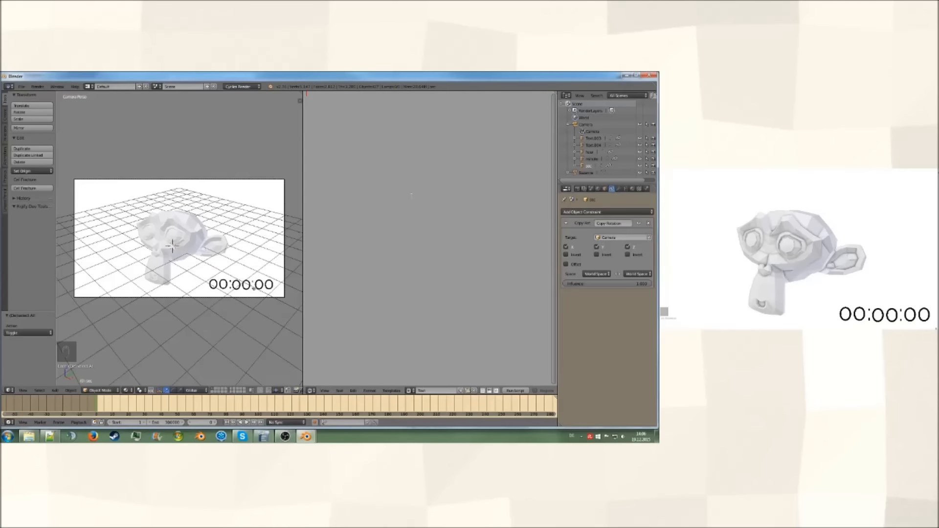
key(ctrl+v)
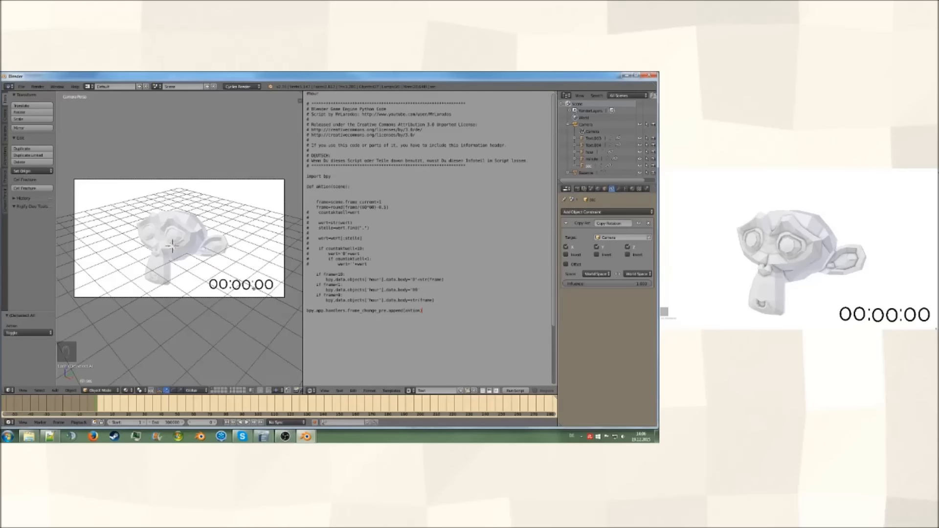
Save the Blender project under the file name tuto in the recently used Lowpoly folder.
key(ctrl+s)
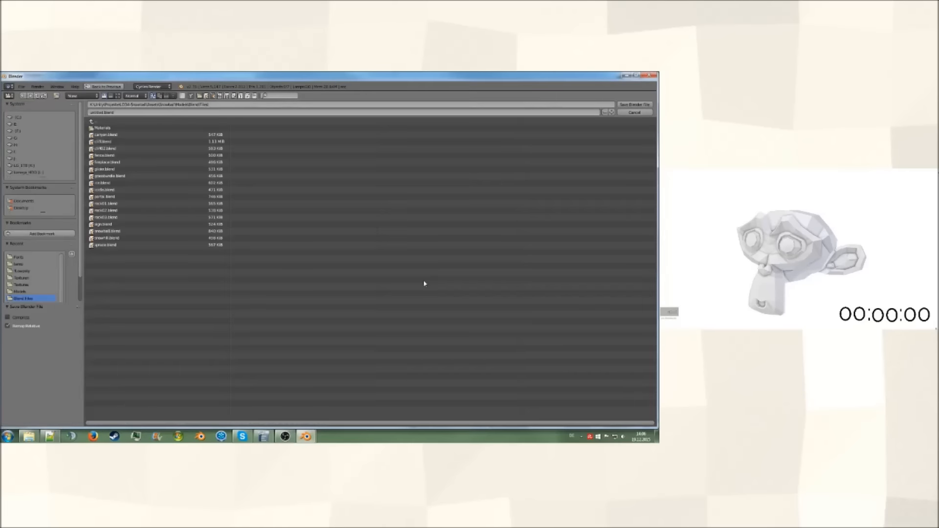
key(Escape)
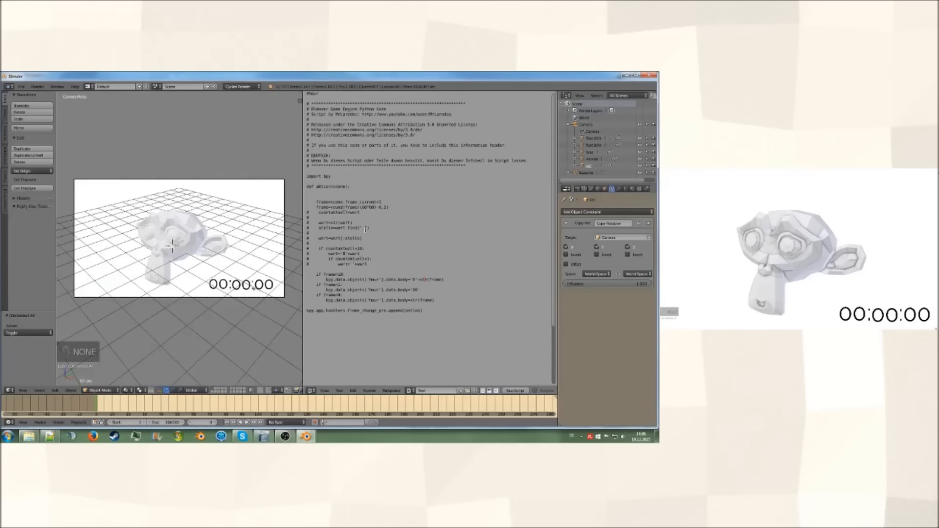
click(21, 86)
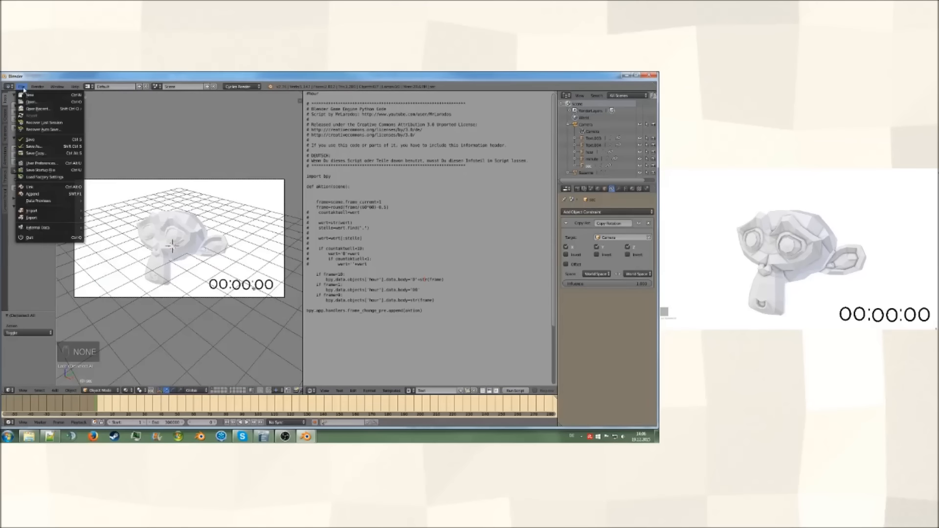
click(42, 148)
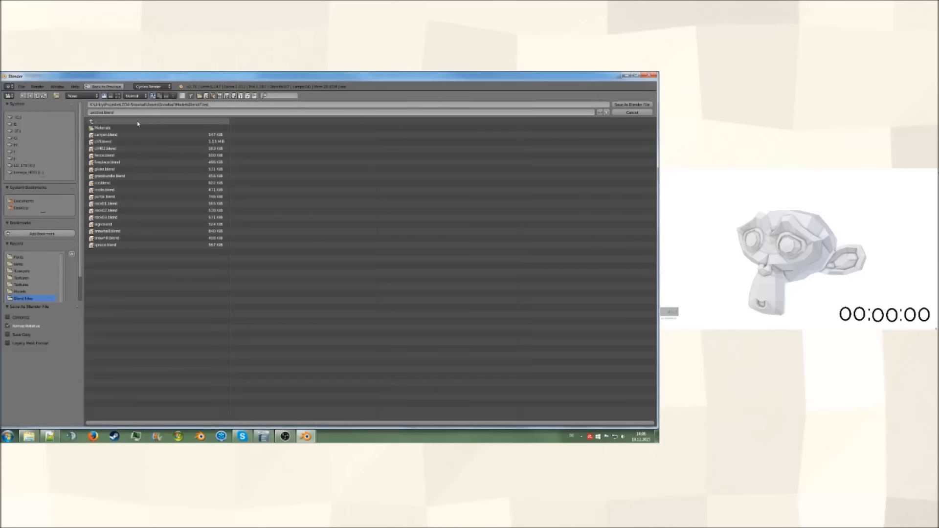
click(22, 271)
click(128, 112)
key(BackSpace)
text(tuto)
key(Return)
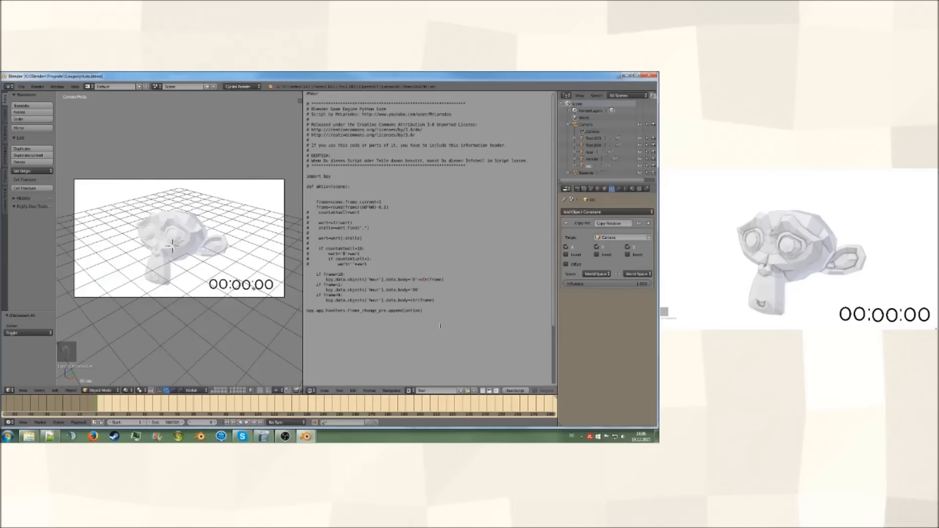
Run the hour script and play the animation briefly to test it.
click(515, 391)
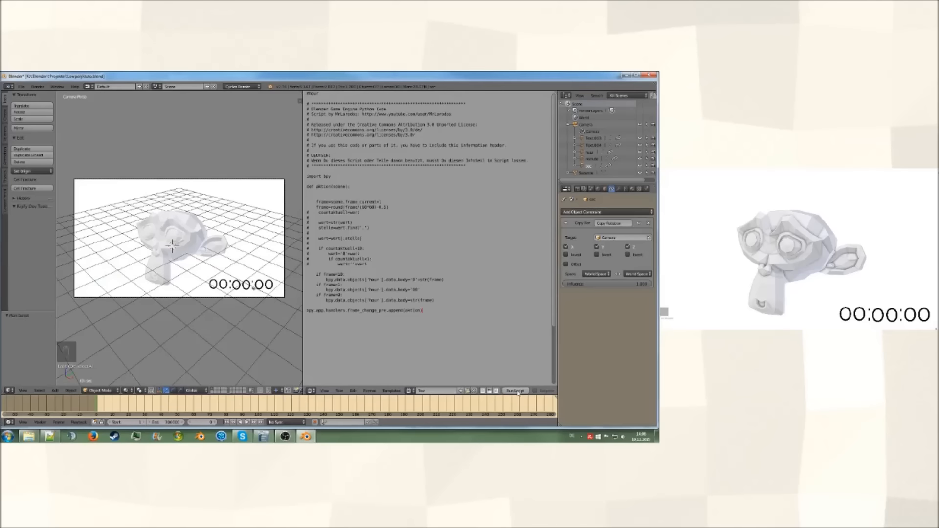
key(alt+a)
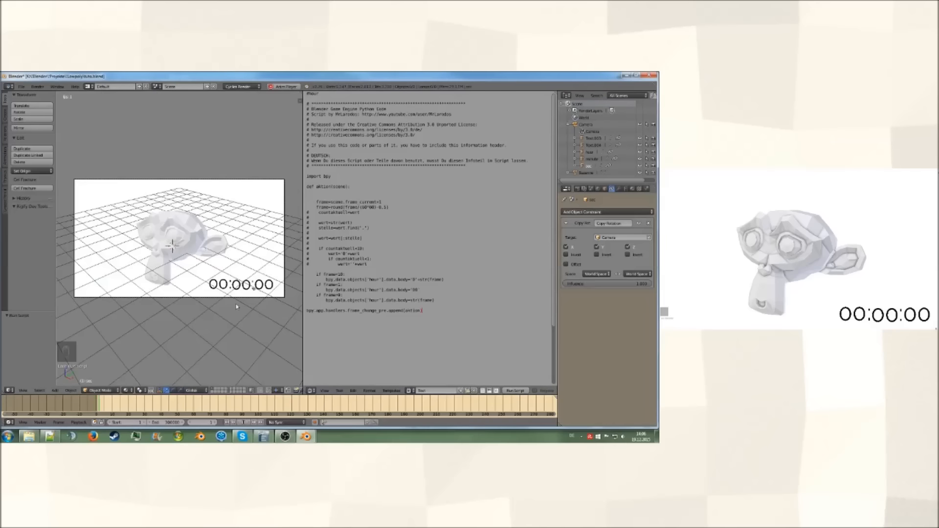
key(Escape)
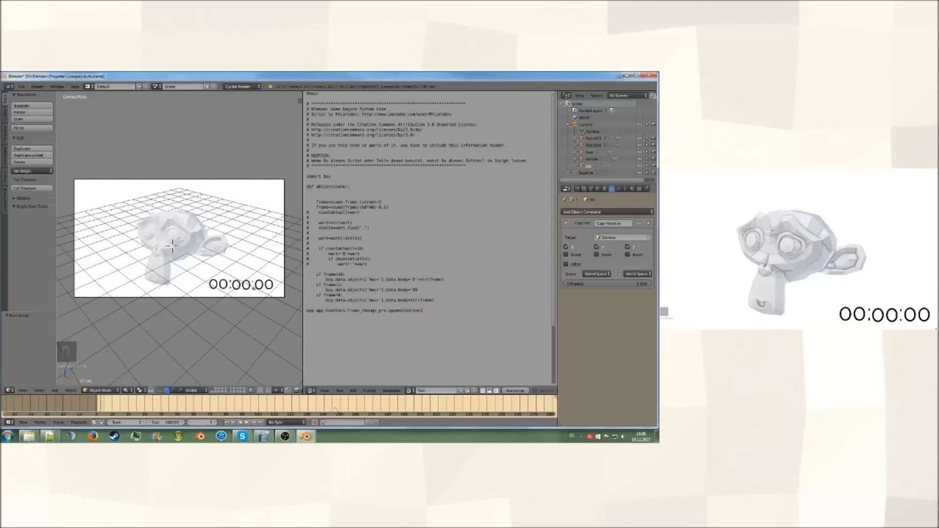
Scrub the timeline to increasingly later frames and play from there to check the hour display.
scroll(432, 410, down, 7)
middle_drag(475, 410, 340, 411)
click(340, 412)
drag(340, 412, 377, 411)
key(alt+a)
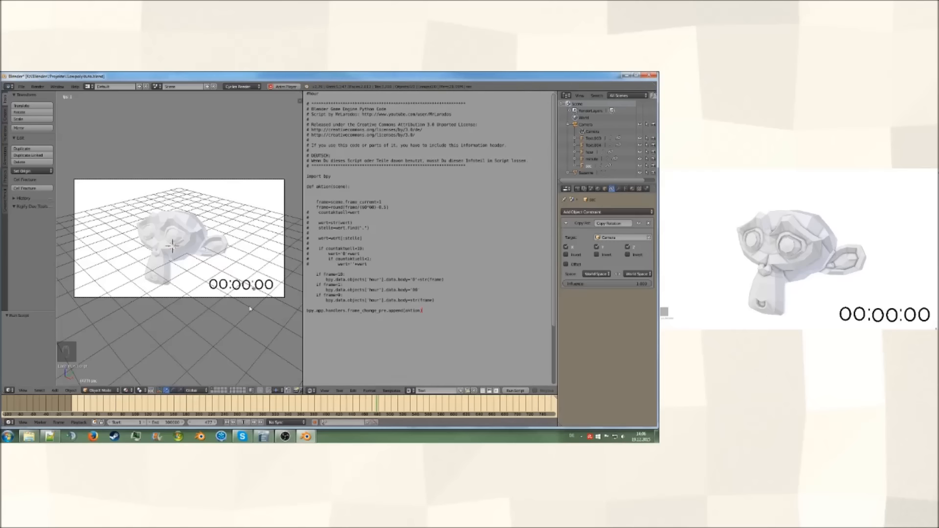
scroll(474, 406, down, 6)
drag(498, 408, 510, 409)
scroll(432, 408, down, 3)
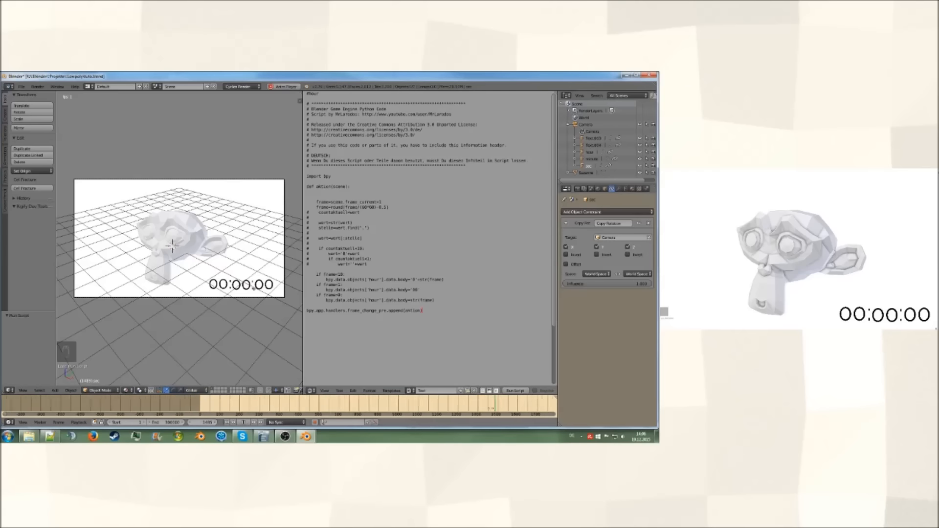
scroll(432, 408, down, 1)
drag(453, 408, 488, 409)
key(alt+a)
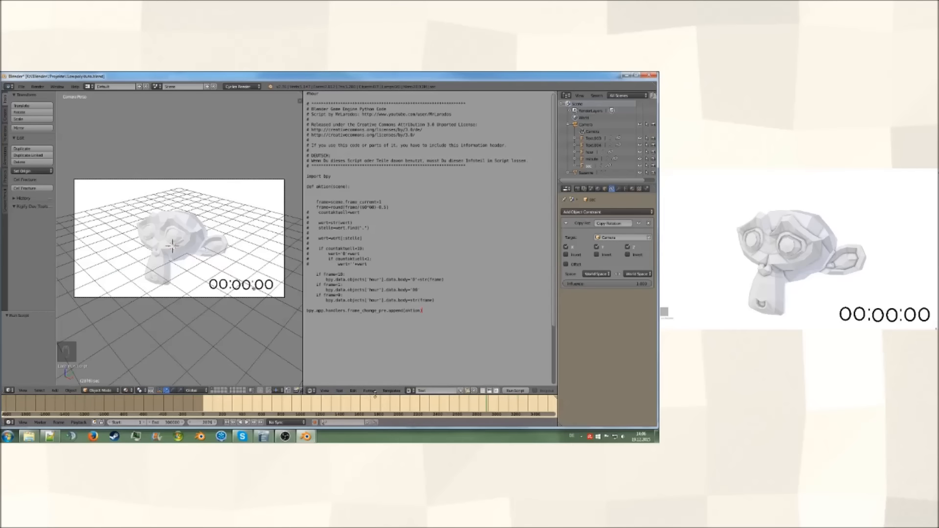
Restart playback, scrub several thousand frames ahead to check the hour display, and return the playhead to the timeline's start.
key(alt+a)
middle_drag(435, 408, 312, 409)
scroll(311, 409, down, 11)
drag(384, 410, 342, 409)
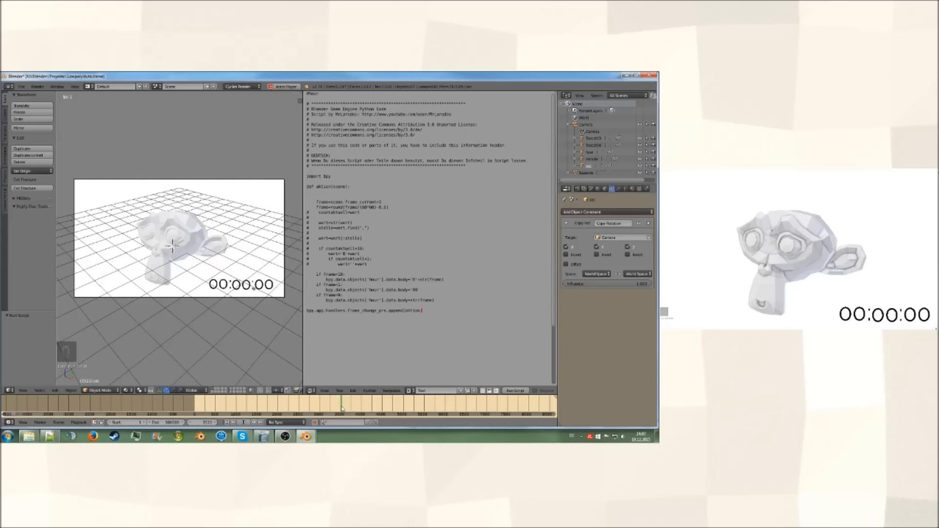
drag(342, 409, 179, 404)
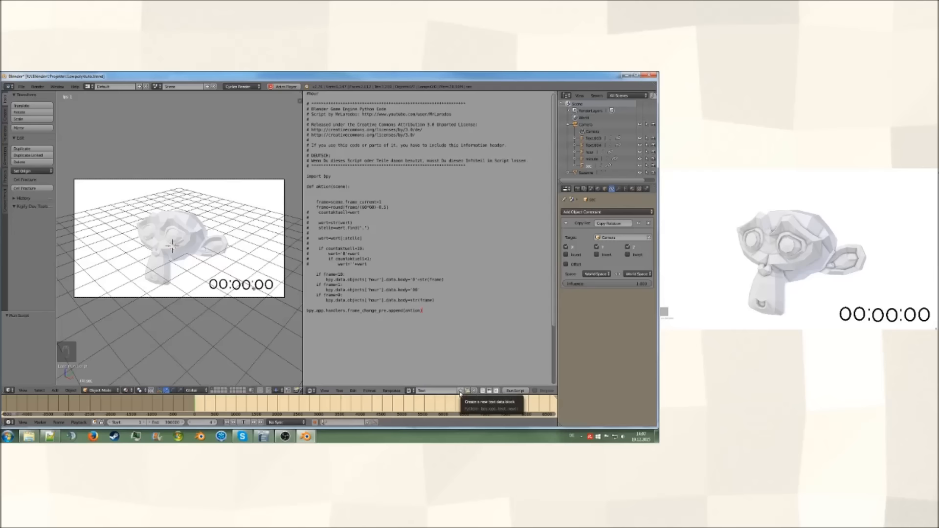
Create a second text block in Blender and paste the complete sec script from Notepad++ into it.
click(461, 392)
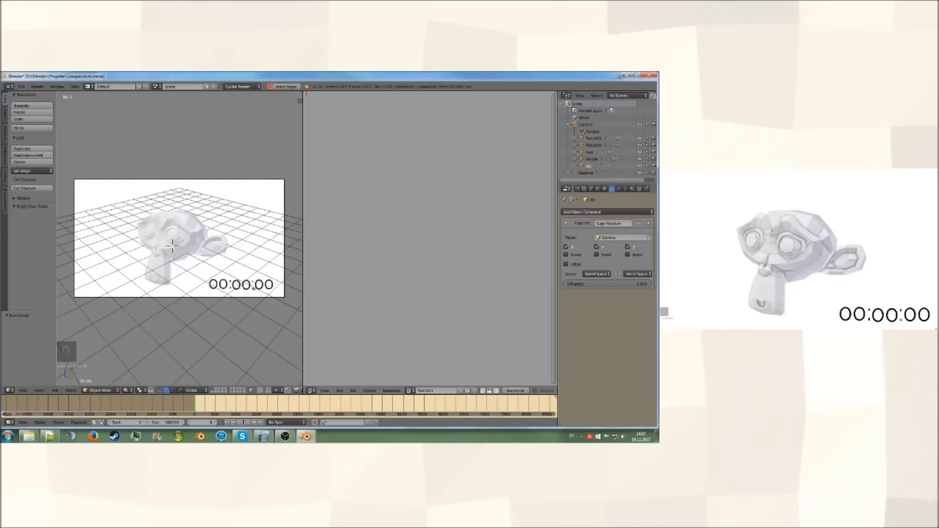
click(50, 436)
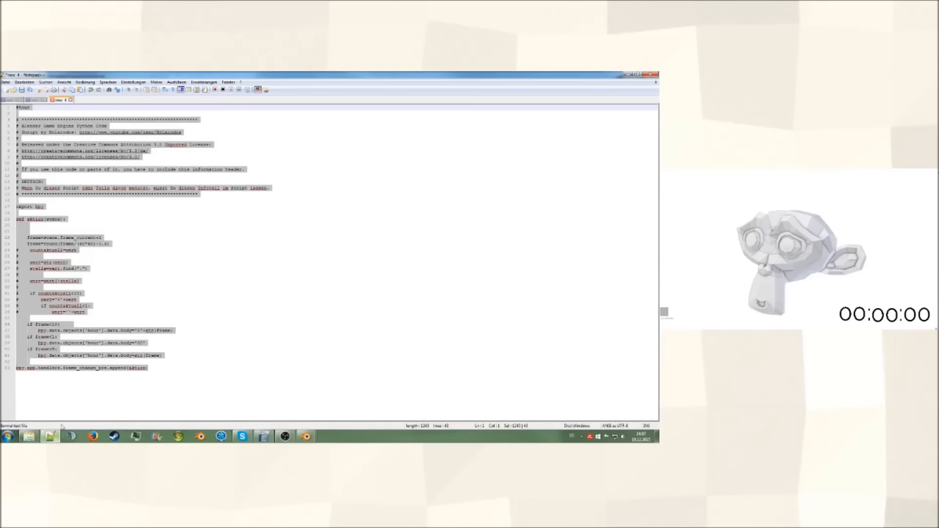
click(33, 100)
click(104, 176)
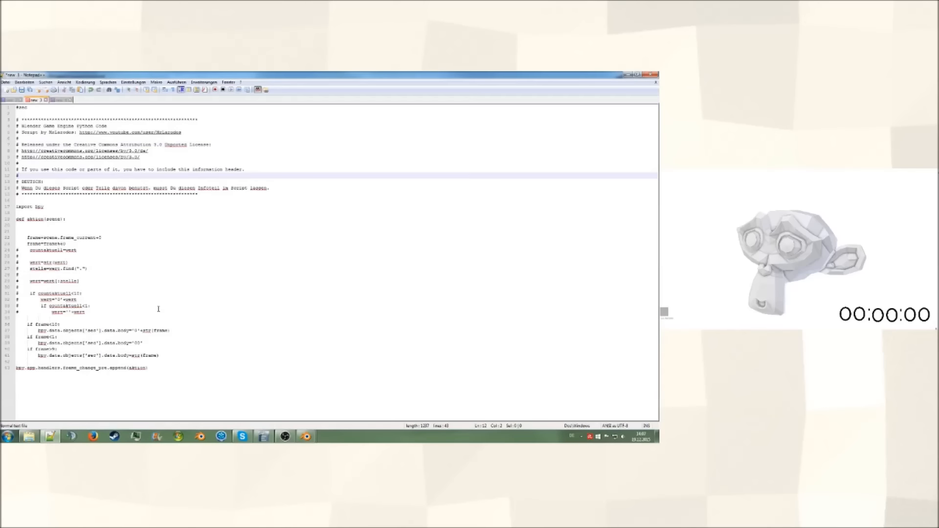
drag(200, 371, 16, 107)
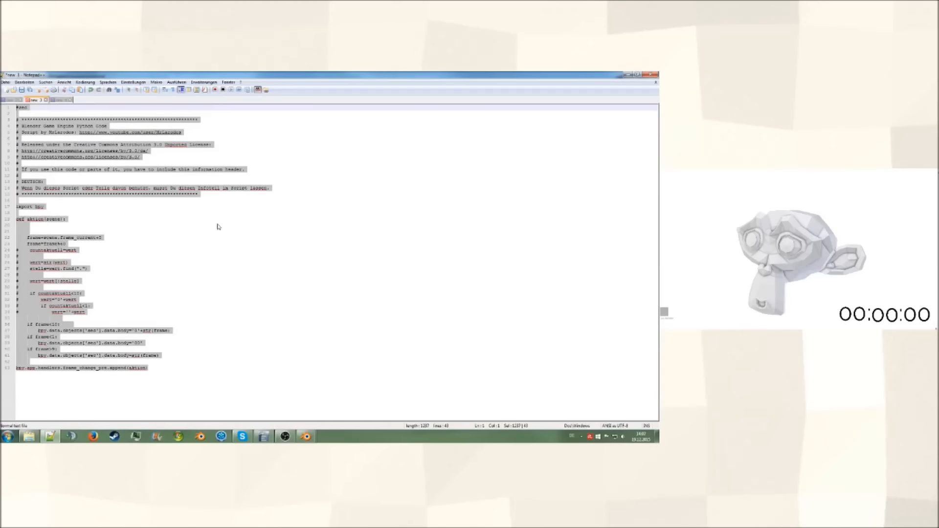
click(306, 436)
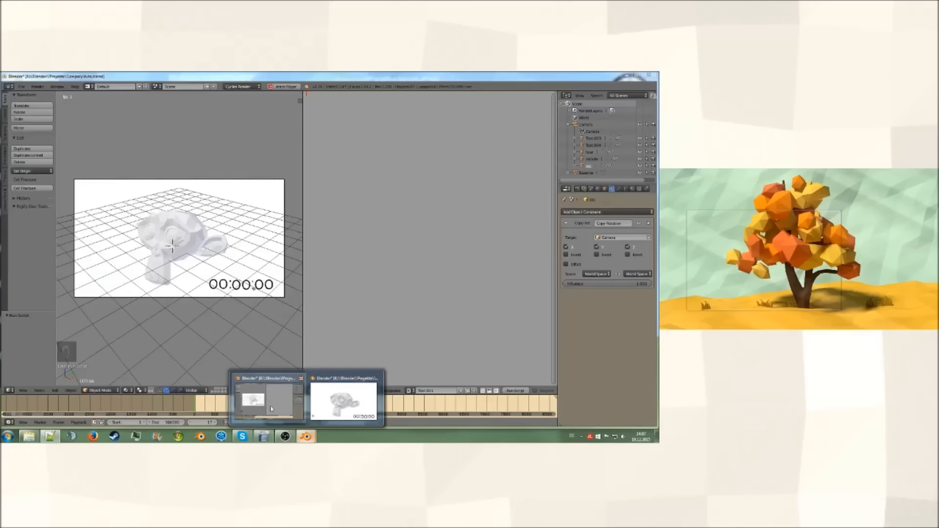
click(288, 403)
text(#sec  # **************************************************************** # Blender Game Engine Python Code # Script by MrLarodos: http://www.youtube.com/user/MrLarodos # # Released under the Creative Commons Attribution 3.0 Unported License: # http://creativecommons.org/licenses/by/3.0/de/ # http://creativecommons.org/licenses/by/3.0/ # # If you use this code or parts of it, you have to include this information header. # # DEUTSCH: # Wenn Du dieses Script oder Teile davon benutzt, musst Du diesen Infoteil im Script lassen. # ****************************************************************  import bpy  def aktion(scene):               frame=scene.frame_current+0     frame=frame%60 #    countaktuell=wert #         #    wert=str(wert) #    stelle=wert.find(".") #         #    wert=wert[:stelle] #         #    if countaktuell<10: #        wert='0'+wert #        if countaktuell<1: #            wert=''+wert                      if frame<10:             bpy.data.objects['sec'].data.body='0'+str(frame)     if frame<1:         bpy.data.objects['sec'].data.body='00'     if frame>9:         bpy.data.objects['sec'].data.body=str(frame)      bpy.app.handlers.frame_change_pre.append(aktion))
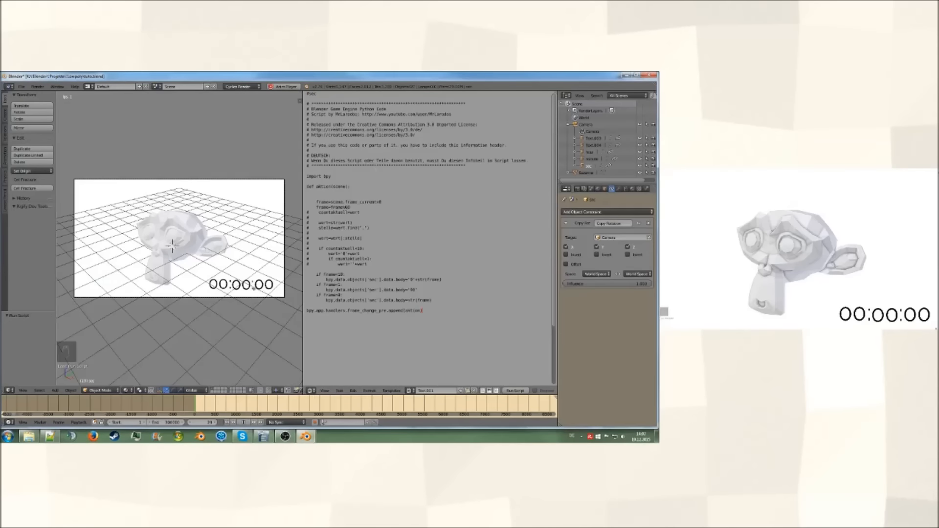
Rename the text block holding the seconds script "sec" and run the script.
click(437, 389)
key(BackSpace)
click(515, 390)
Switch to the first text block containing the hour script and rename it "hour".
click(409, 391)
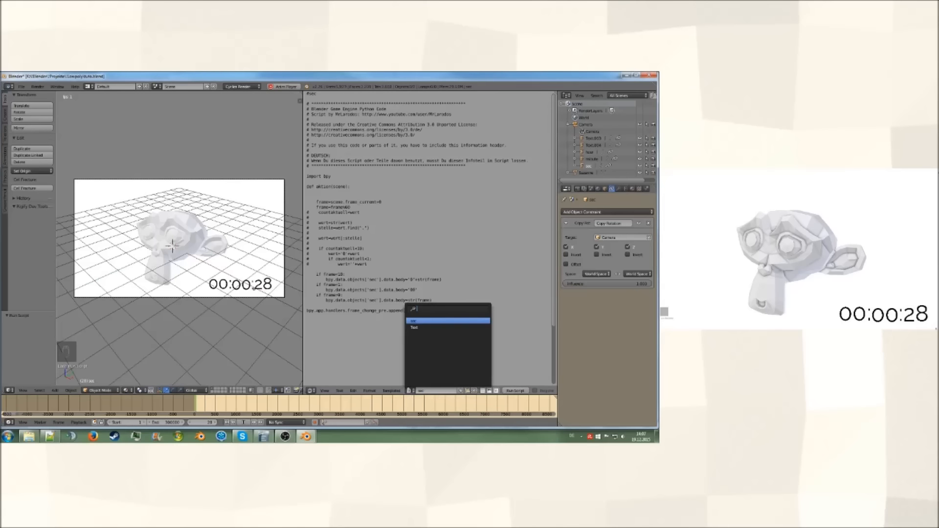
click(416, 328)
click(440, 391)
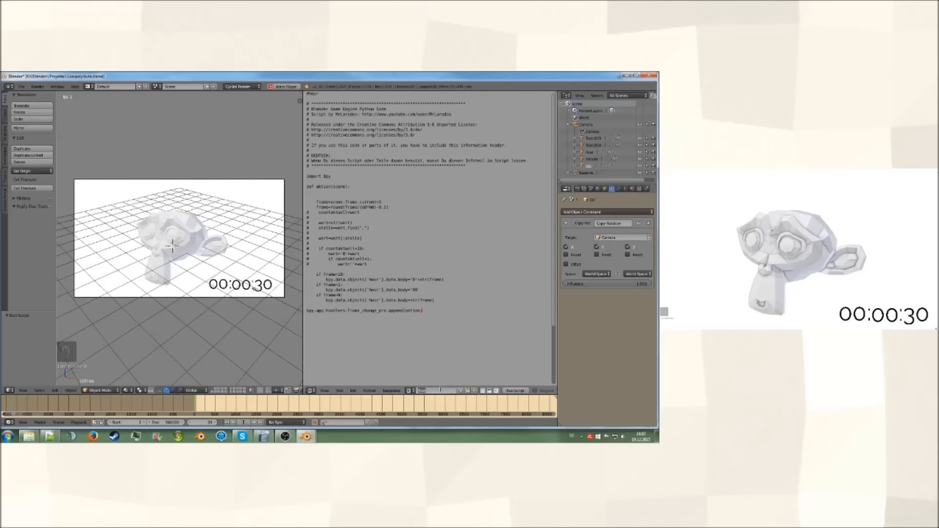
text(hour)
key(Return)
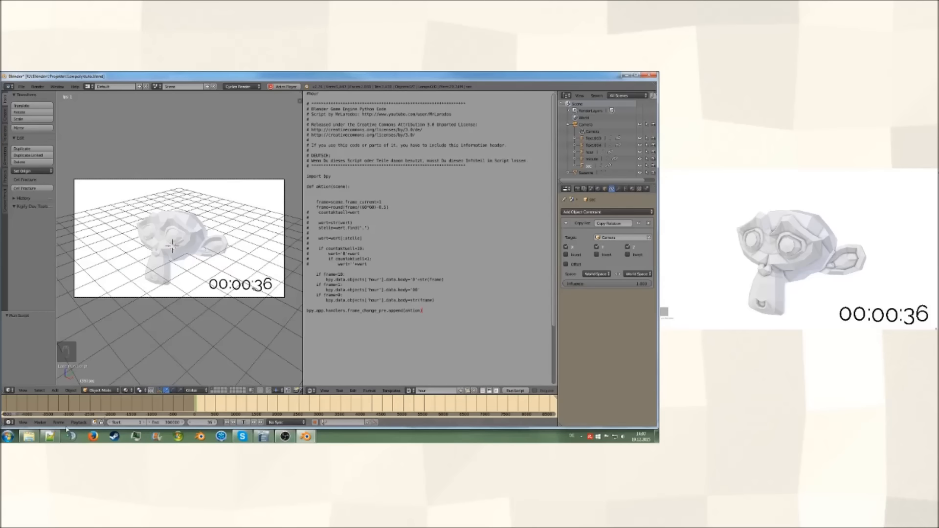
Copy the complete minute script from Notepad++ and paste it into a new Blender text block named "minute".
click(50, 436)
click(16, 101)
click(145, 225)
key(ctrl+a)
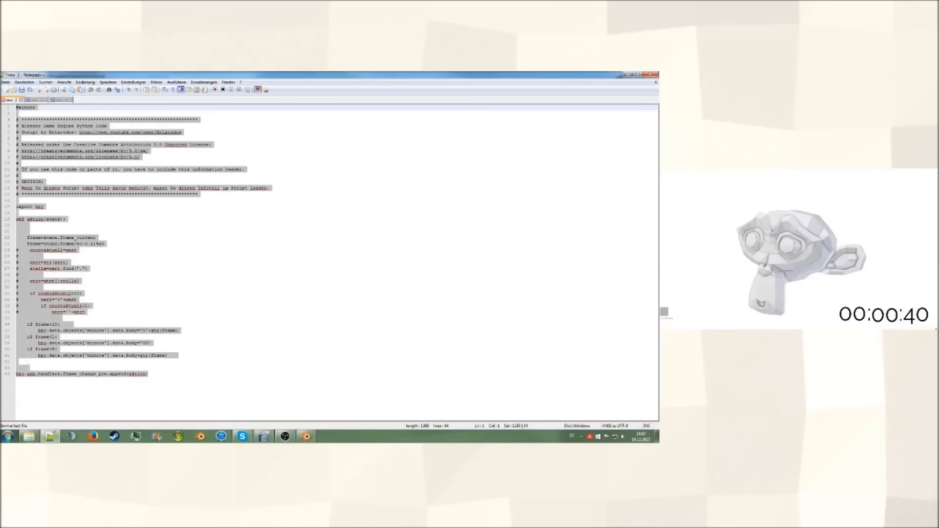
mouse_move(305, 436)
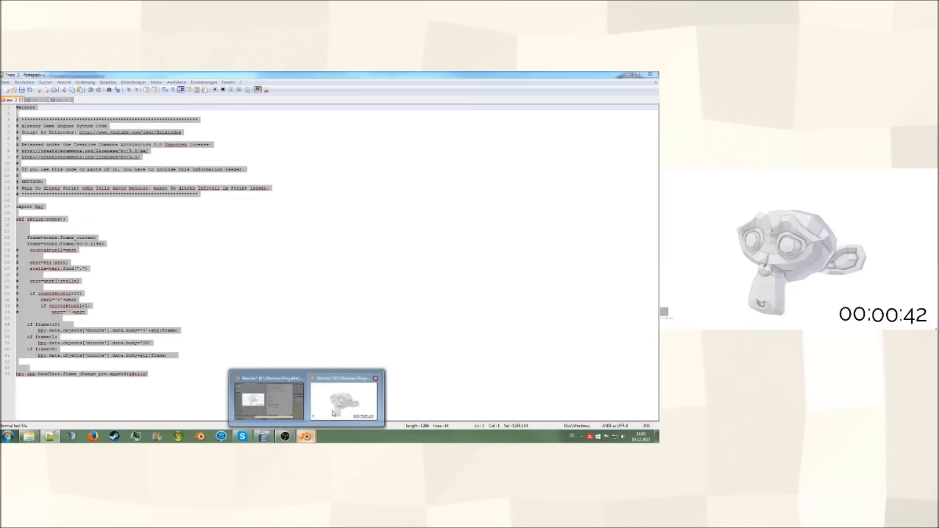
click(273, 406)
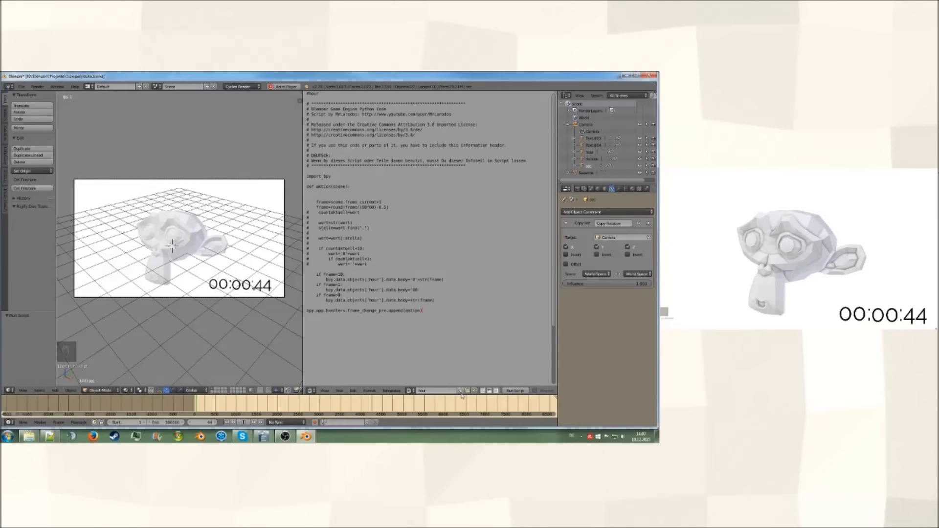
click(462, 392)
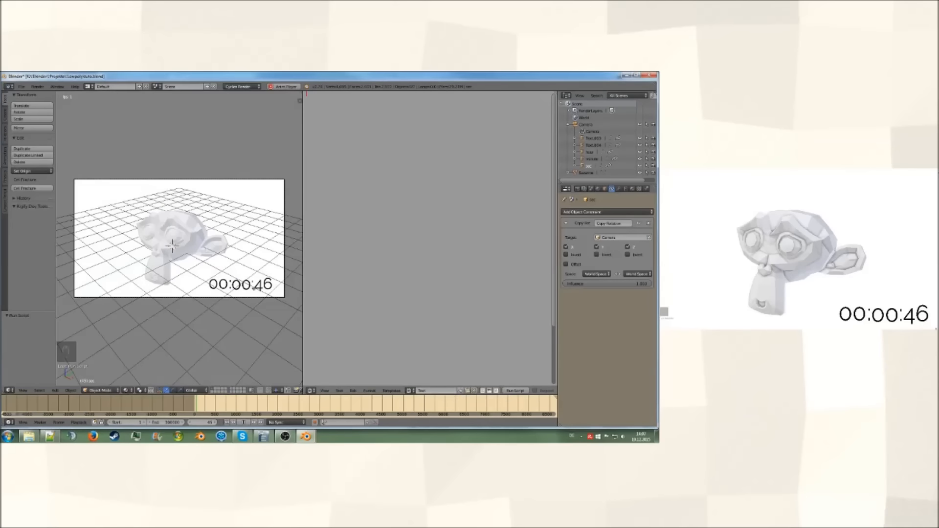
key(ctrl+v)
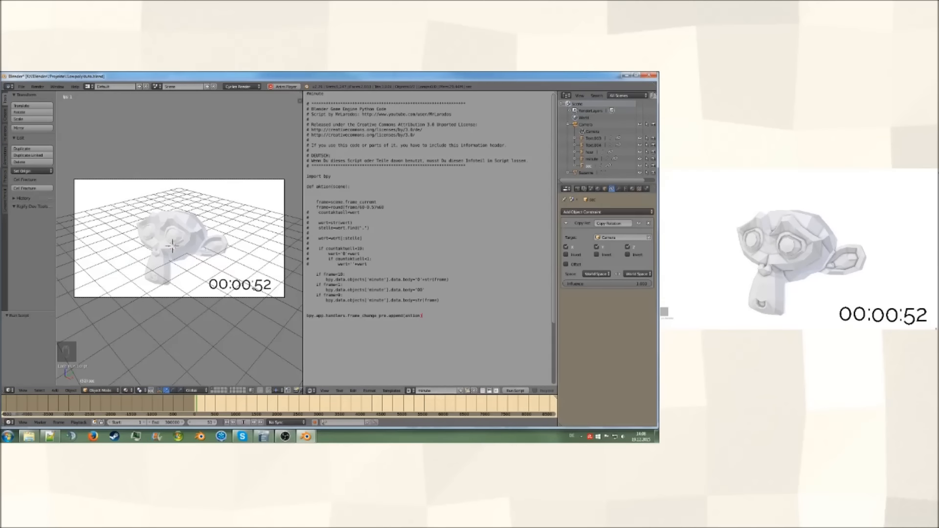
Widen the 3D viewport over the text editor and scrub several thousand frames ahead to check the full time display.
drag(303, 331, 427, 333)
scroll(362, 338, up, 2)
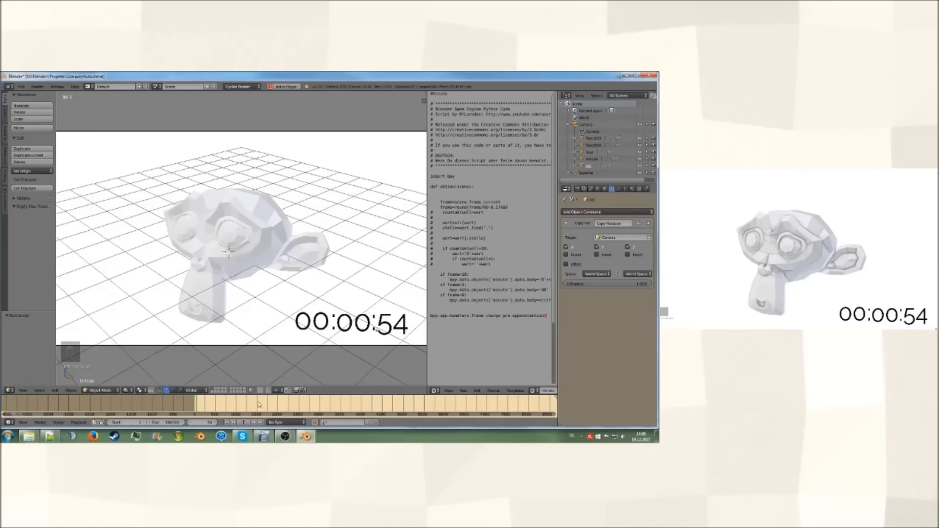
drag(217, 405, 472, 406)
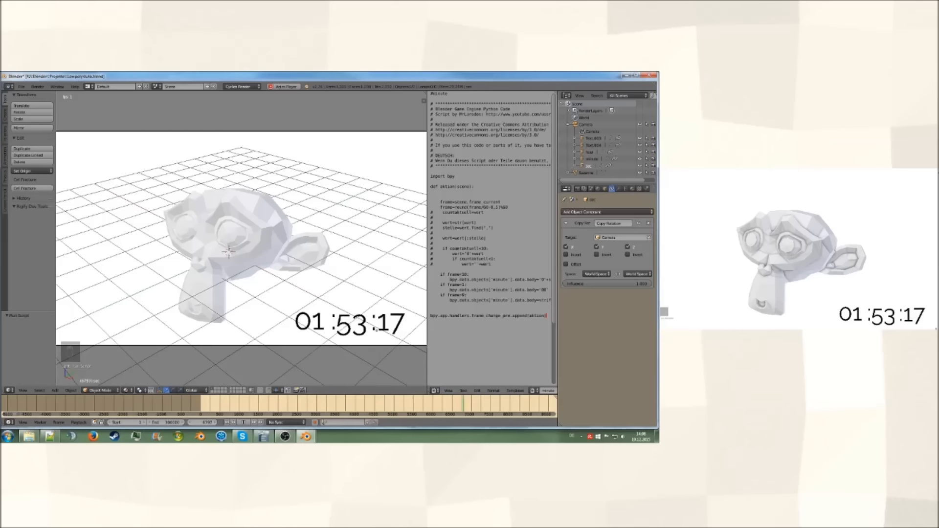
drag(428, 294, 502, 296)
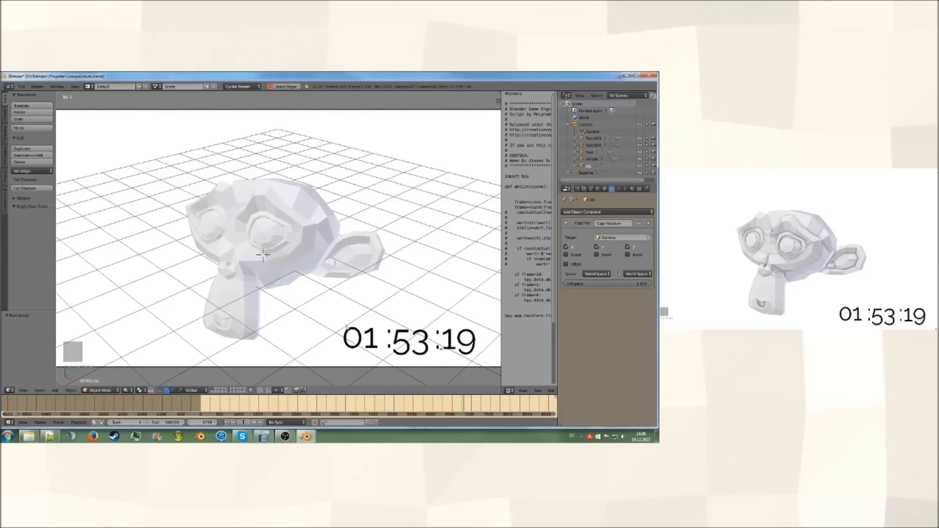
key(Home)
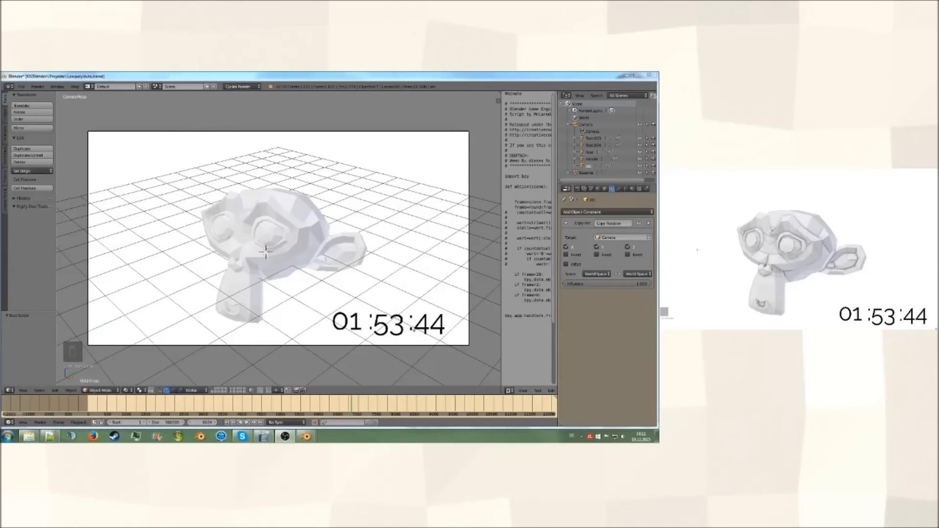
Extrude a face at the back of the monkey head into a protruding block, and return to object mode.
mouse_move(415, 261)
middle_down()
mouse_move(434, 268)
mouse_move(408, 274)
middle_up()
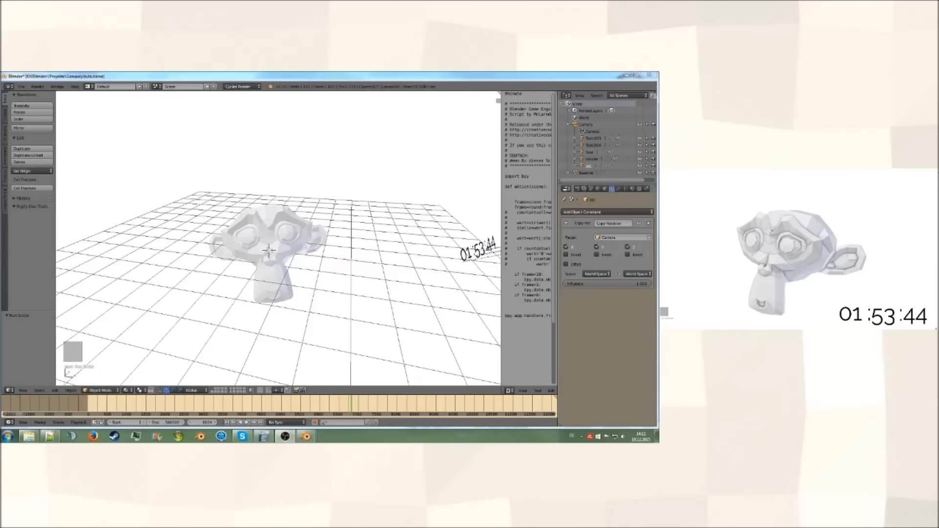
middle_drag(443, 267, 405, 266)
right_click(291, 241)
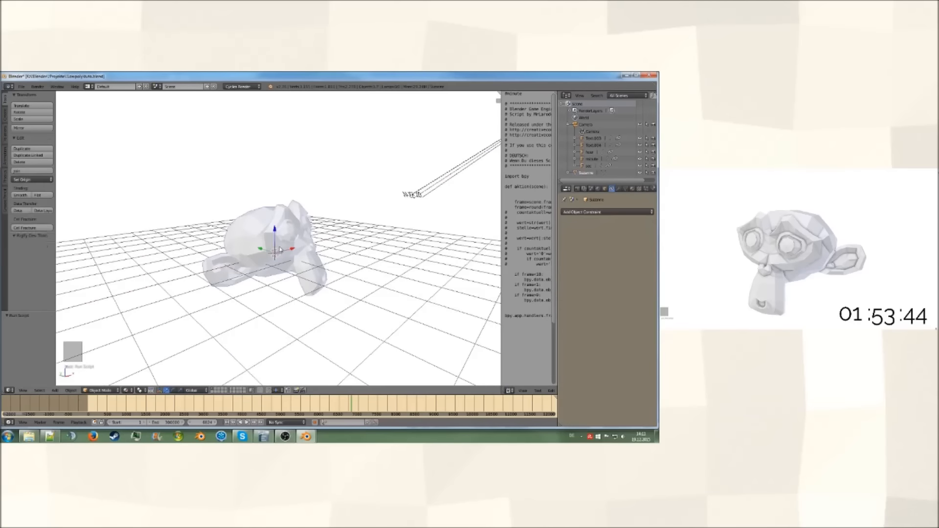
key(Tab)
middle_drag(405, 266, 377, 235)
mouse_move(240, 262)
middle_down()
mouse_move(260, 246)
mouse_move(237, 274)
middle_up()
right_click(258, 246)
key(e)
click(315, 240)
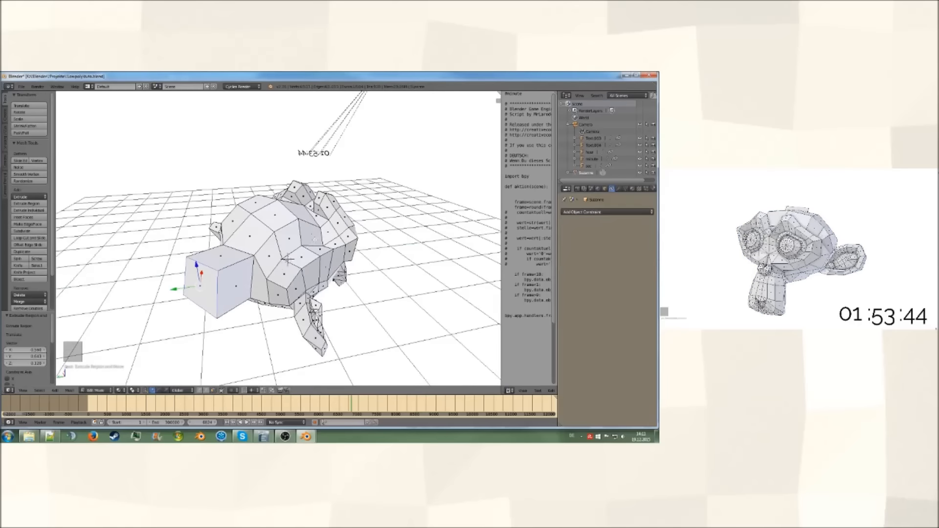
middle_drag(238, 289, 312, 316)
key(Tab)
Examine the monkey head's extruded block from several angles, and restart playback in the camera view.
scroll(335, 183, down, 6)
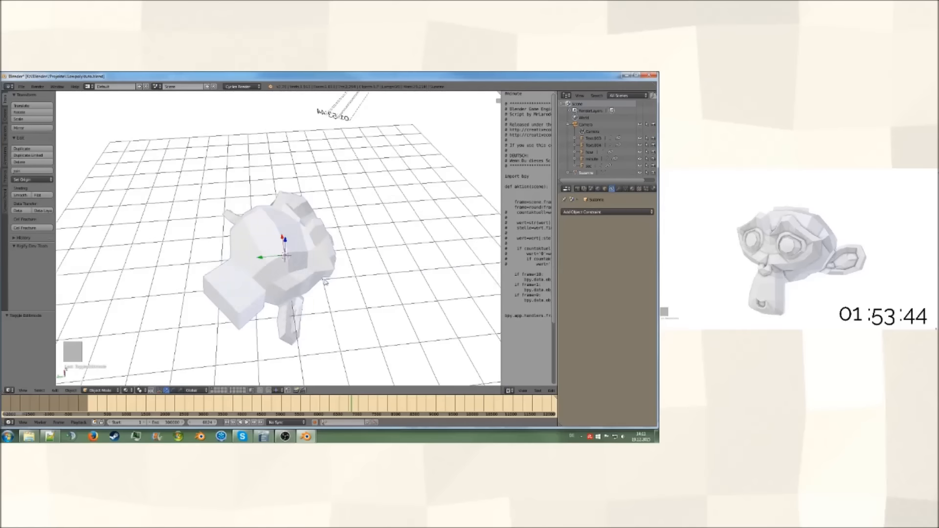
scroll(338, 258, up, 2)
middle_drag(341, 259, 247, 225)
scroll(315, 246, up, 3)
key(Tab)
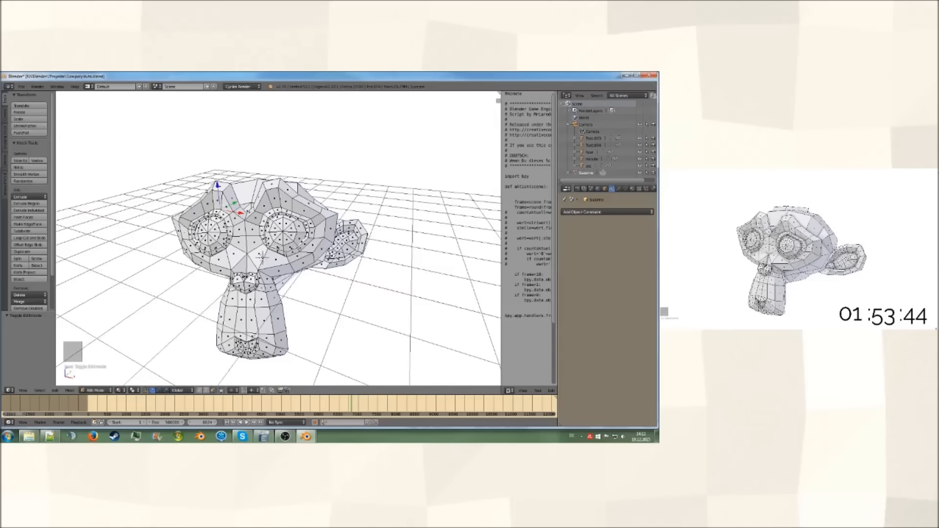
key(Tab)
scroll(292, 259, up, 2)
middle_drag(293, 262, 335, 280)
scroll(335, 280, down, 3)
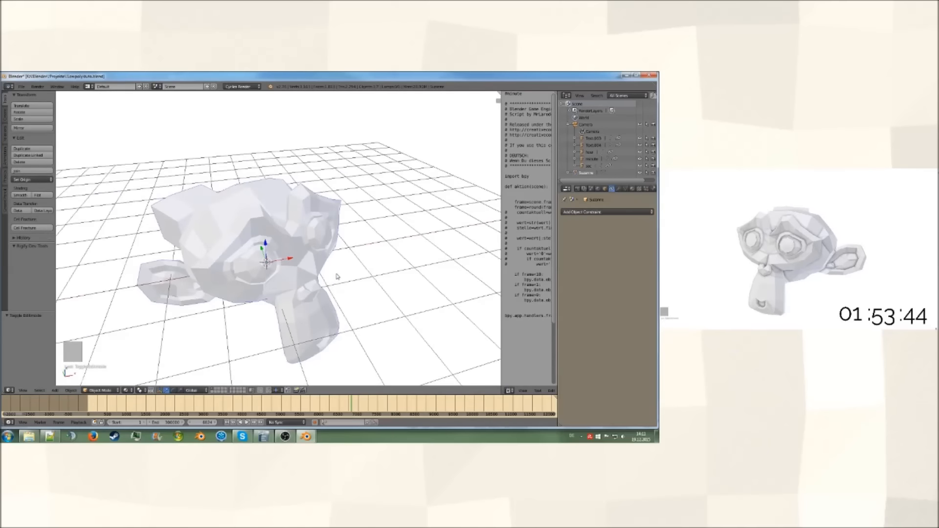
middle_drag(337, 277, 347, 242)
scroll(351, 245, up, 5)
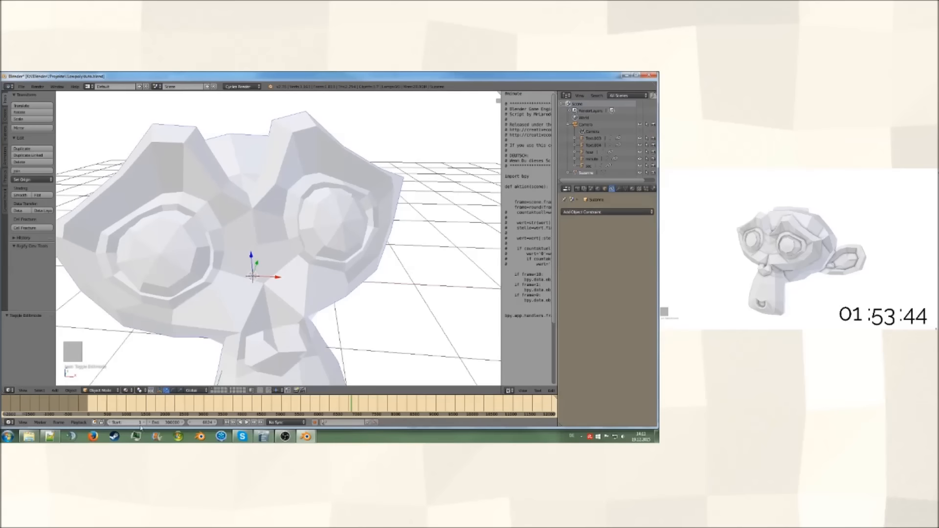
middle_drag(304, 274, 313, 302)
scroll(323, 281, up, 3)
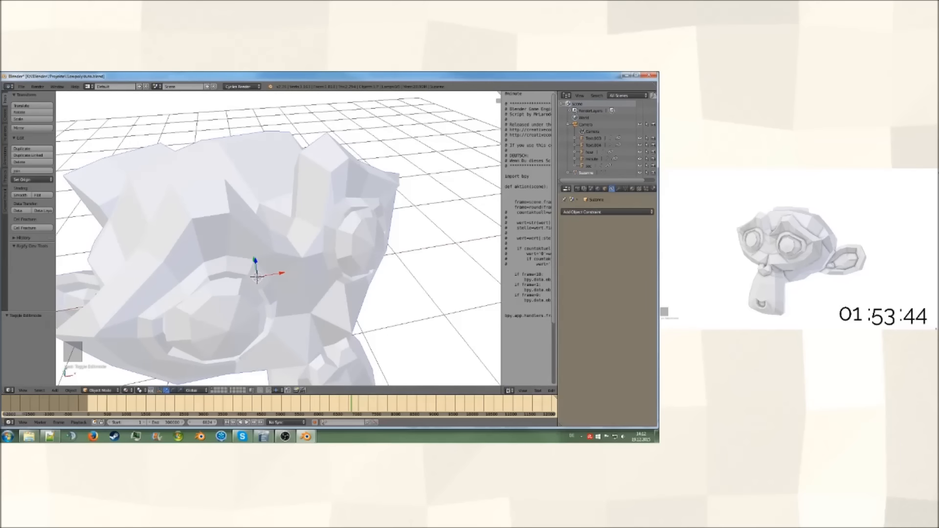
scroll(392, 260, down, 8)
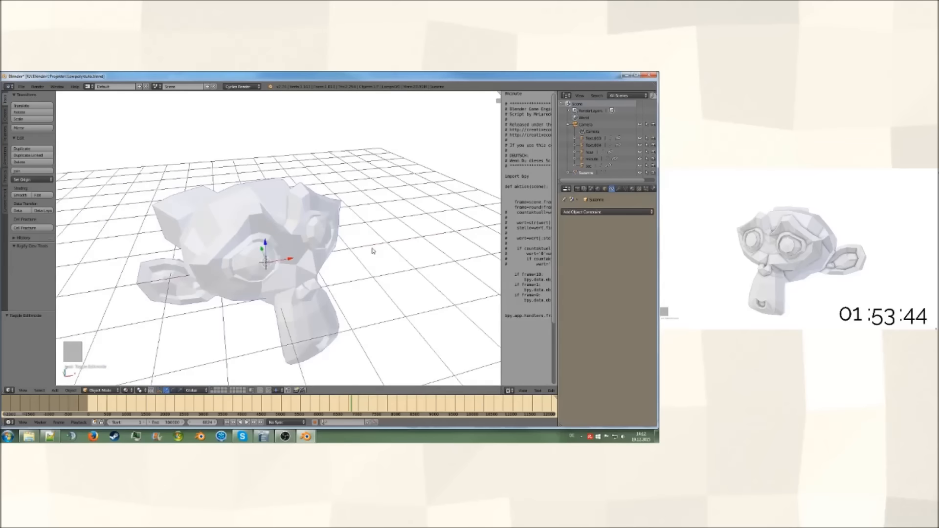
scroll(406, 235, up, 3)
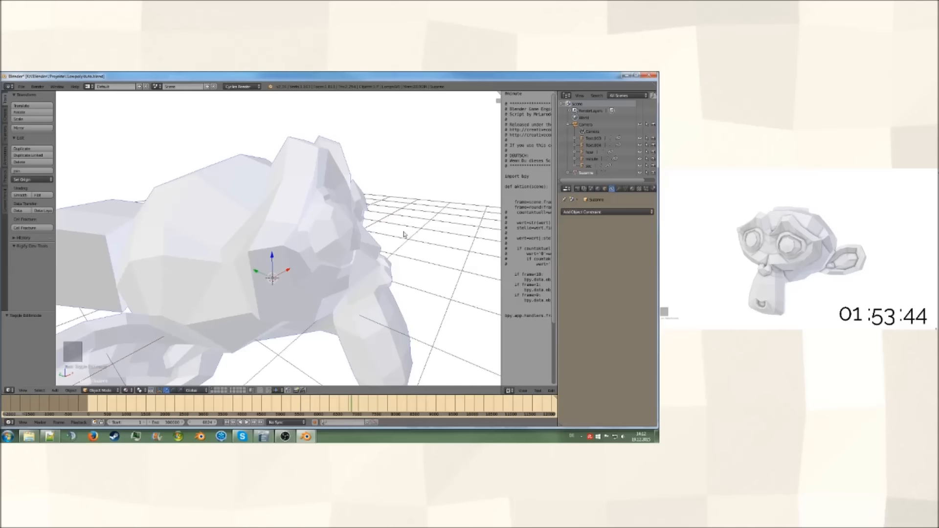
middle_drag(356, 236, 333, 242)
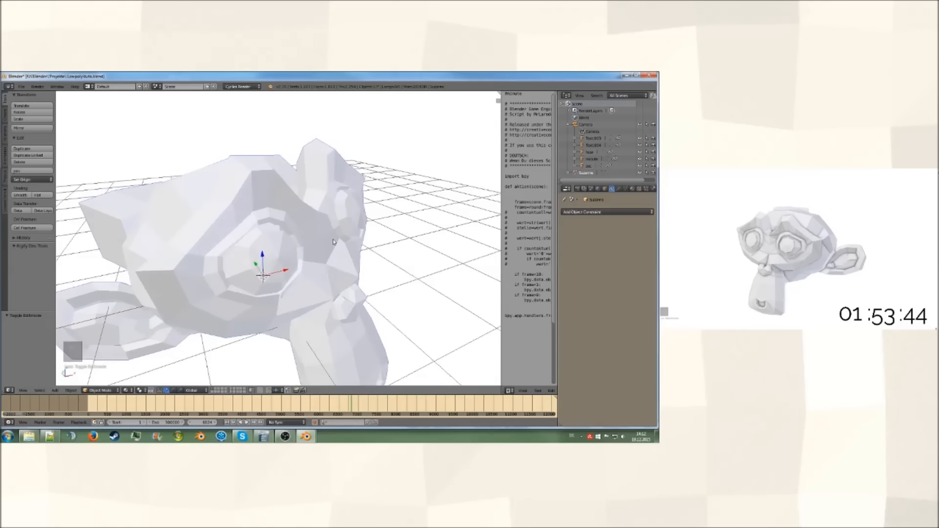
key(KP_0)
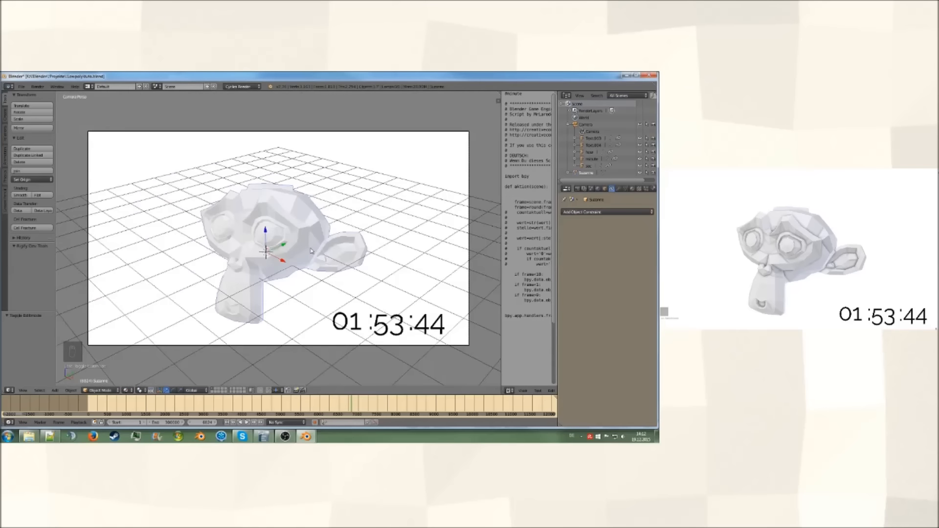
key(alt+a)
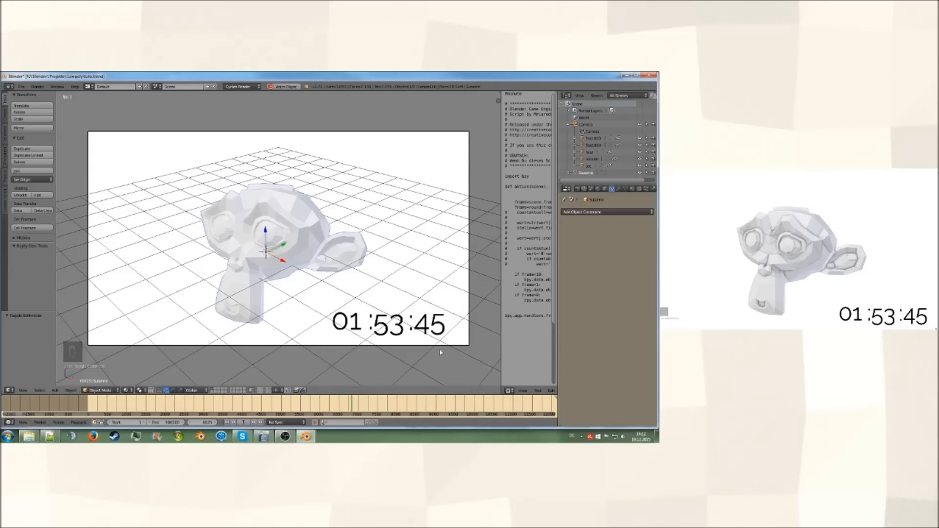
During playback, raise a face on top of the monkey head and extrude it upward into a horn.
key(Tab)
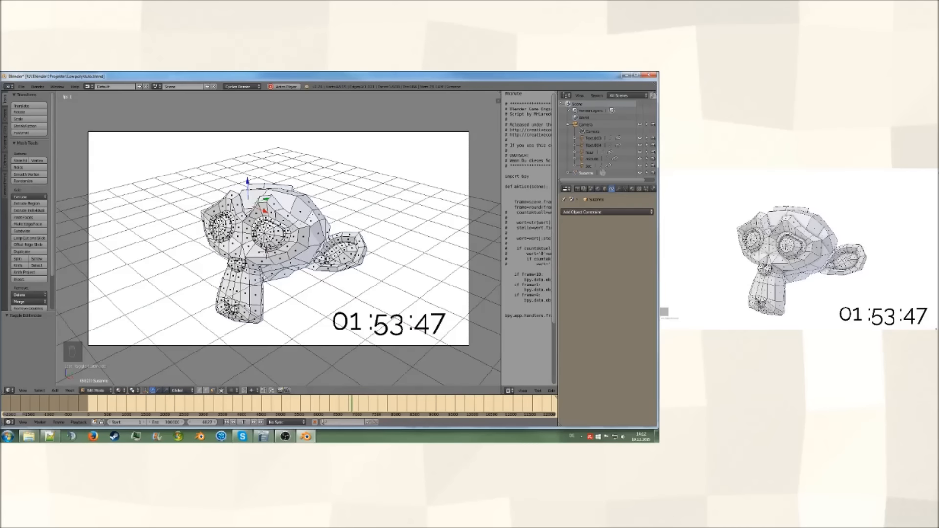
right_click(301, 211)
key(g)
click(306, 198)
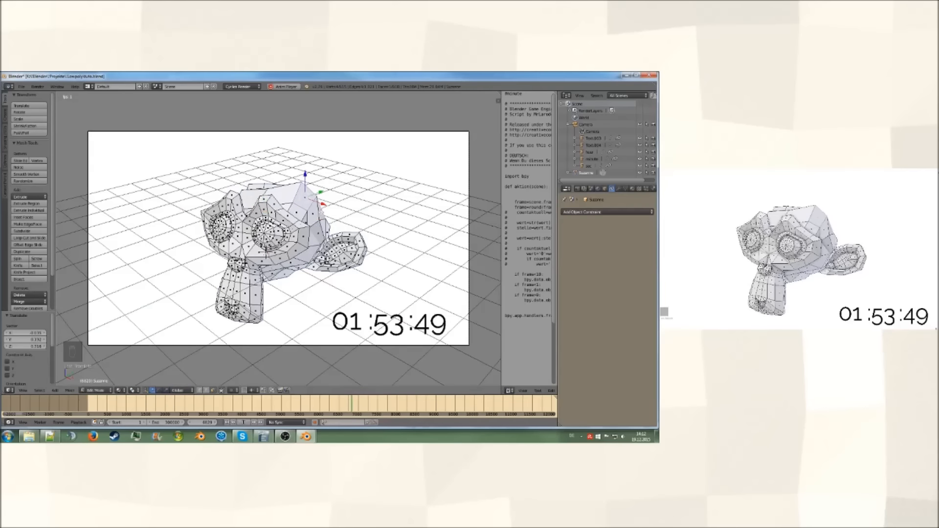
key(e)
click(319, 188)
Move the face below the horn outward, and extrude a second horn upward above the monkey's forehead.
right_click(314, 214)
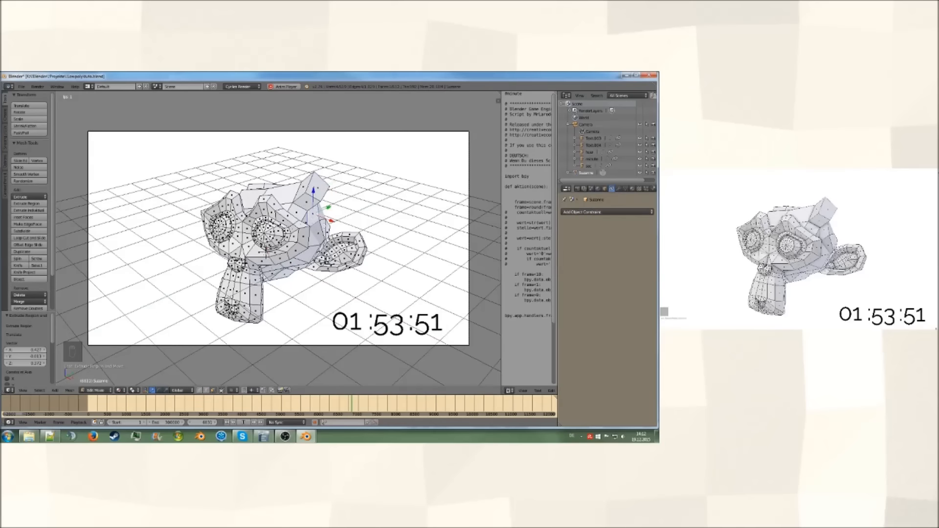
key(g)
click(325, 221)
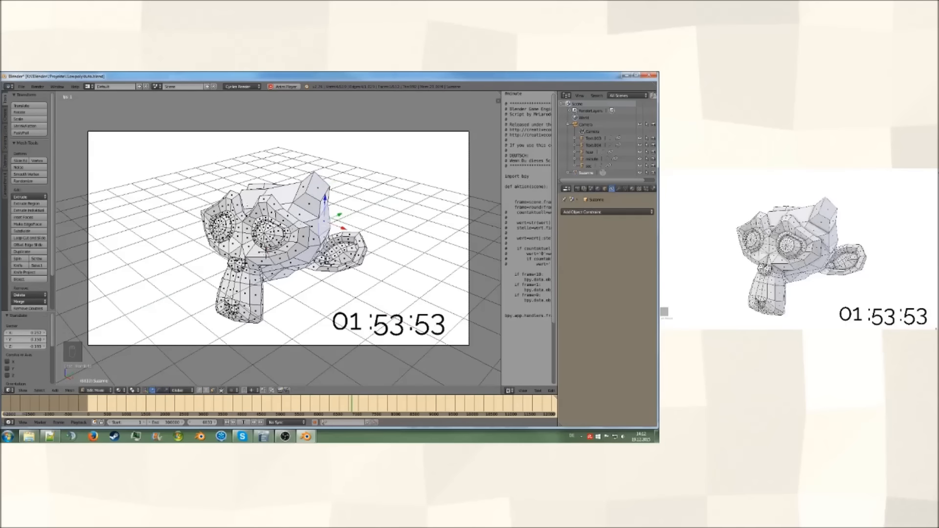
right_click(252, 199)
key(e)
click(244, 186)
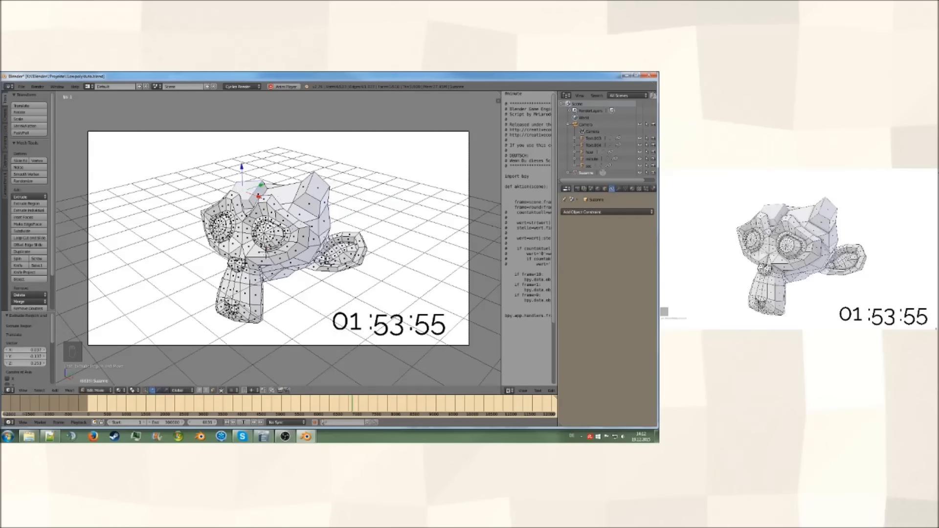
key(g)
click(256, 168)
Stretch the monkey's ear outward with proportional editing, and undo the horn and ear edits made during playback.
right_click(352, 251)
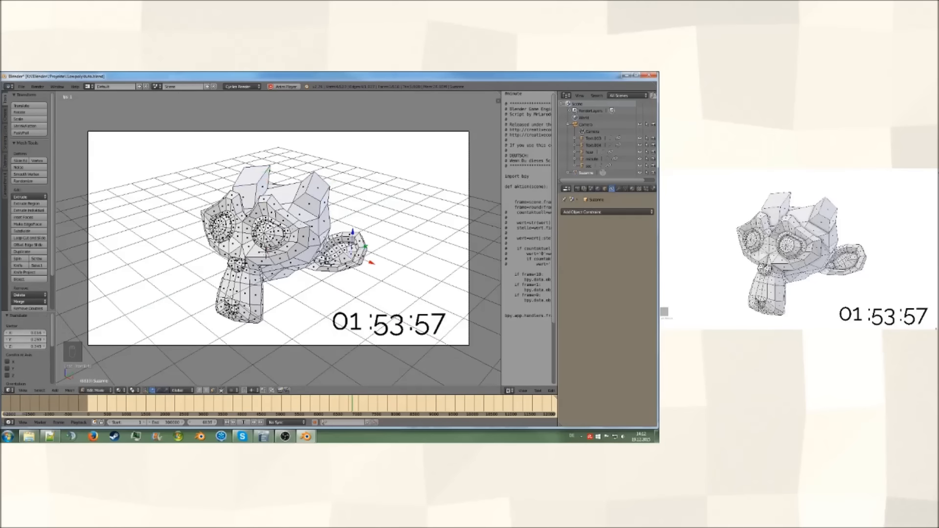
key(o)
key(g)
click(371, 247)
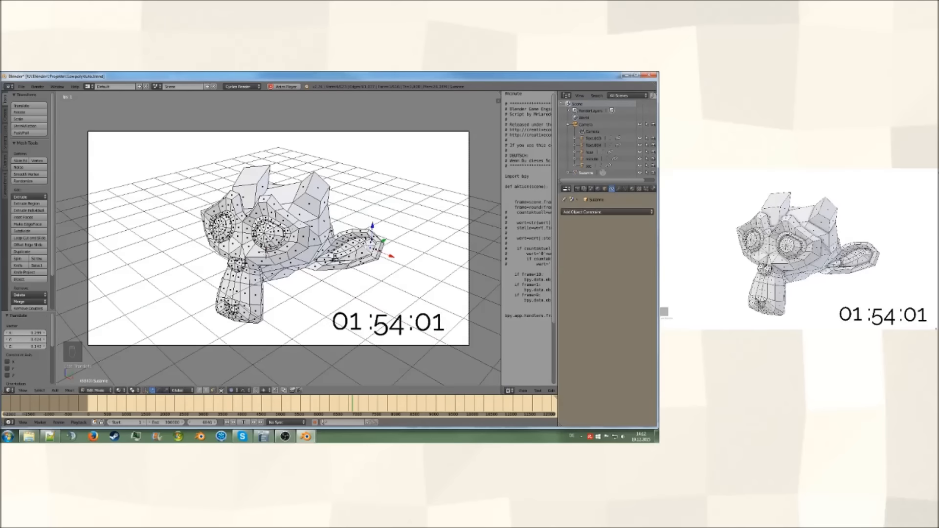
key(Tab)
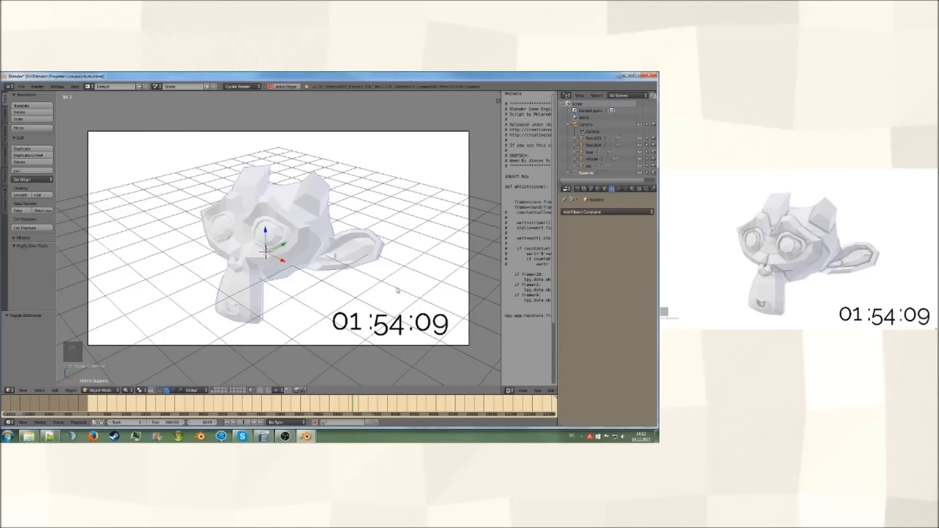
key(ctrl+z)
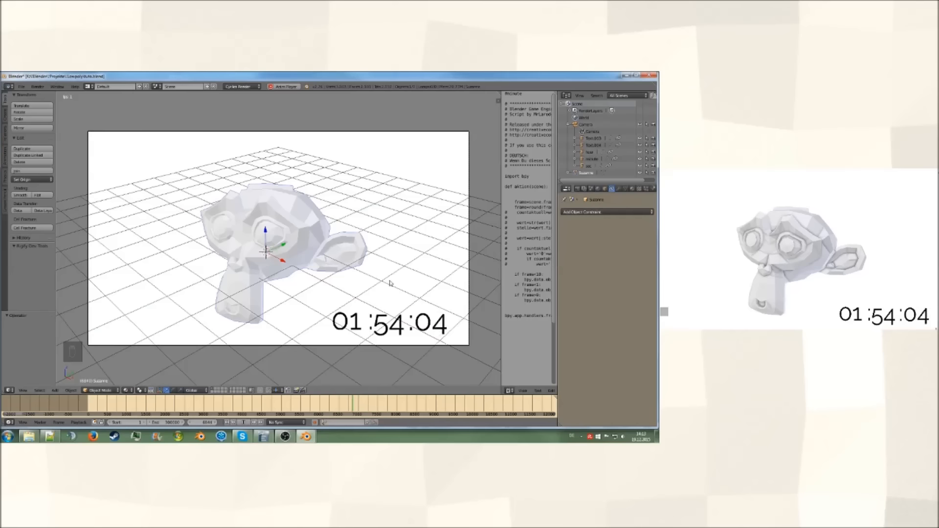
Examine the monkey head from the front and below in object and edit mode while playback runs.
middle_drag(308, 260, 365, 271)
scroll(288, 259, up, 3)
mouse_move(288, 258)
middle_down()
mouse_move(296, 247)
mouse_move(305, 288)
mouse_move(313, 276)
mouse_move(304, 293)
mouse_move(333, 263)
mouse_move(278, 263)
mouse_move(301, 257)
middle_up()
scroll(333, 263, down, 2)
key(Tab)
key(Tab)
scroll(304, 245, up, 5)
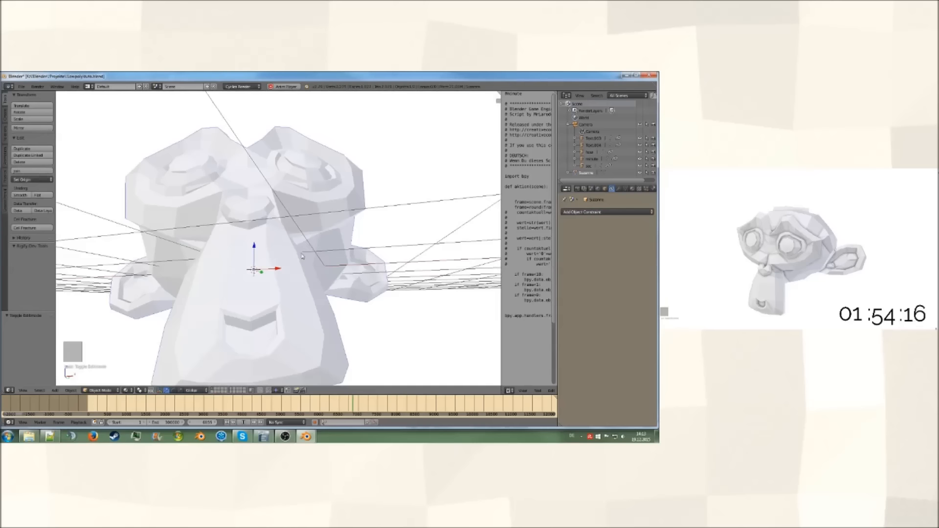
key(Tab)
middle_drag(254, 269, 313, 283)
key(Tab)
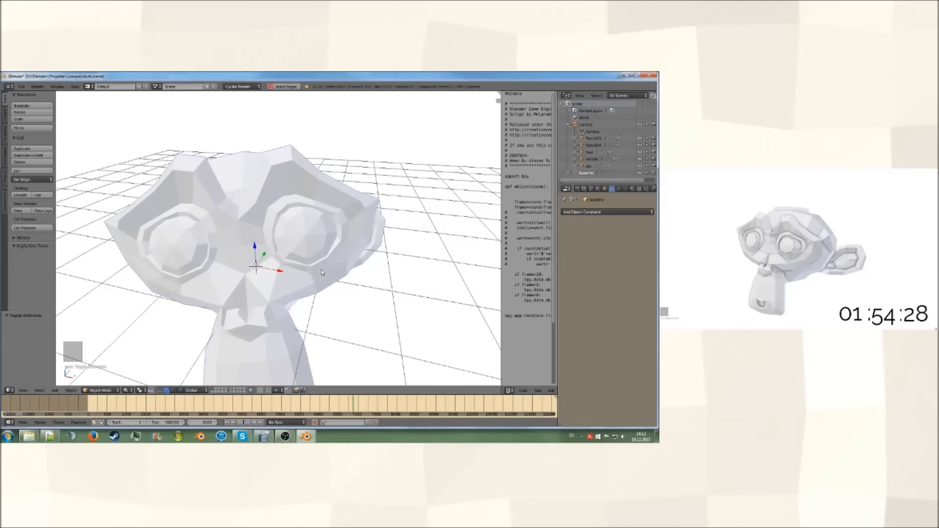
Add a Subdivision Surface modifier to the monkey head while the time display keeps playing.
click(618, 189)
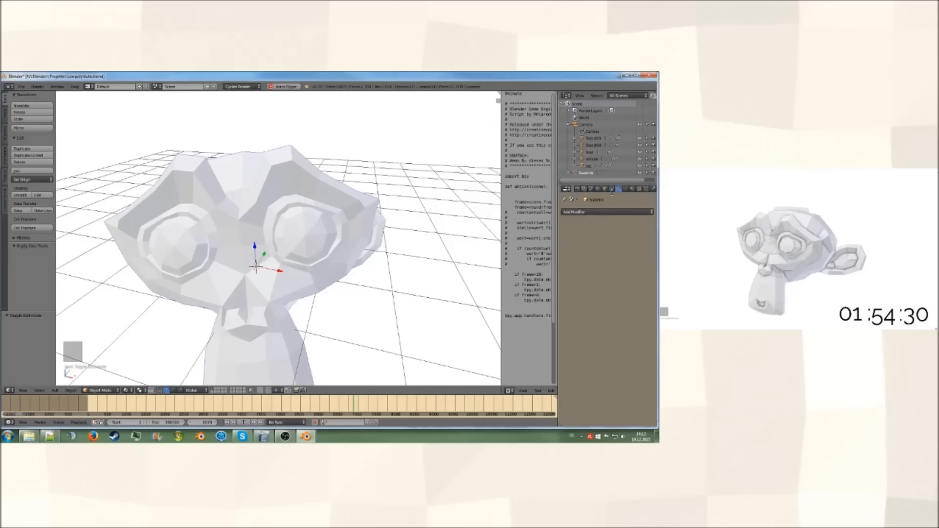
click(596, 212)
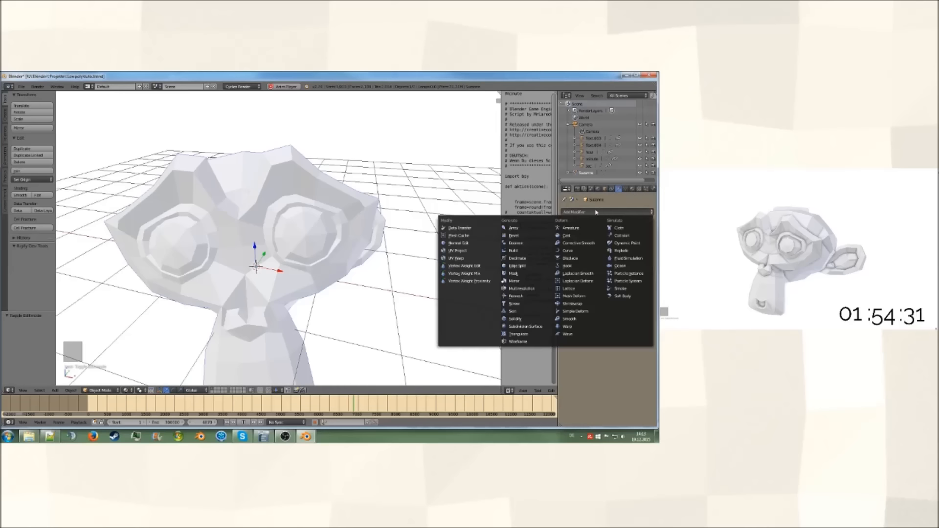
click(529, 327)
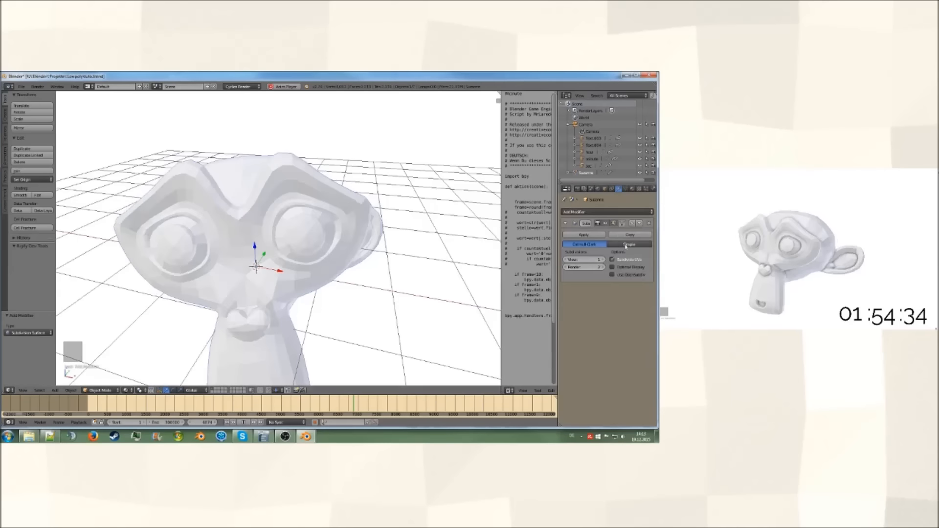
Raise the monkey head's Subdivision Surface levels to 4 for both view and render.
click(602, 260)
click(602, 260)
click(602, 260)
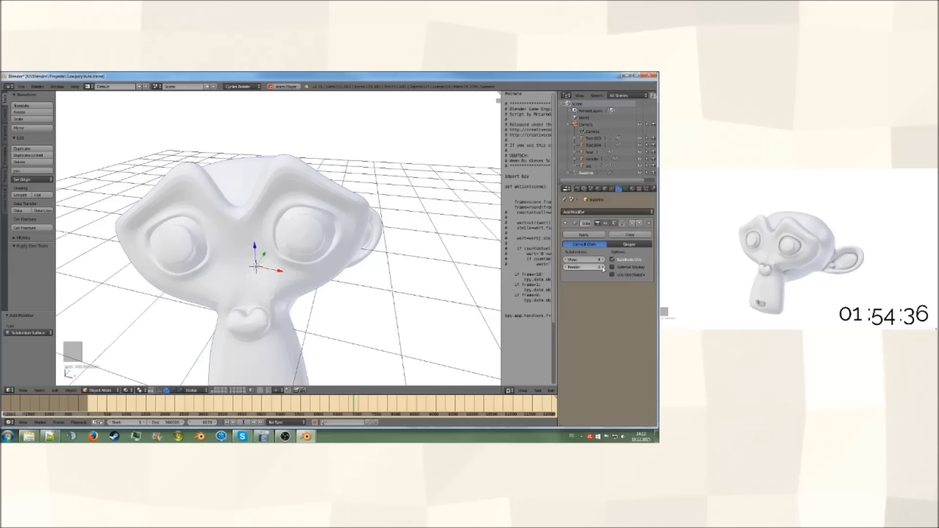
click(602, 268)
click(602, 268)
Set the Subdivision Surface modifier's view and render levels to 2.
middle_drag(311, 257, 268, 224)
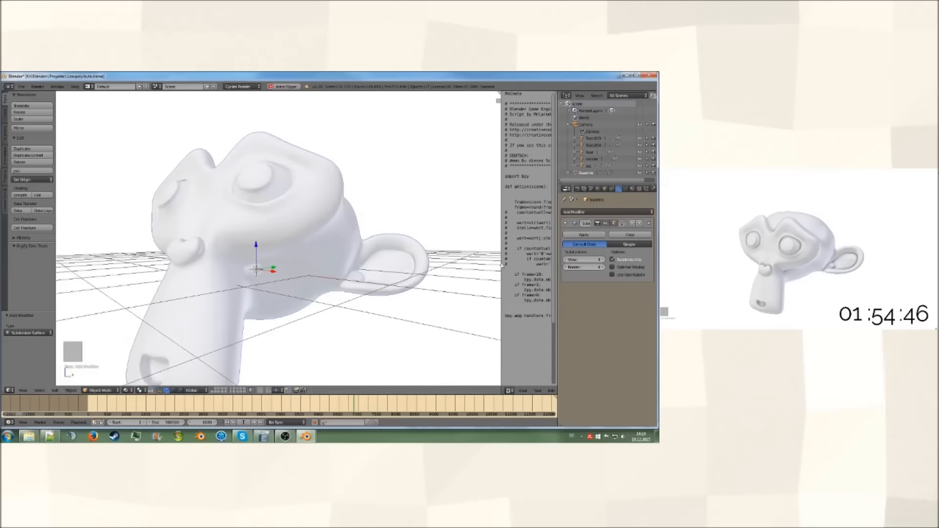
click(566, 260)
click(566, 260)
click(566, 267)
click(566, 268)
Inspect the smoothed monkey head from several sides and return to the camera view with the running time display.
middle_drag(395, 248, 389, 284)
scroll(449, 274, down, 3)
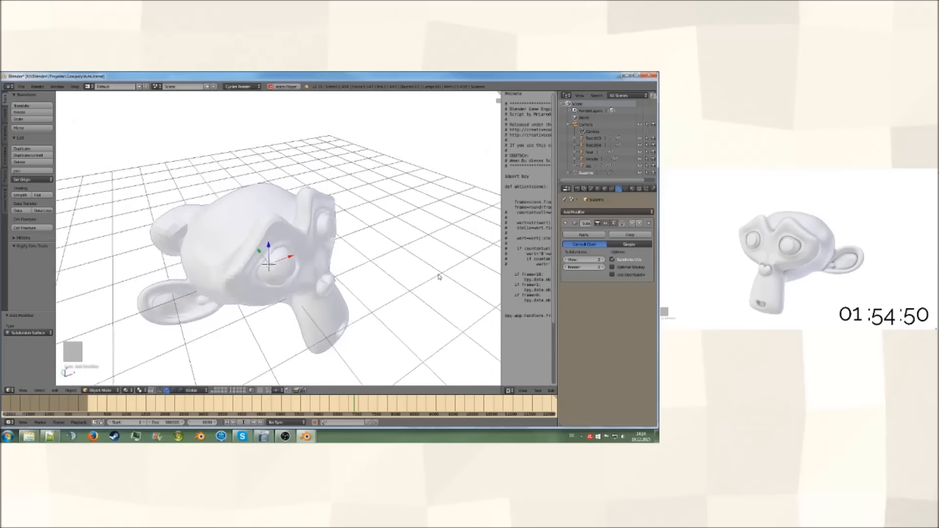
middle_drag(438, 277, 372, 253)
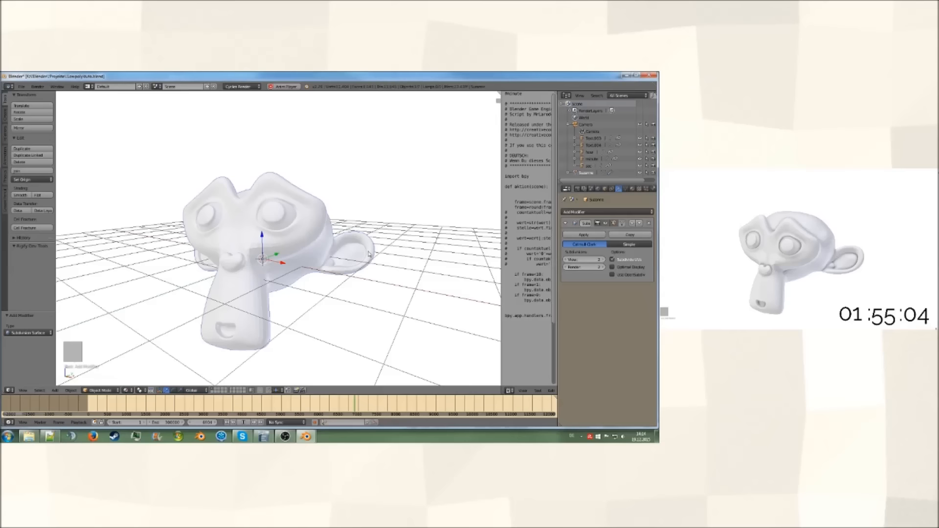
middle_drag(369, 254, 388, 266)
scroll(302, 260, down, 5)
key(KP_0)
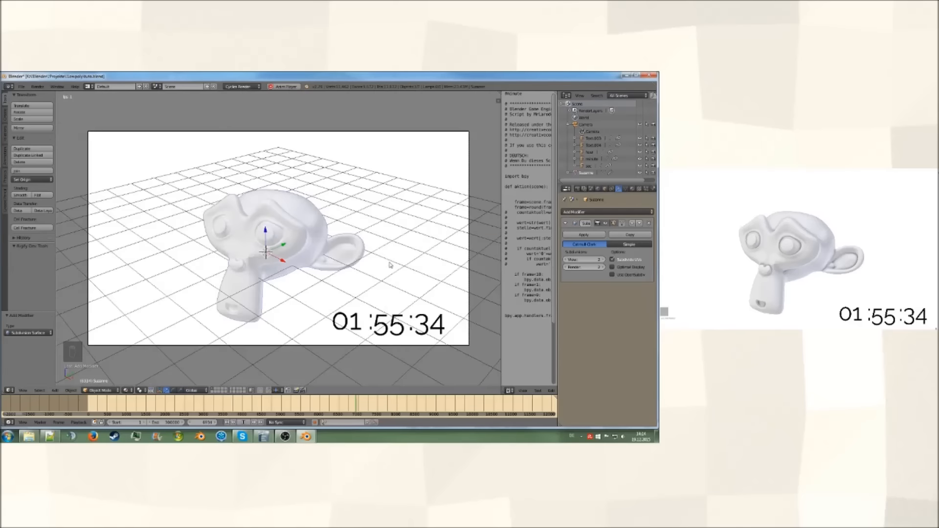